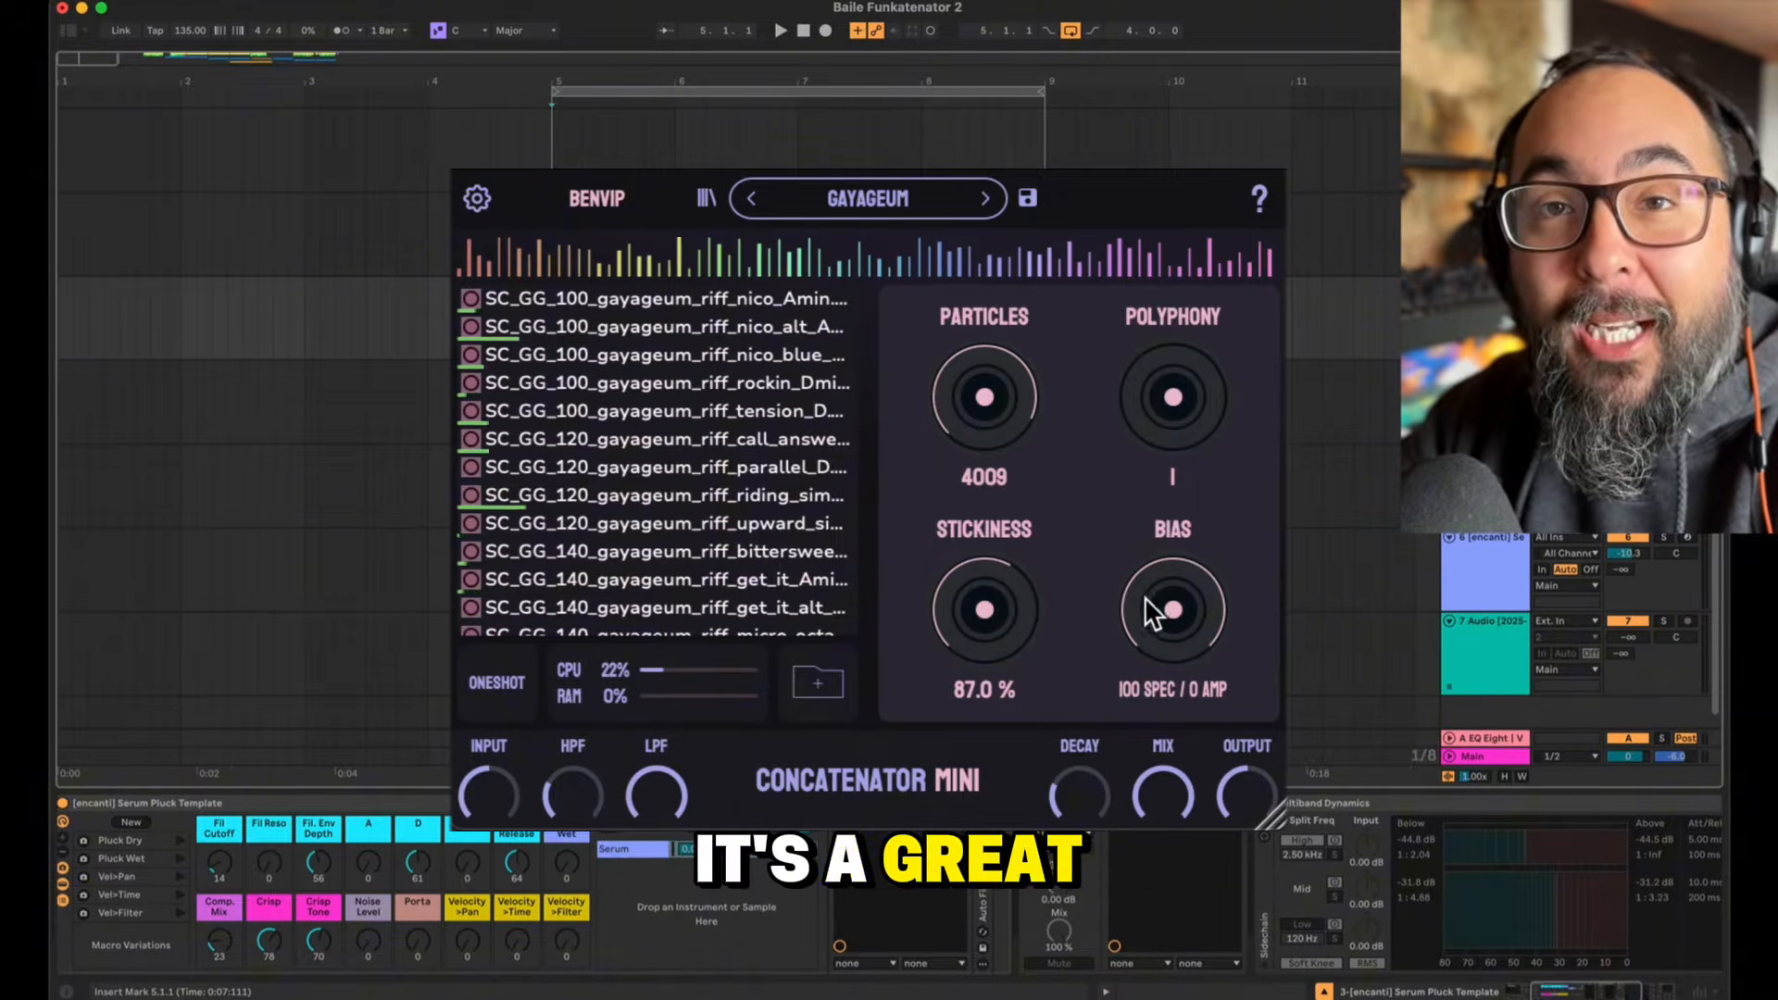
Step: Try out another preset from Concatenator Mini's preset browser
drag(1145, 596, 1024, 516)
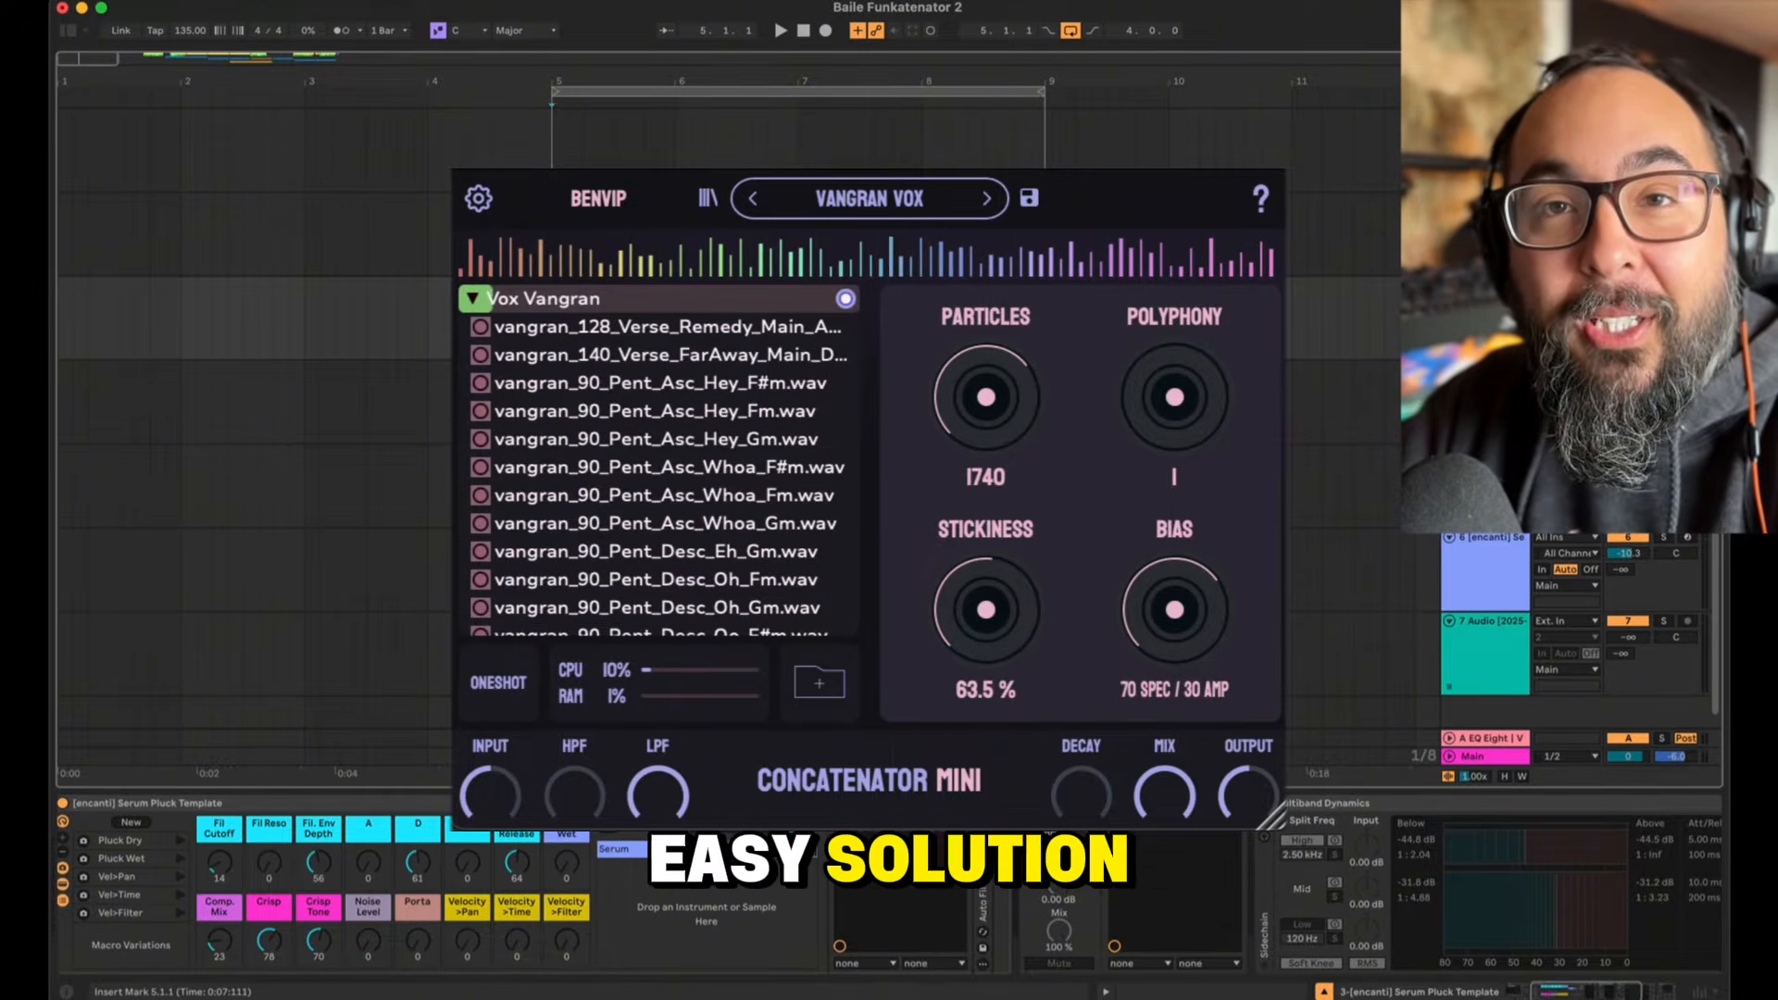
click(702, 198)
double_click(626, 578)
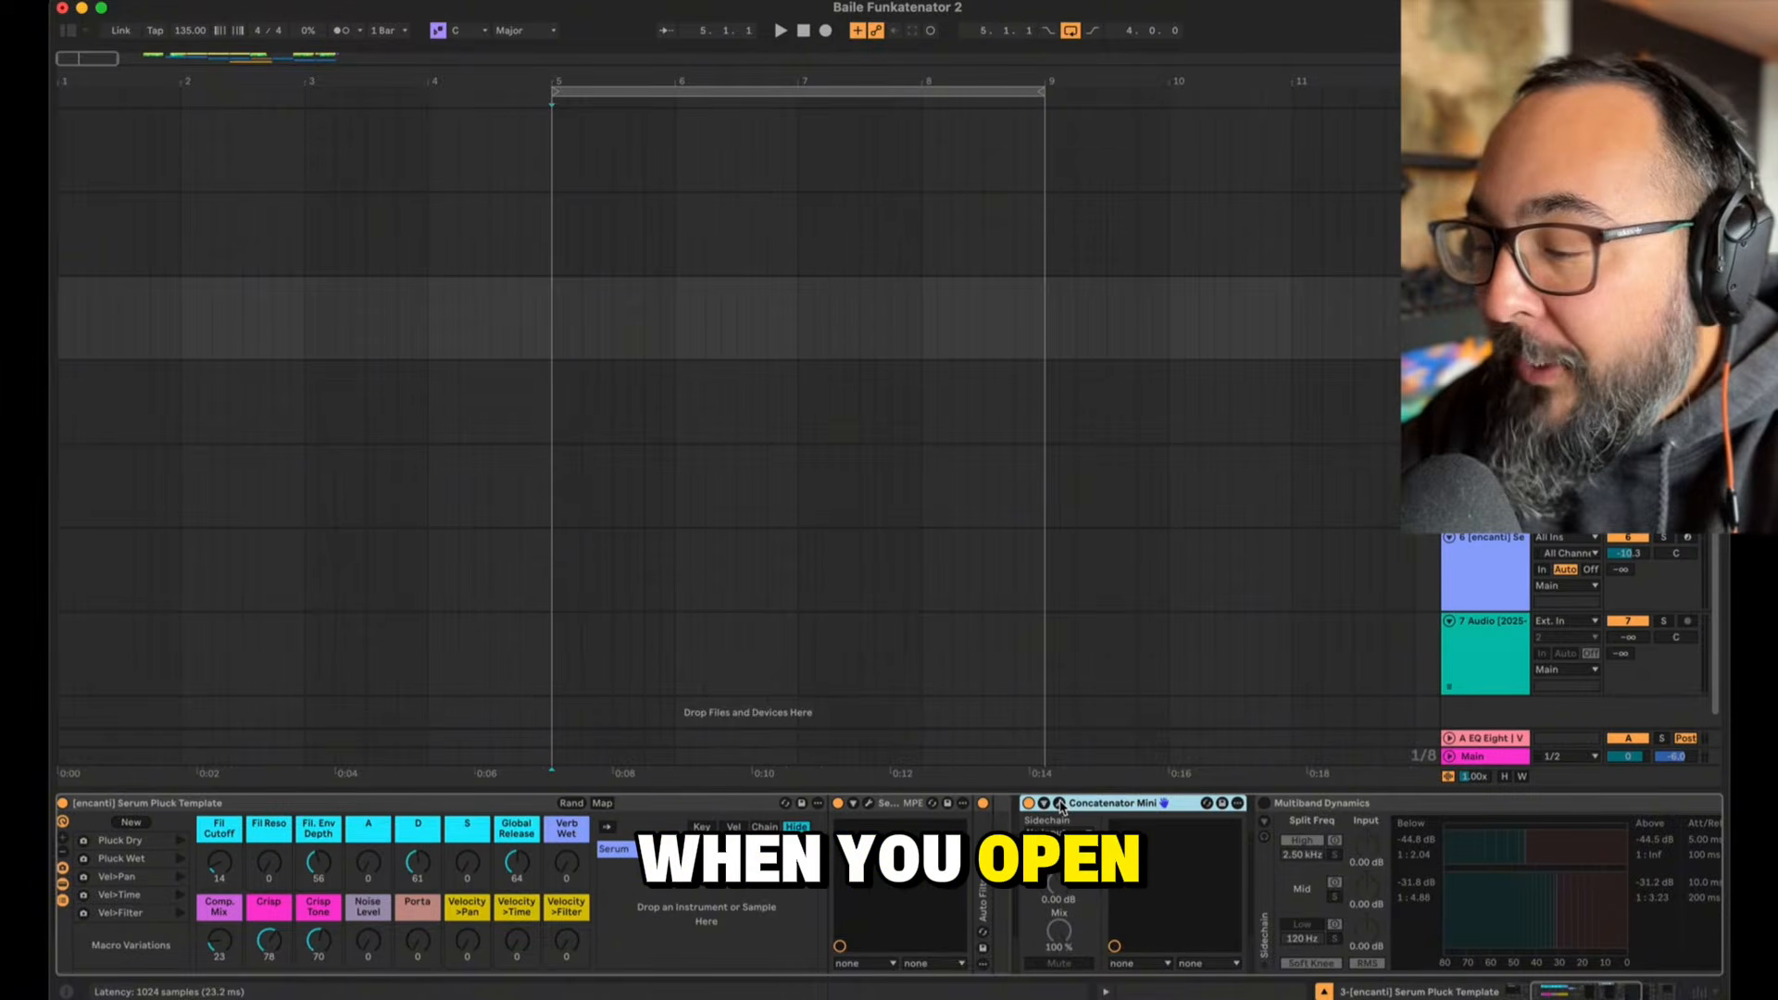
Step: Open Concatenator Mini, look through the Default preset's loaded samples and bring up the preset browser
click(1061, 804)
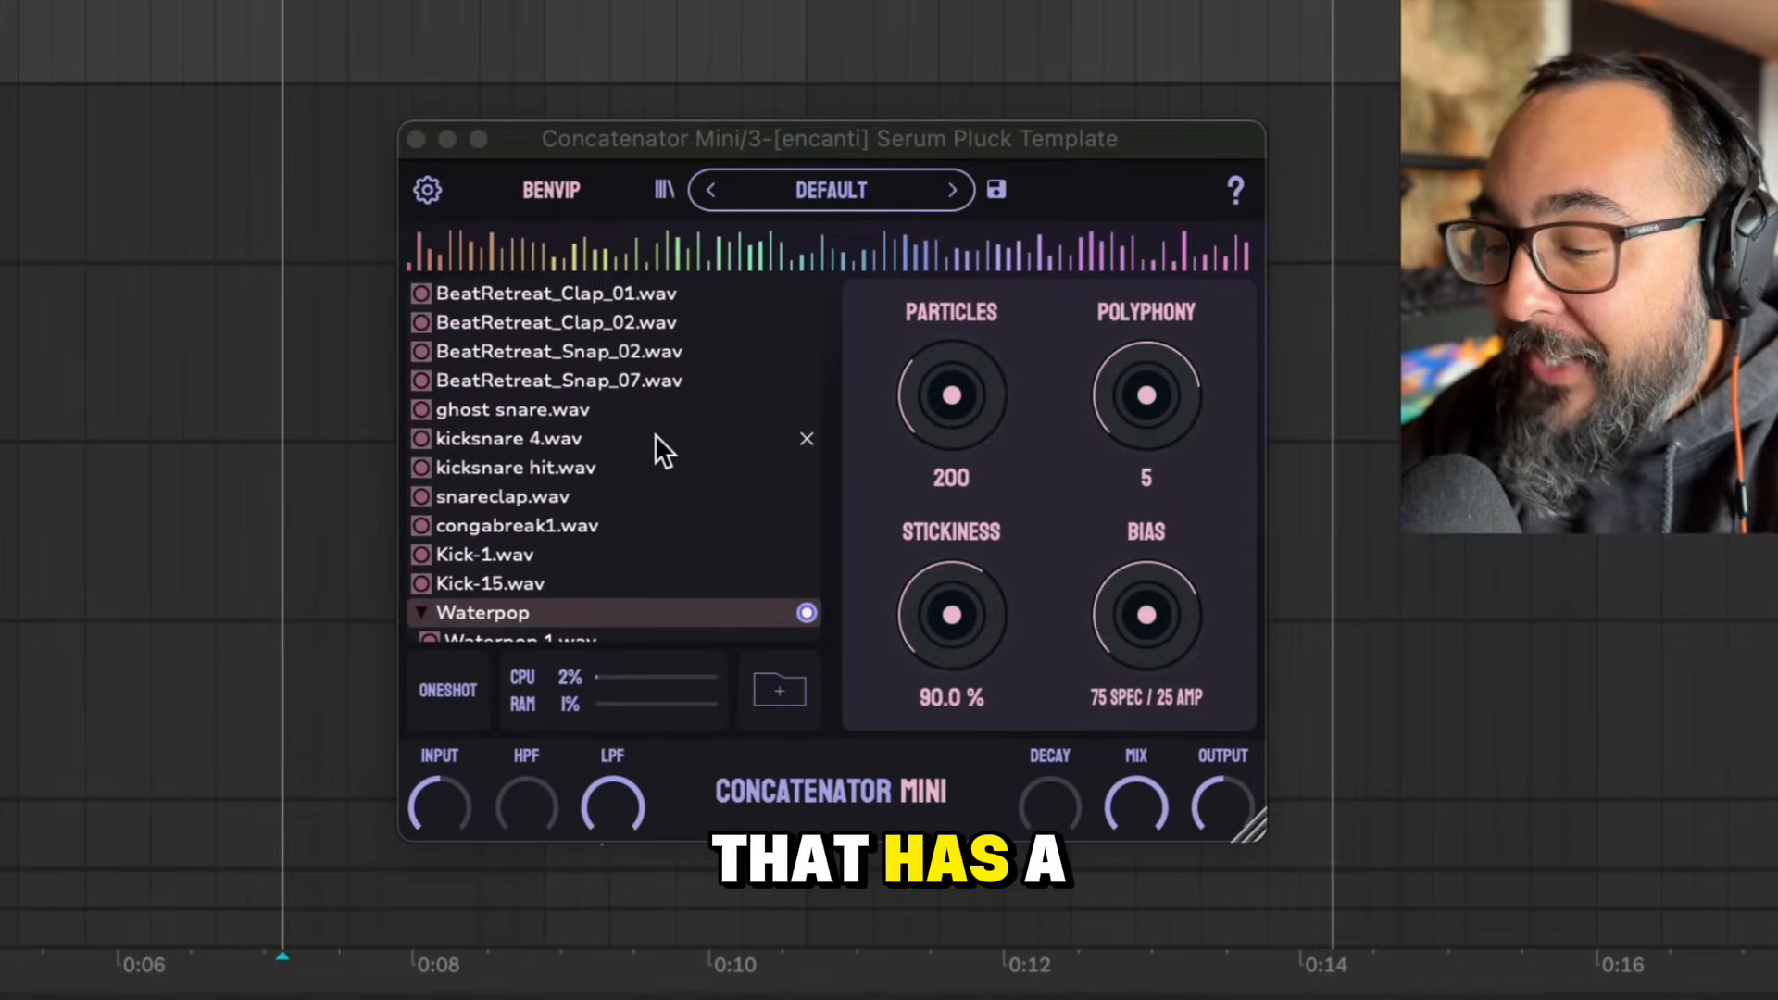
scroll(654, 469, down, 3)
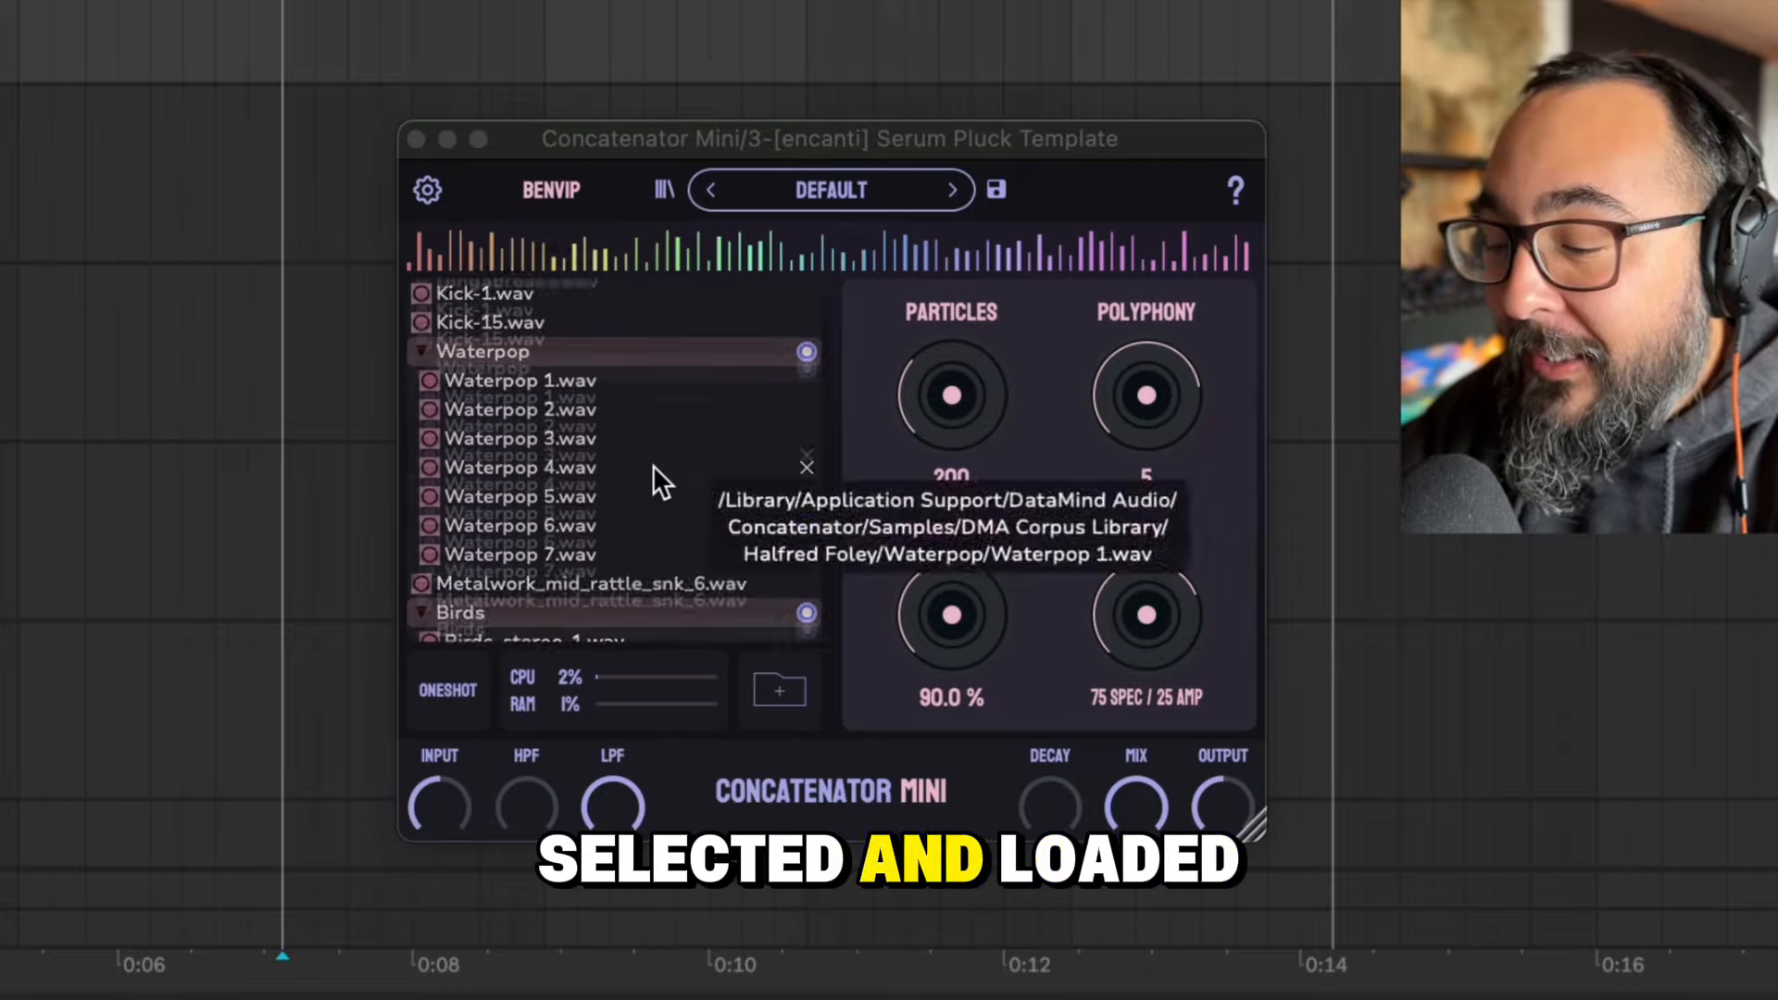
scroll(653, 469, up, 3)
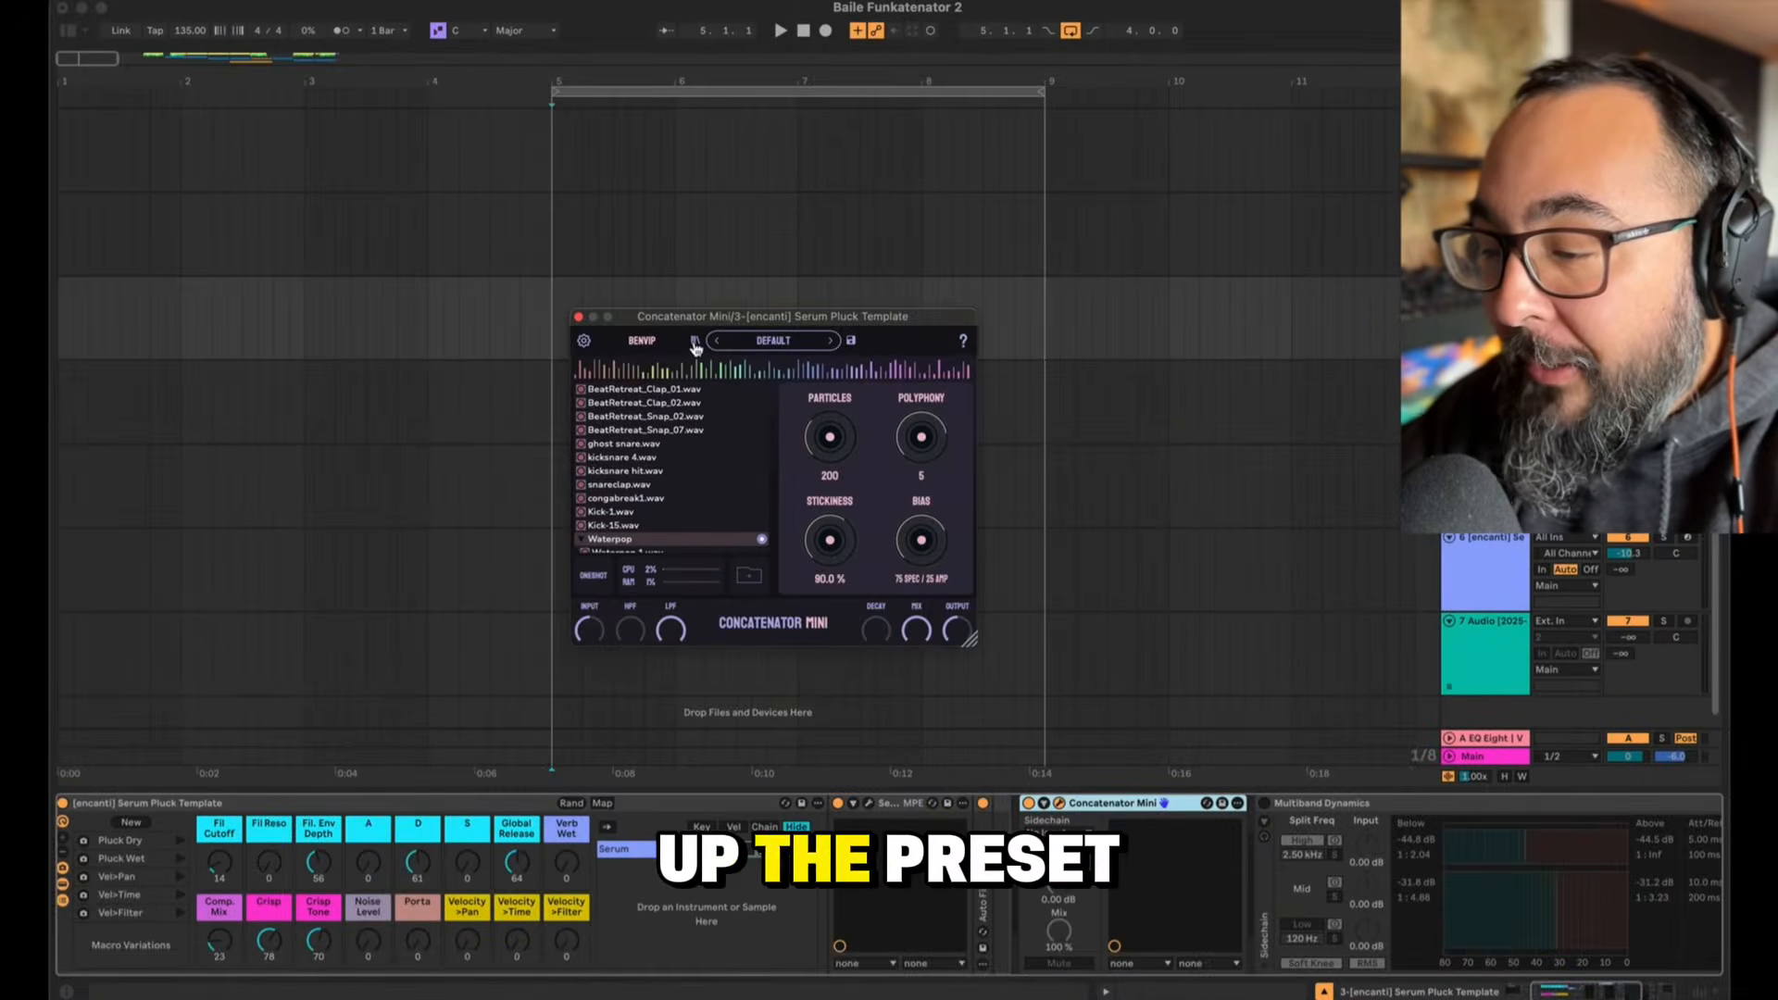
click(696, 342)
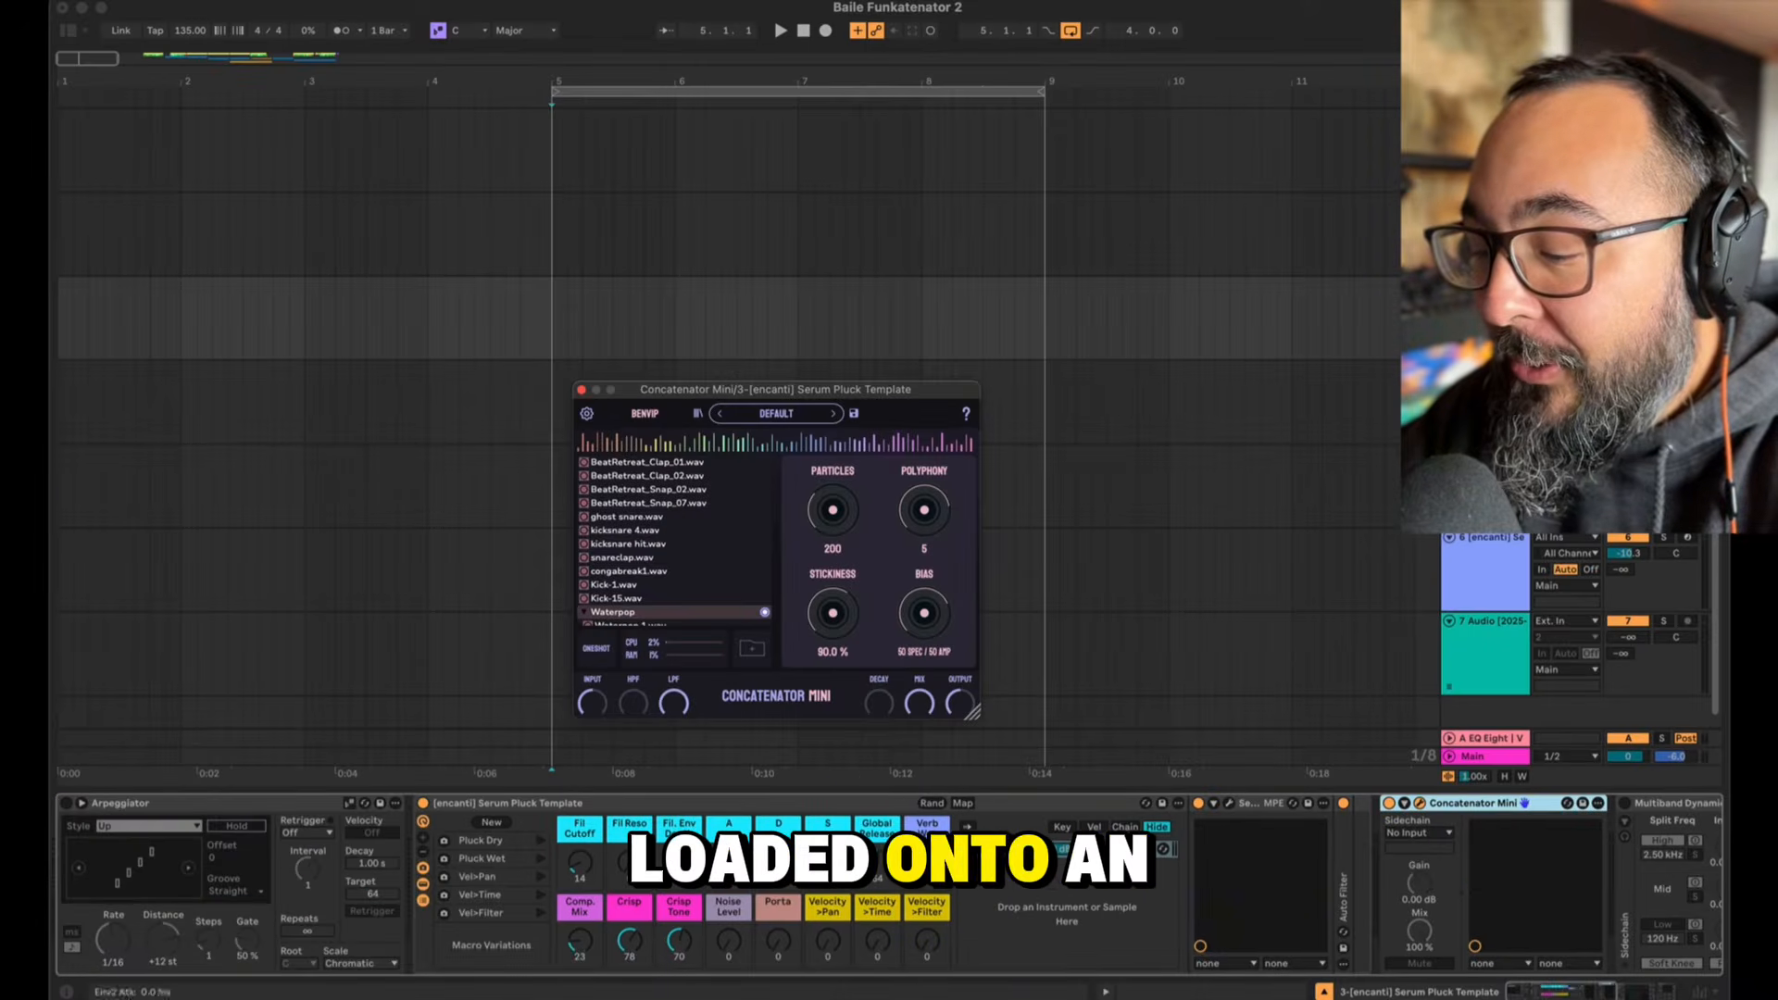
Step: Inspect the Serum synth's pluck preset, close its window and look over the track's device chain
click(1229, 803)
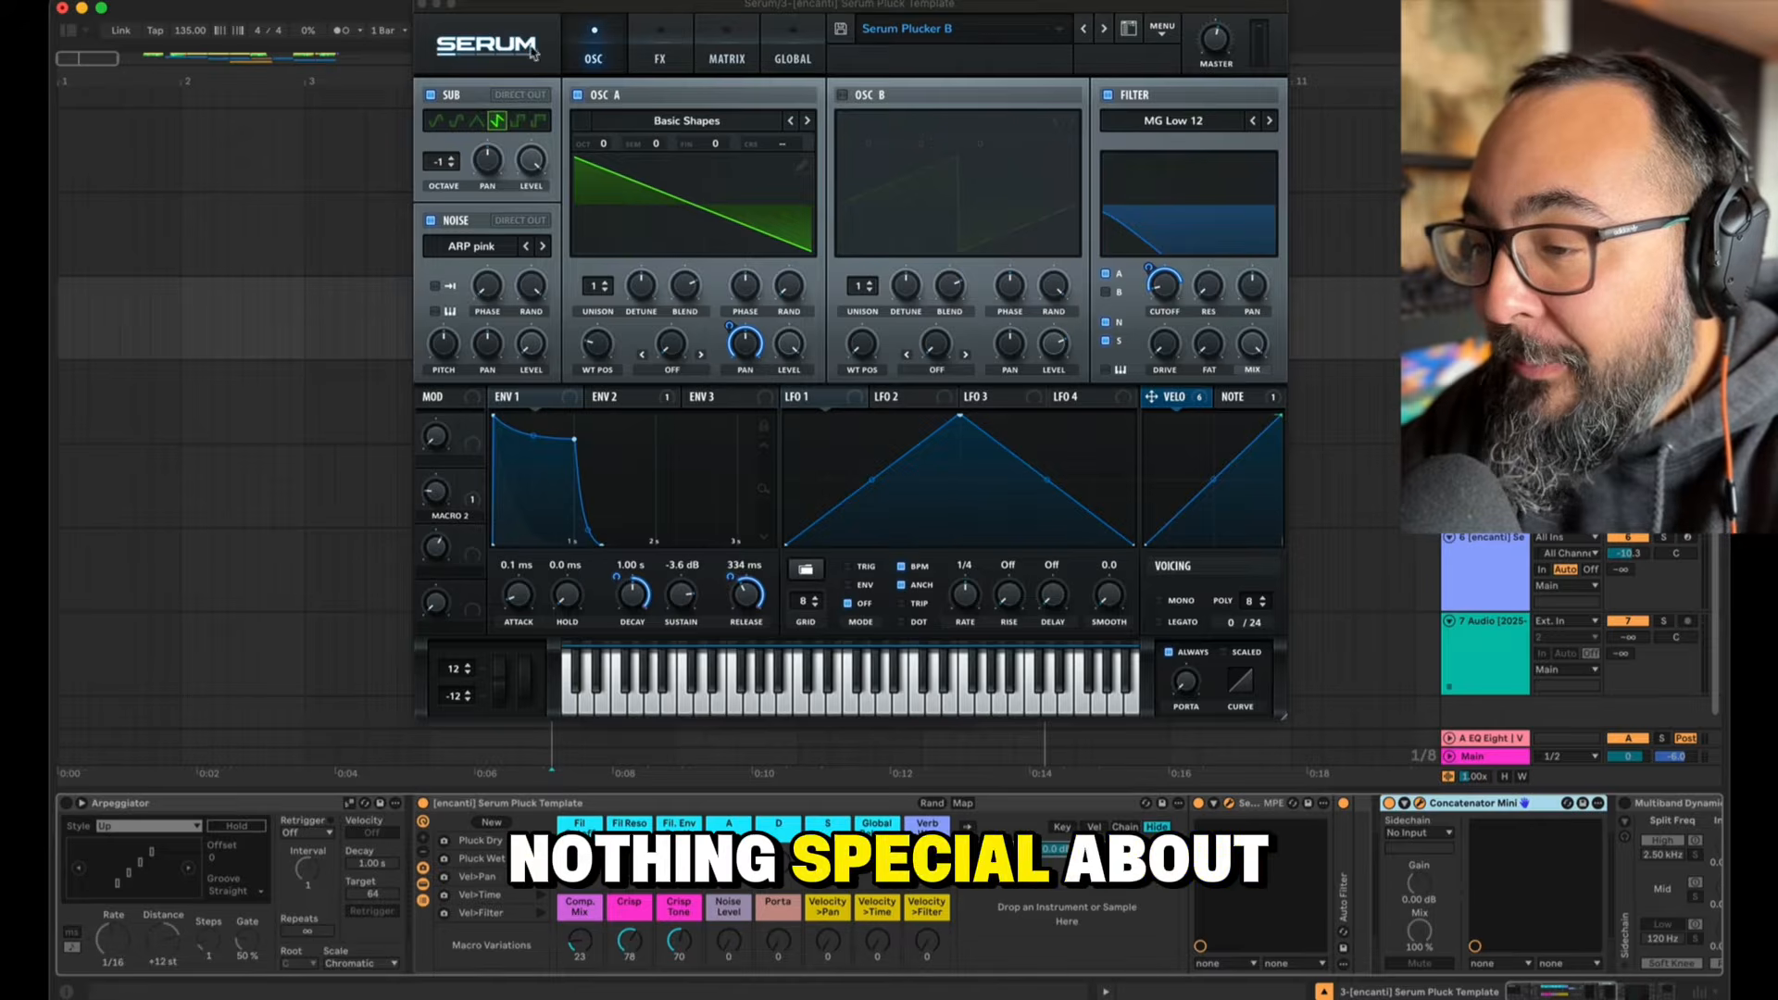
click(423, 6)
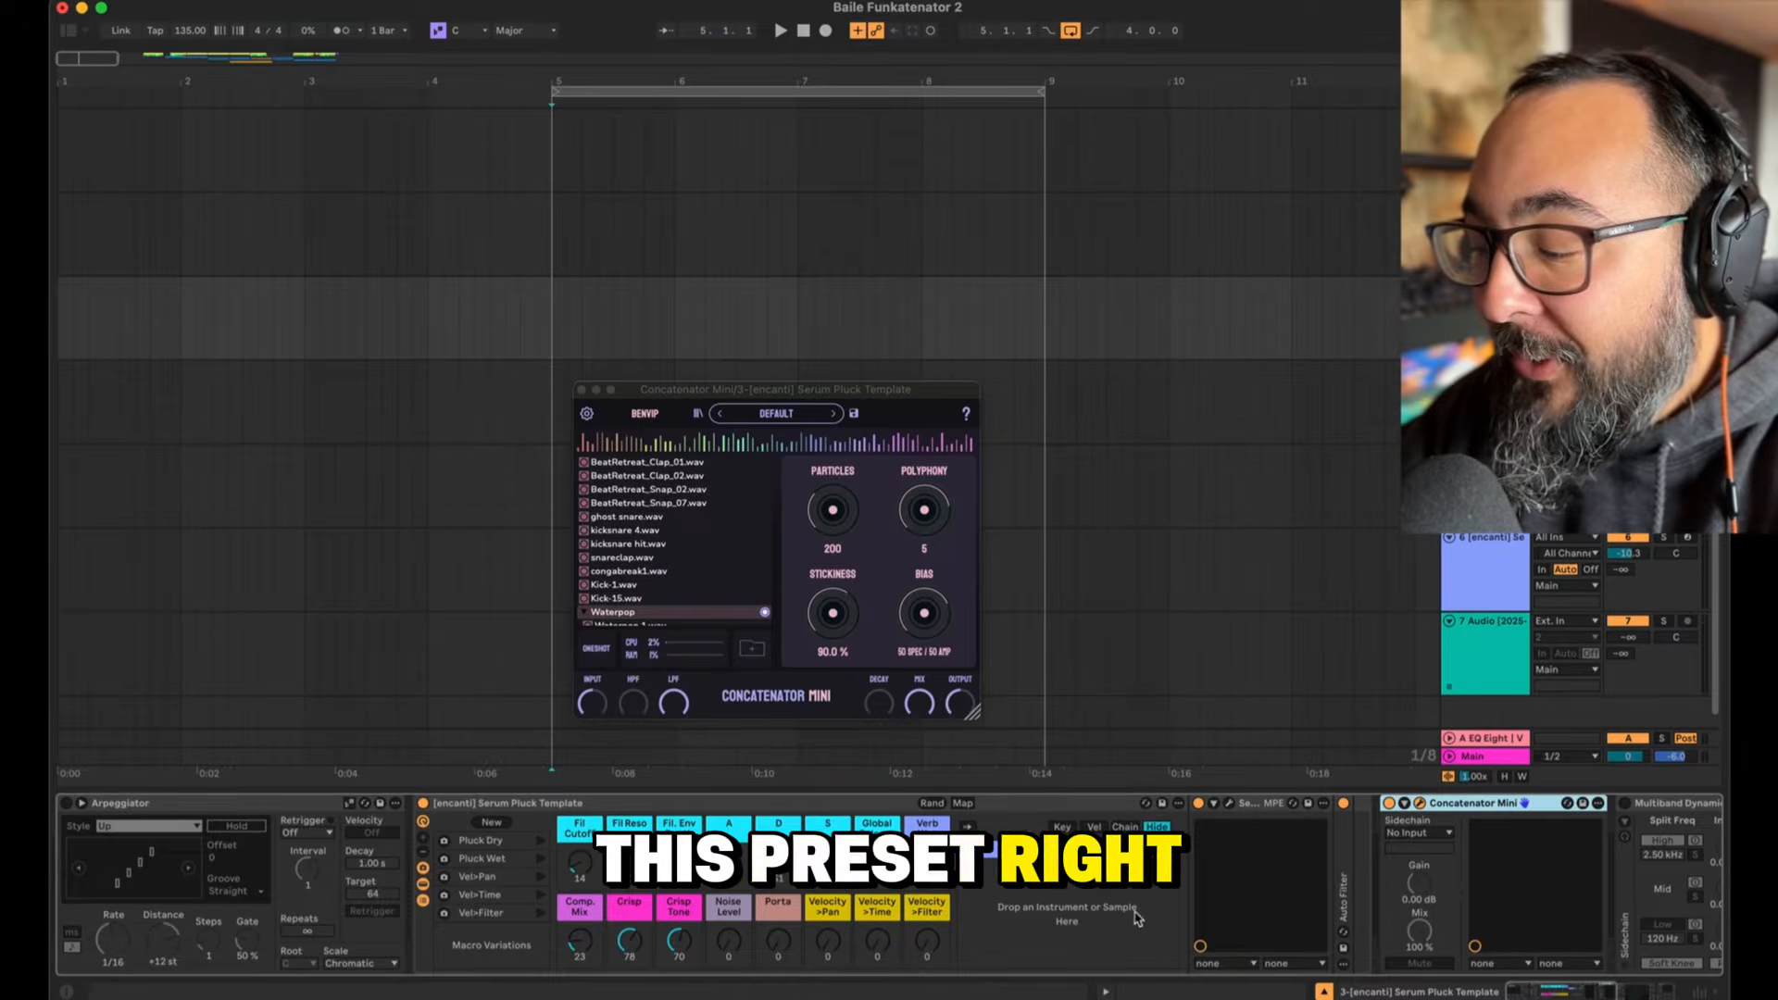
scroll(1137, 917, right, 10)
scroll(1319, 851, left, 10)
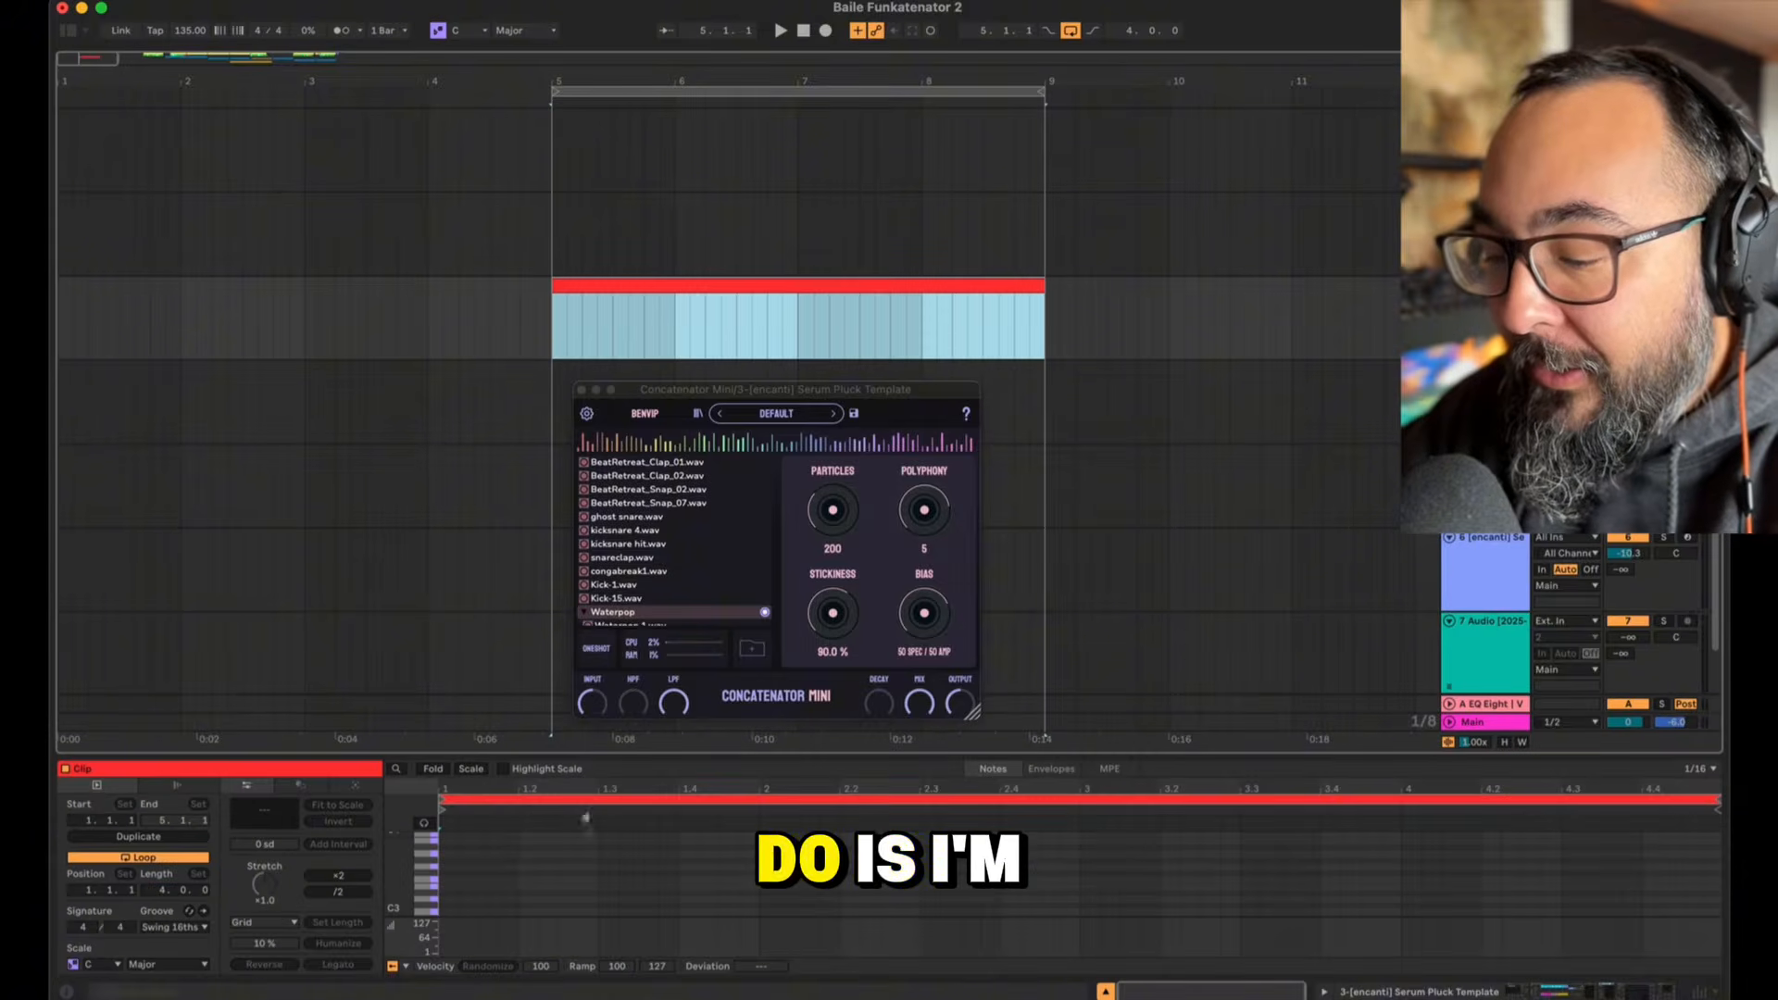
Step: Write a chord progression across the four-bar MIDI clip at bar 5, starting with held D3 and F3 notes, and select the clip
double_click(454, 901)
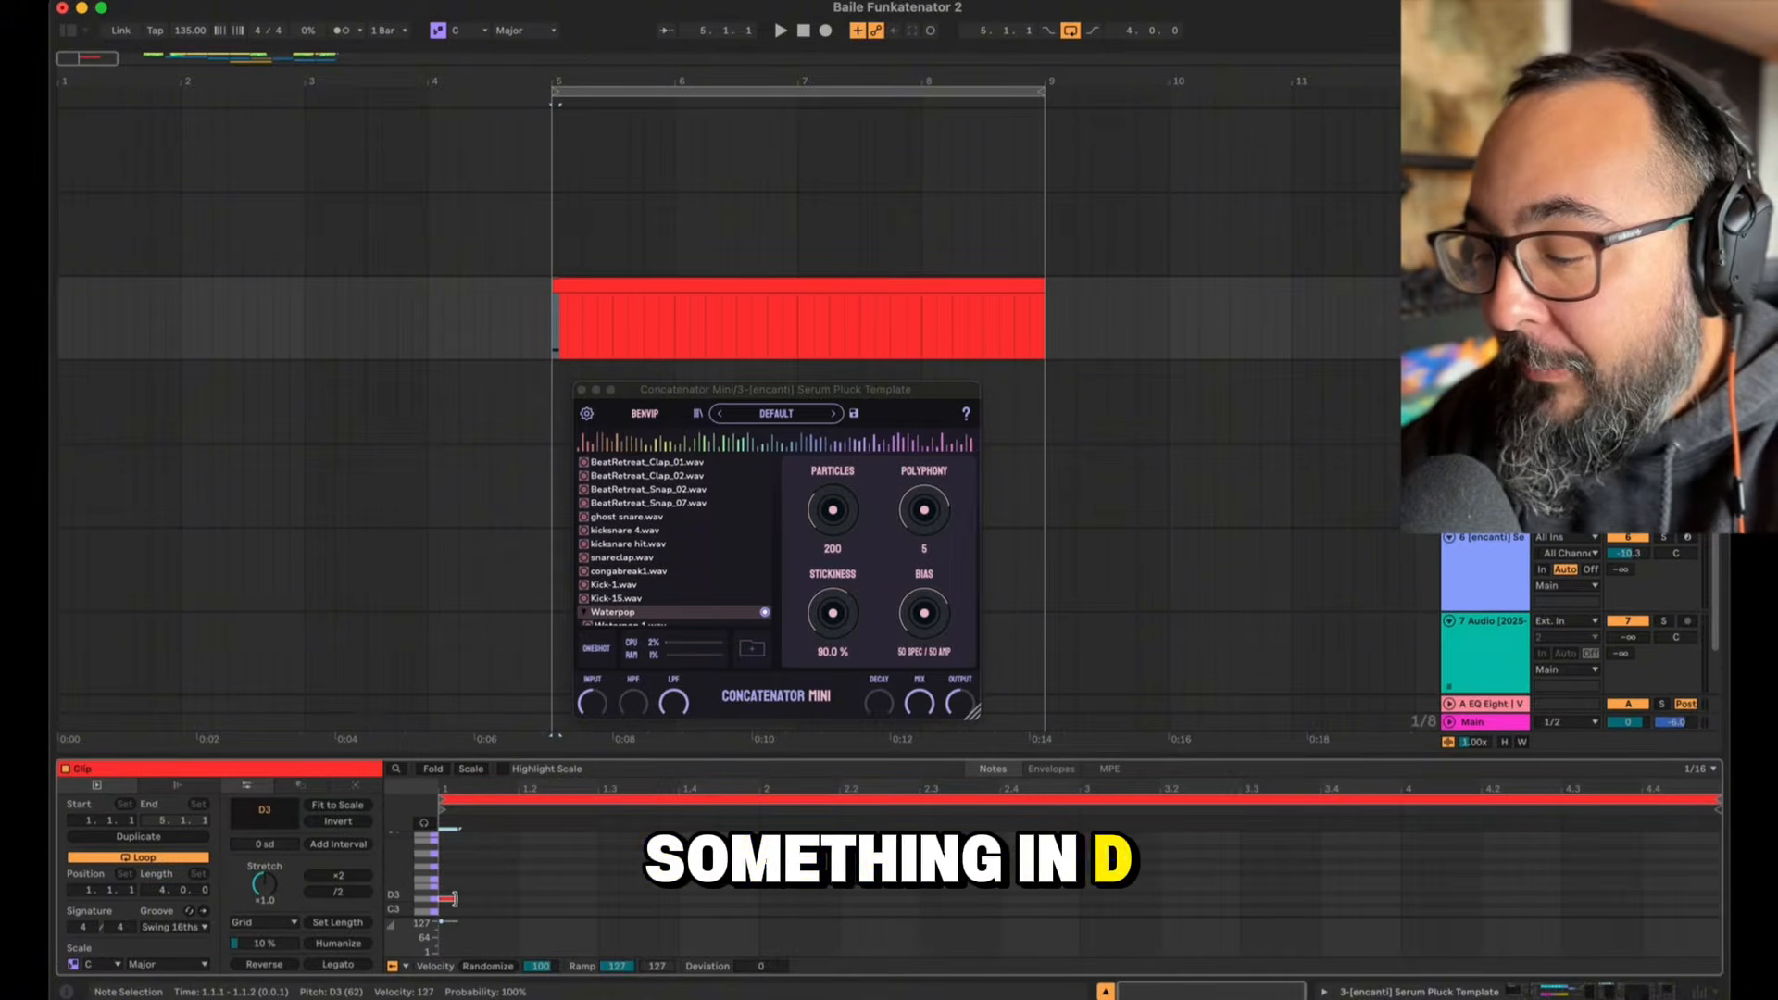
drag(538, 898, 1069, 880)
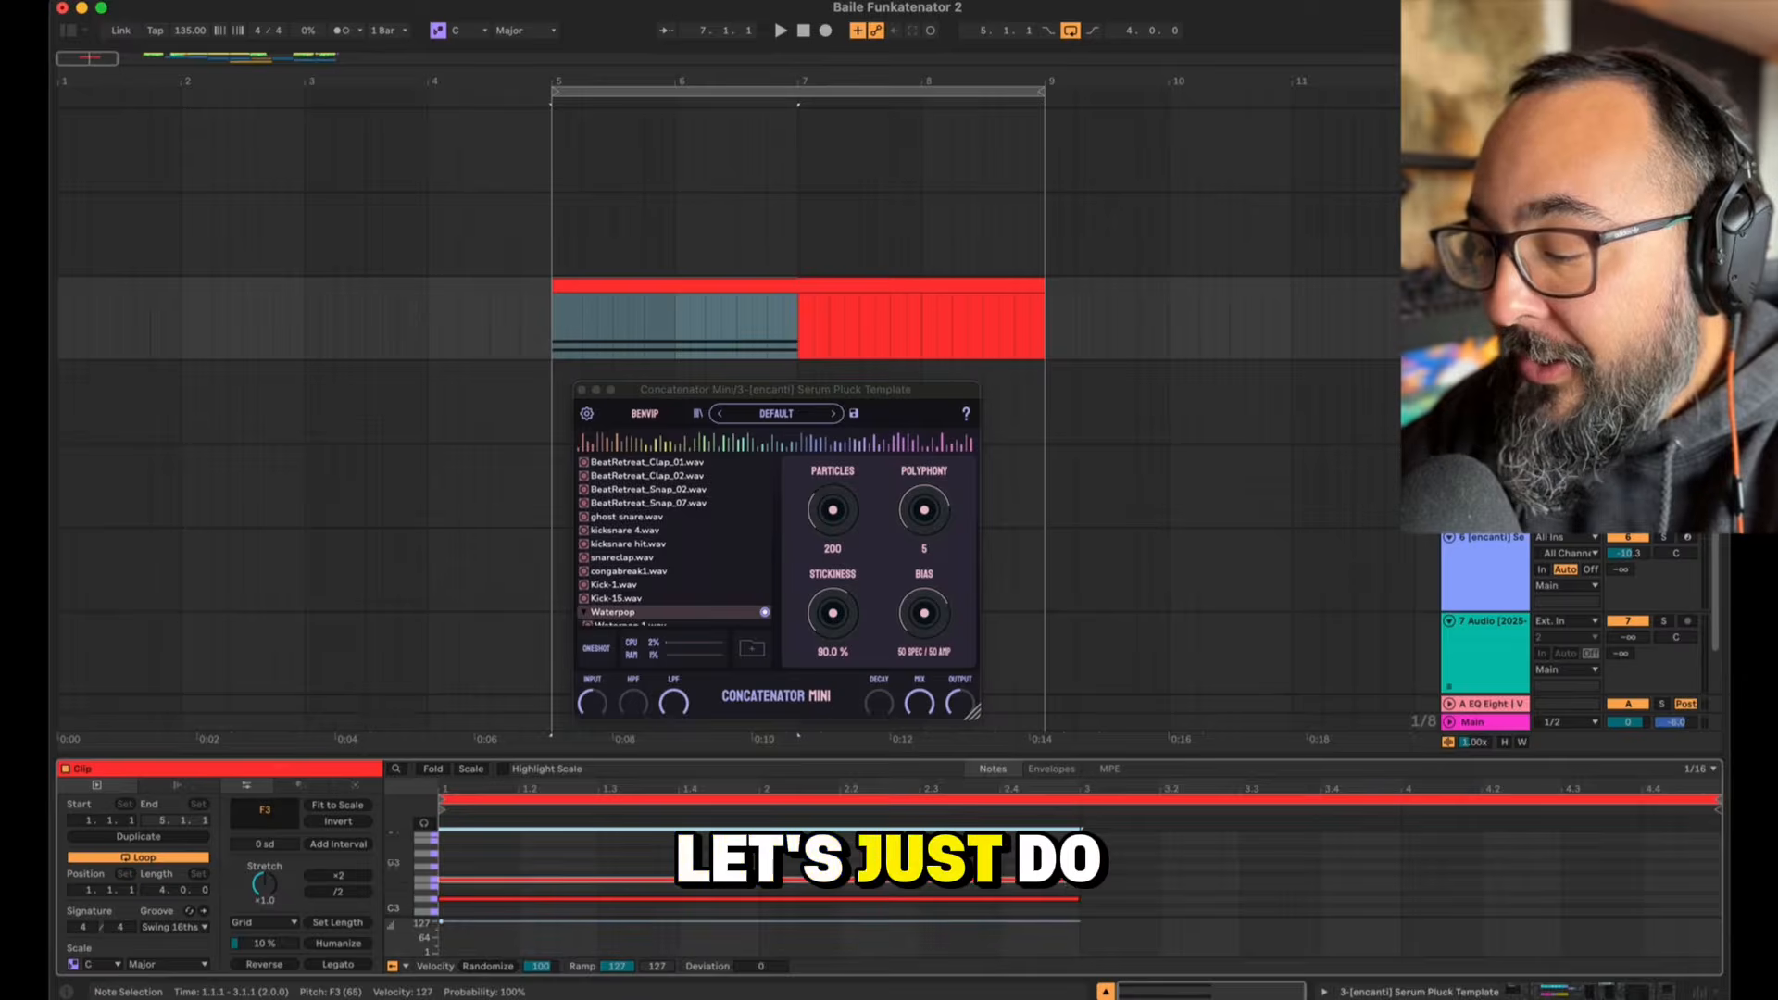
shift+click(1065, 899)
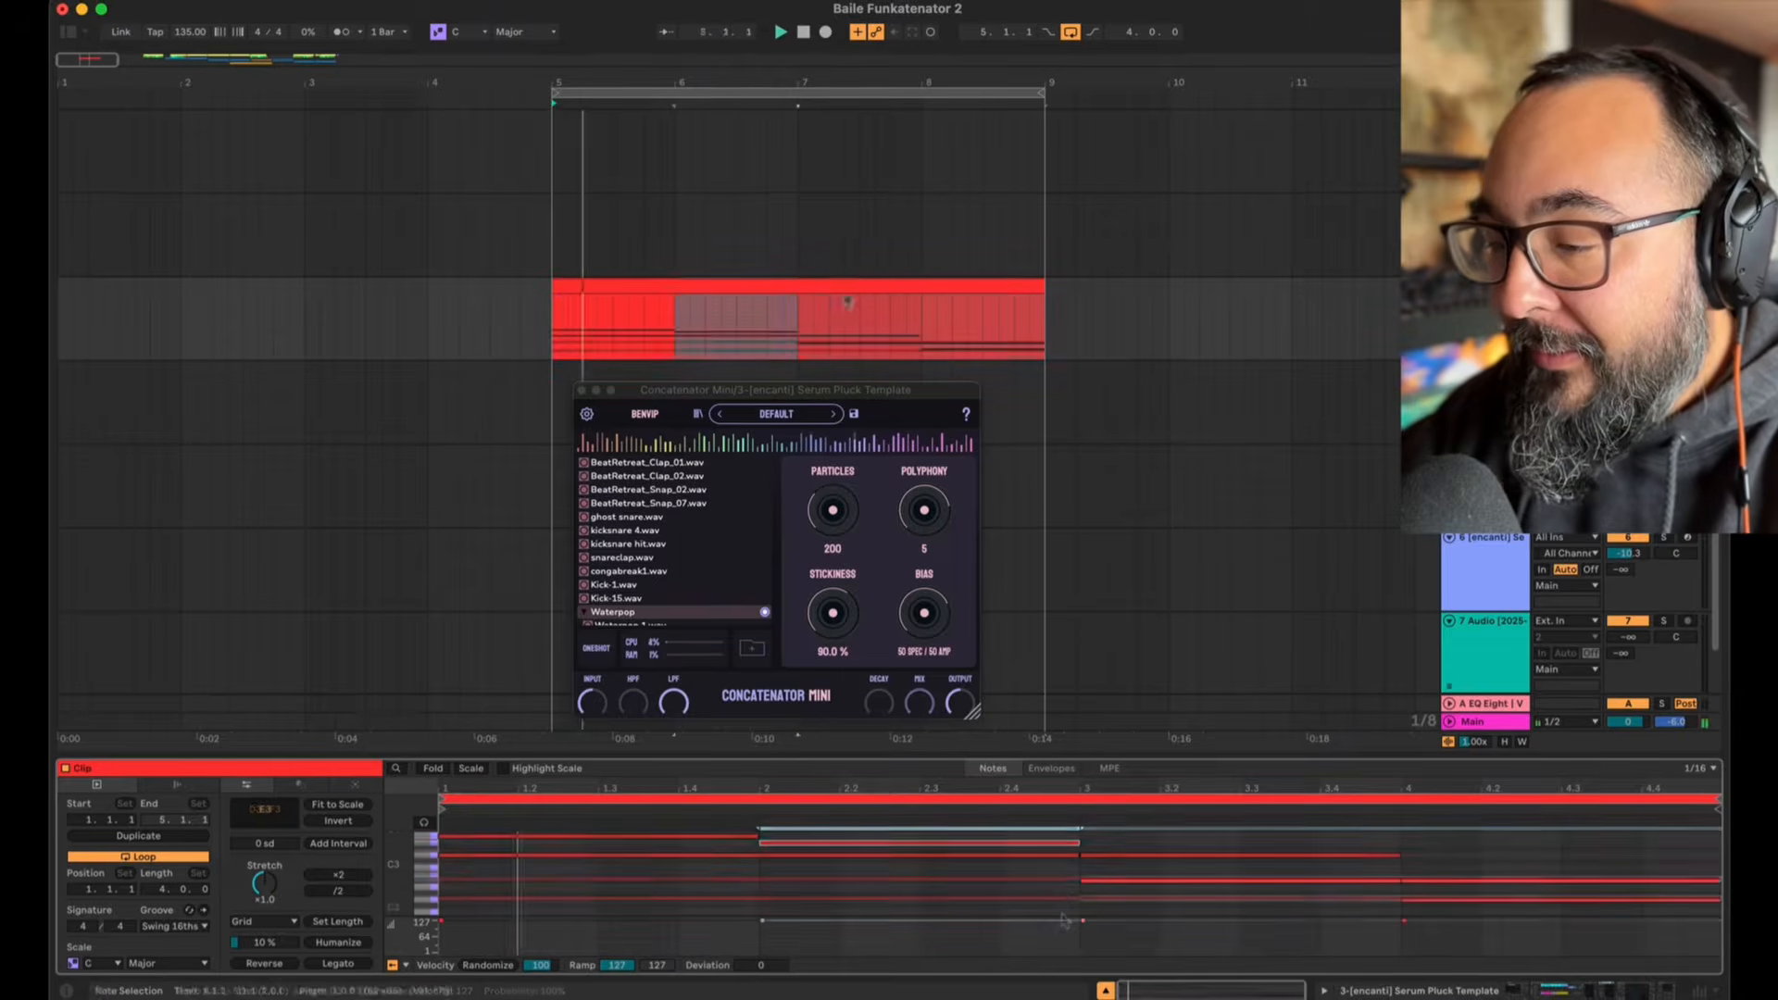
click(846, 285)
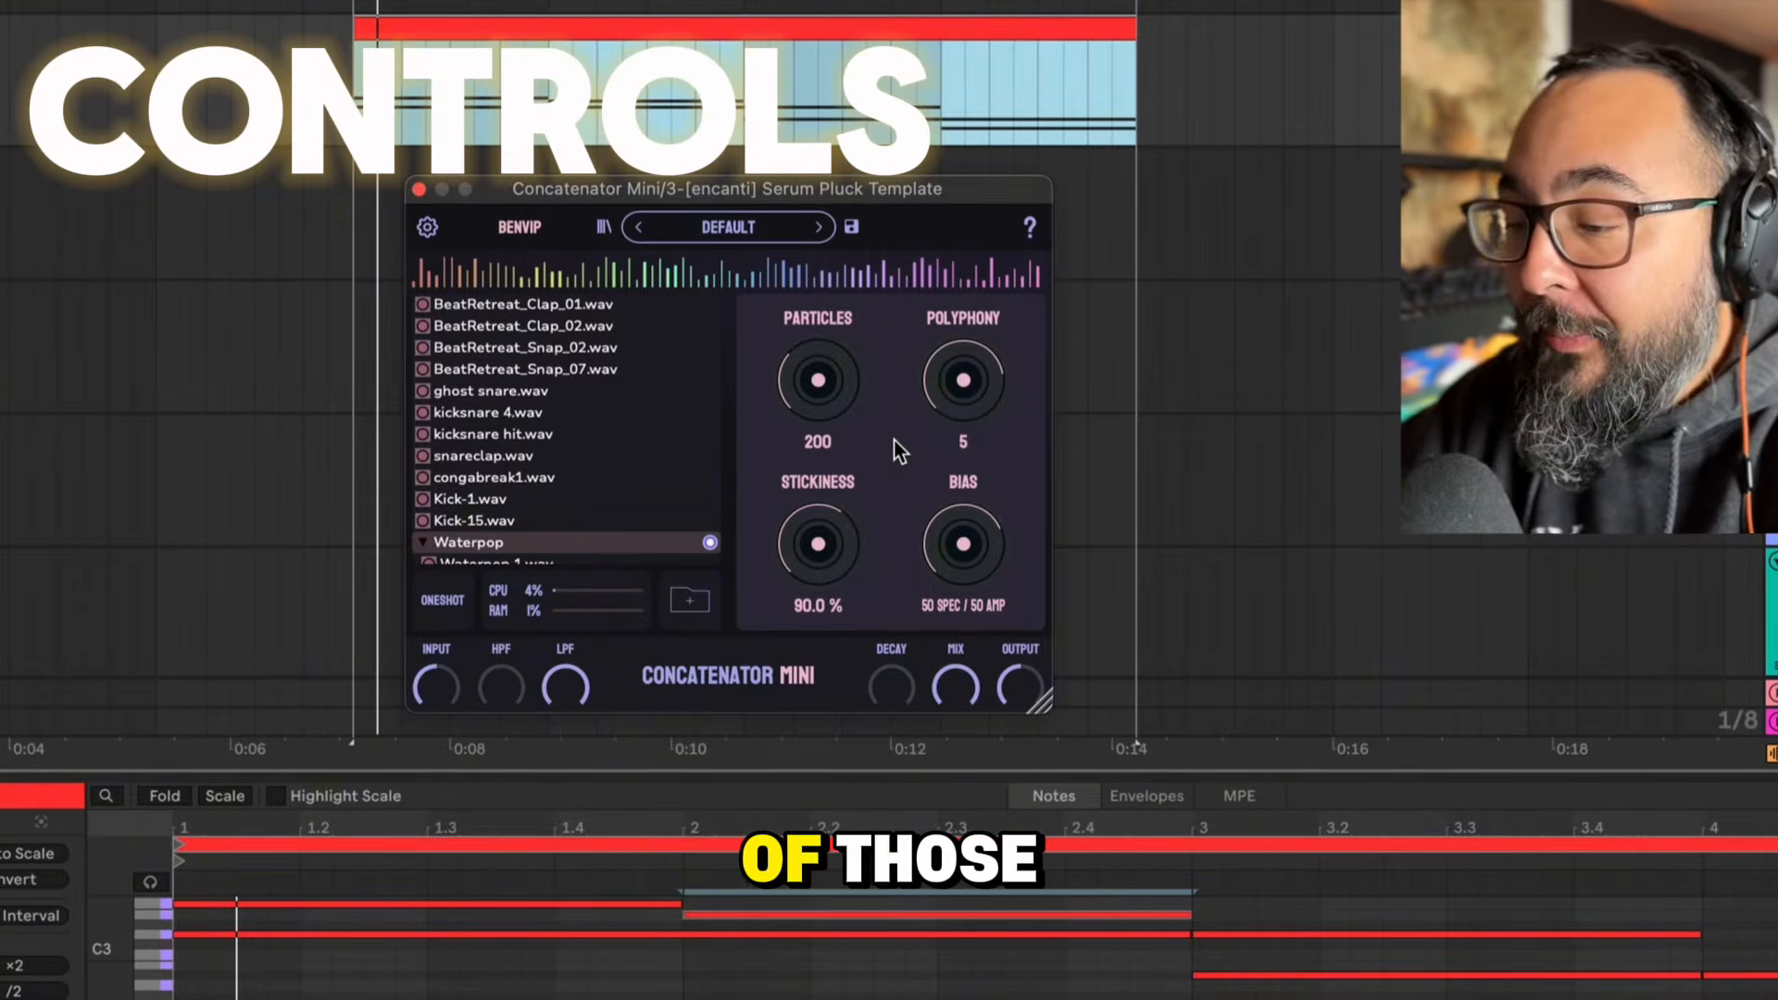
Step: Set Concatenator Mini's Particles to 2111 and Stickiness to 97.9 %
mouse_move(836, 391)
mouse_down()
mouse_move(836, 257)
mouse_move(820, 378)
mouse_up()
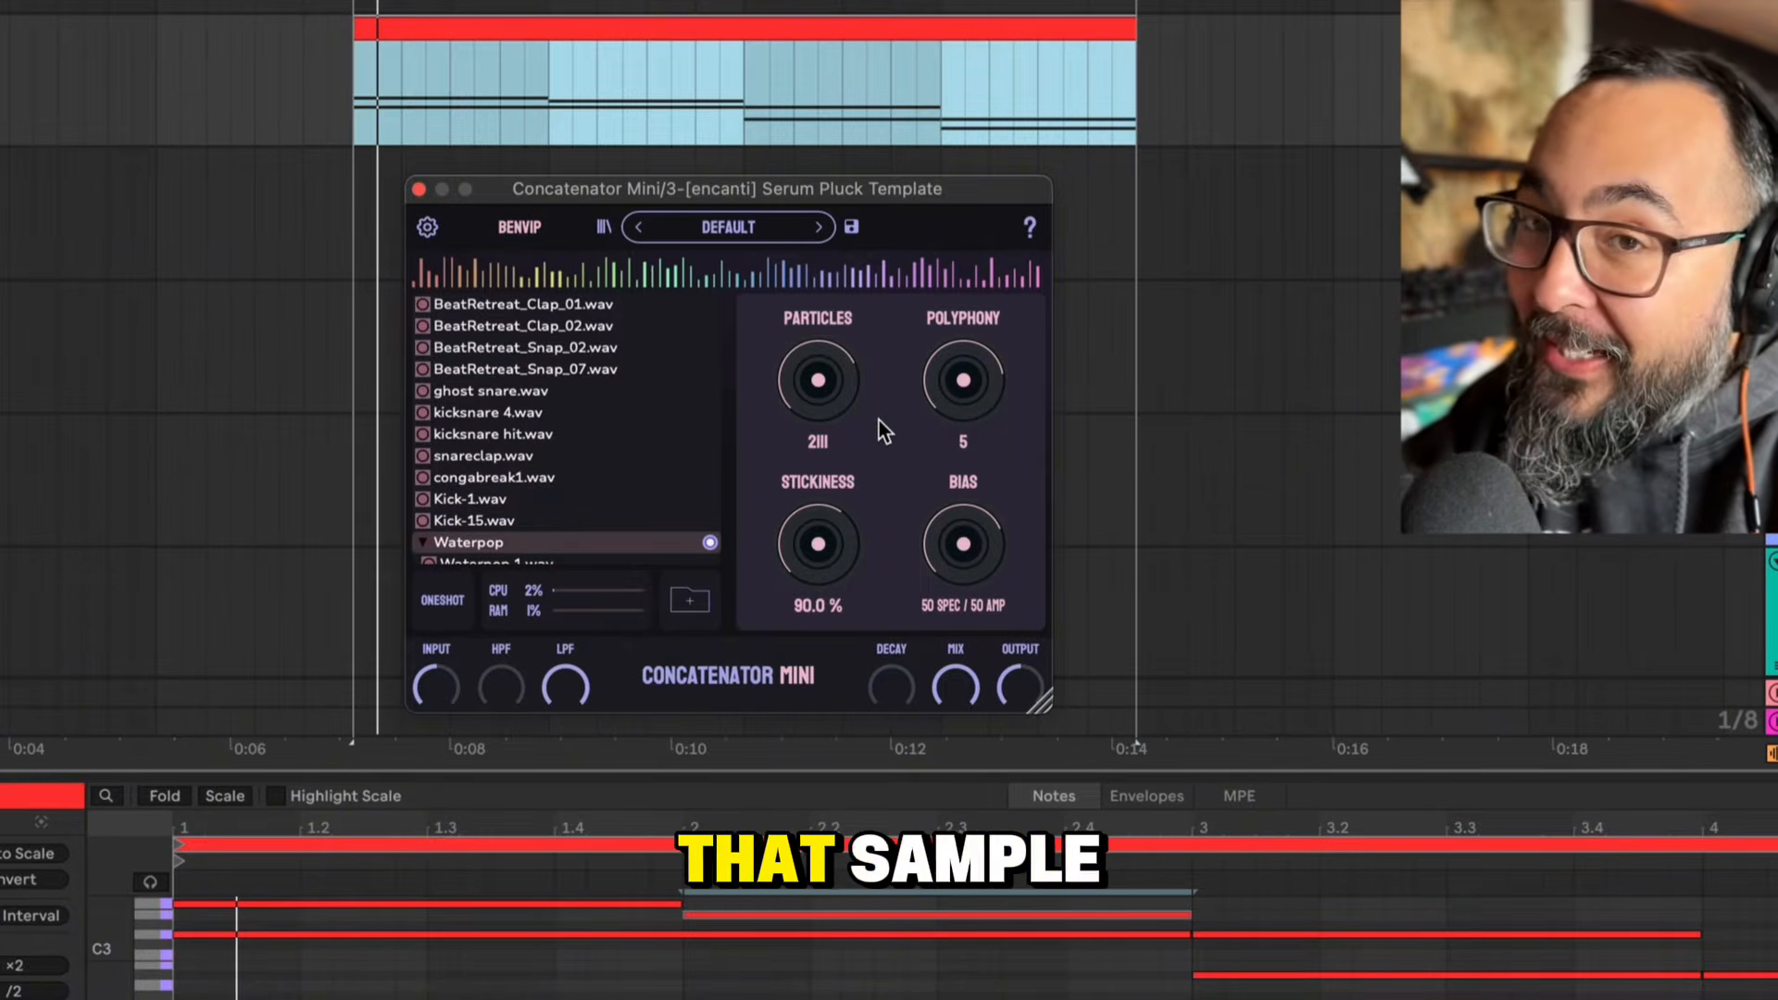
mouse_move(842, 565)
mouse_down()
mouse_move(841, 537)
mouse_move(842, 558)
mouse_up()
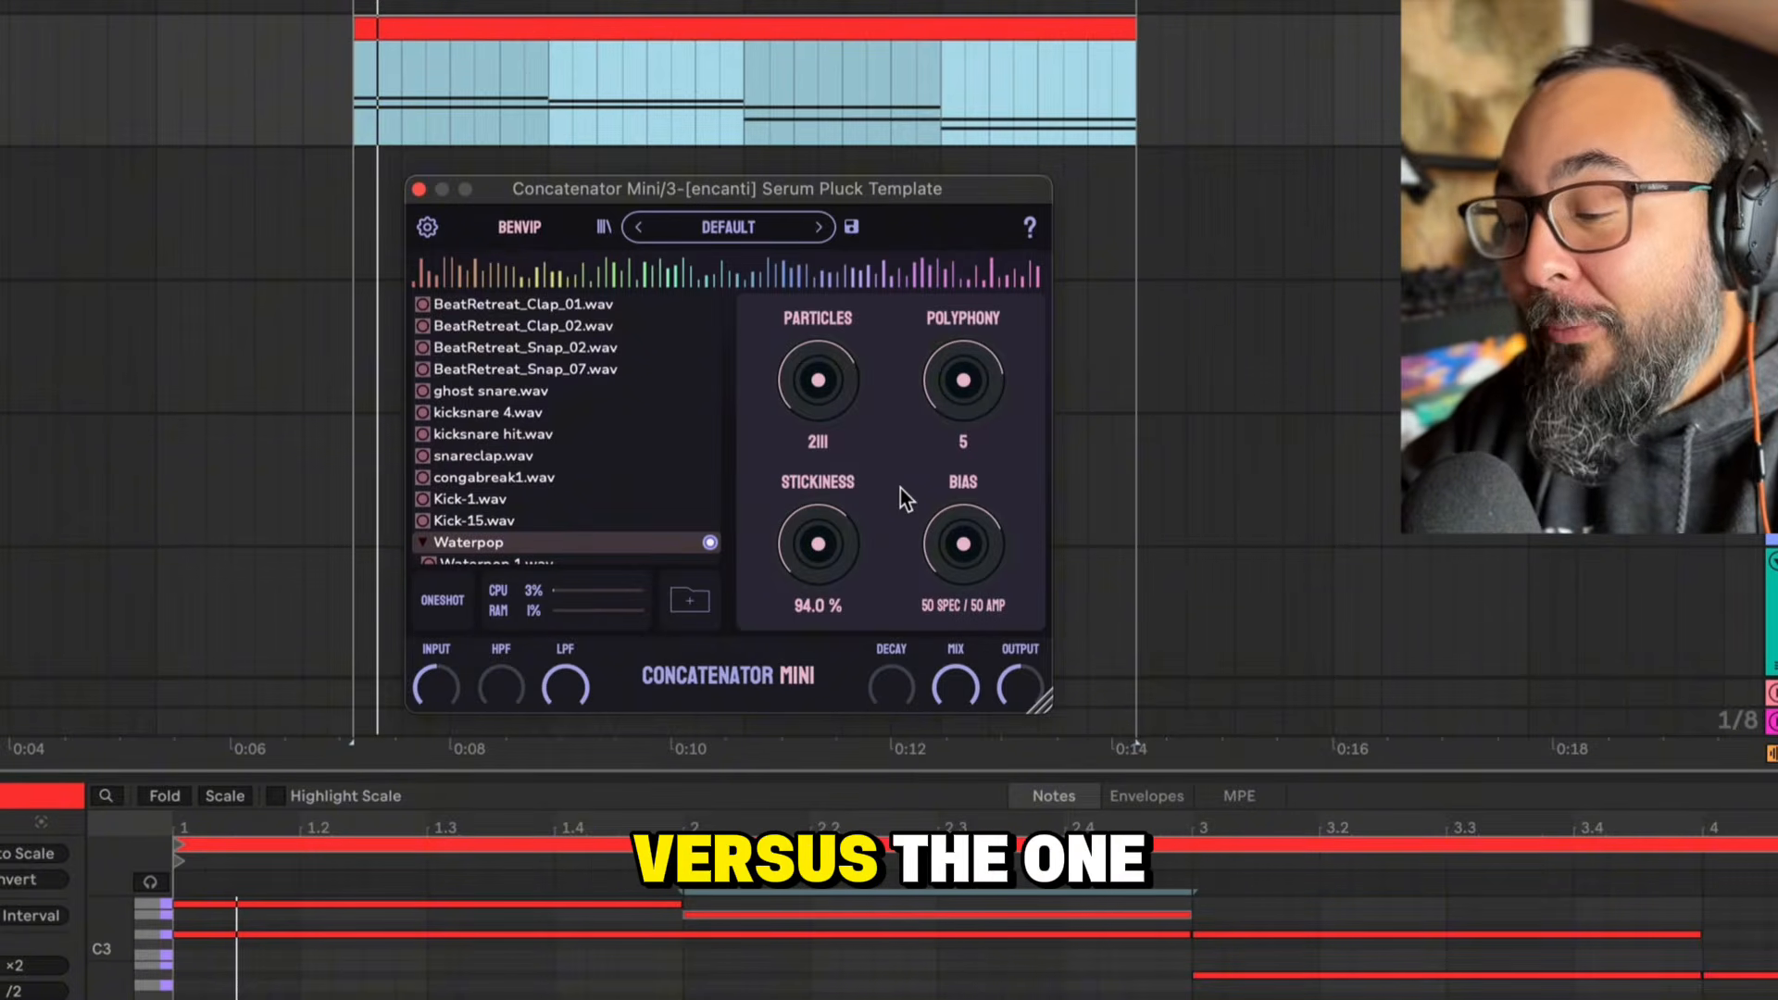
drag(824, 542, 816, 558)
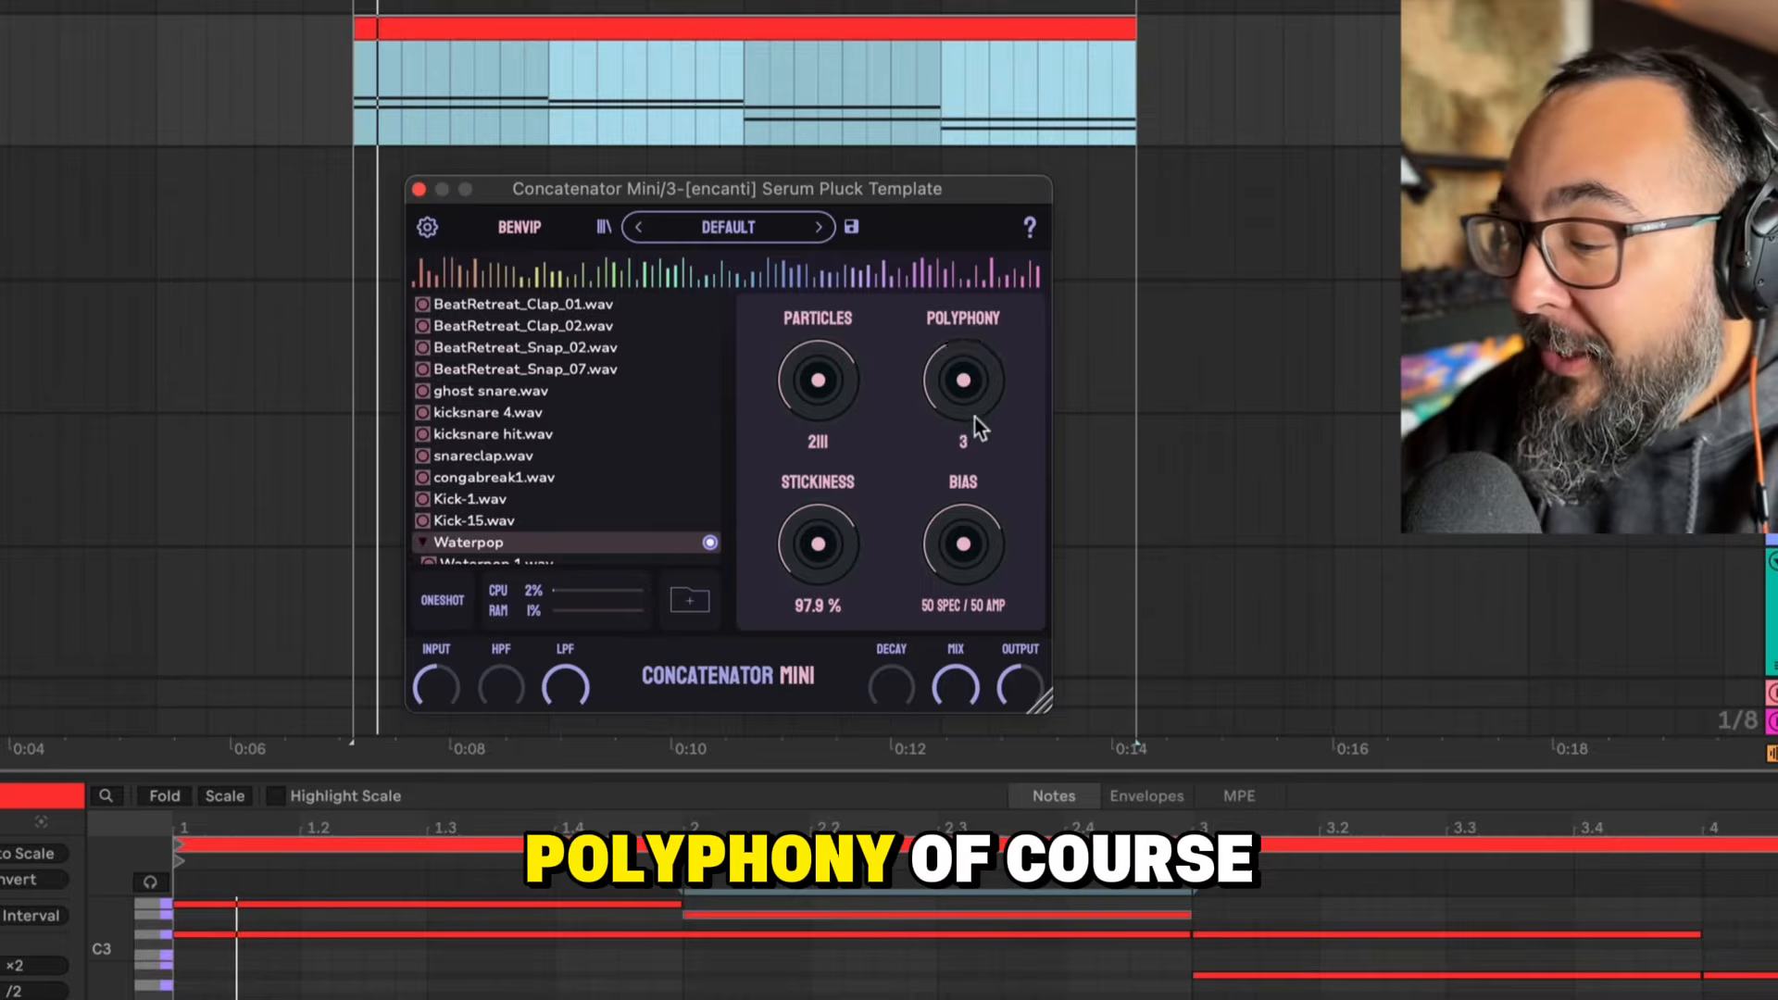
Step: Set Polyphony to 4 and try different Bias balances, ending at 57 spec / 43 amp
drag(977, 378, 971, 408)
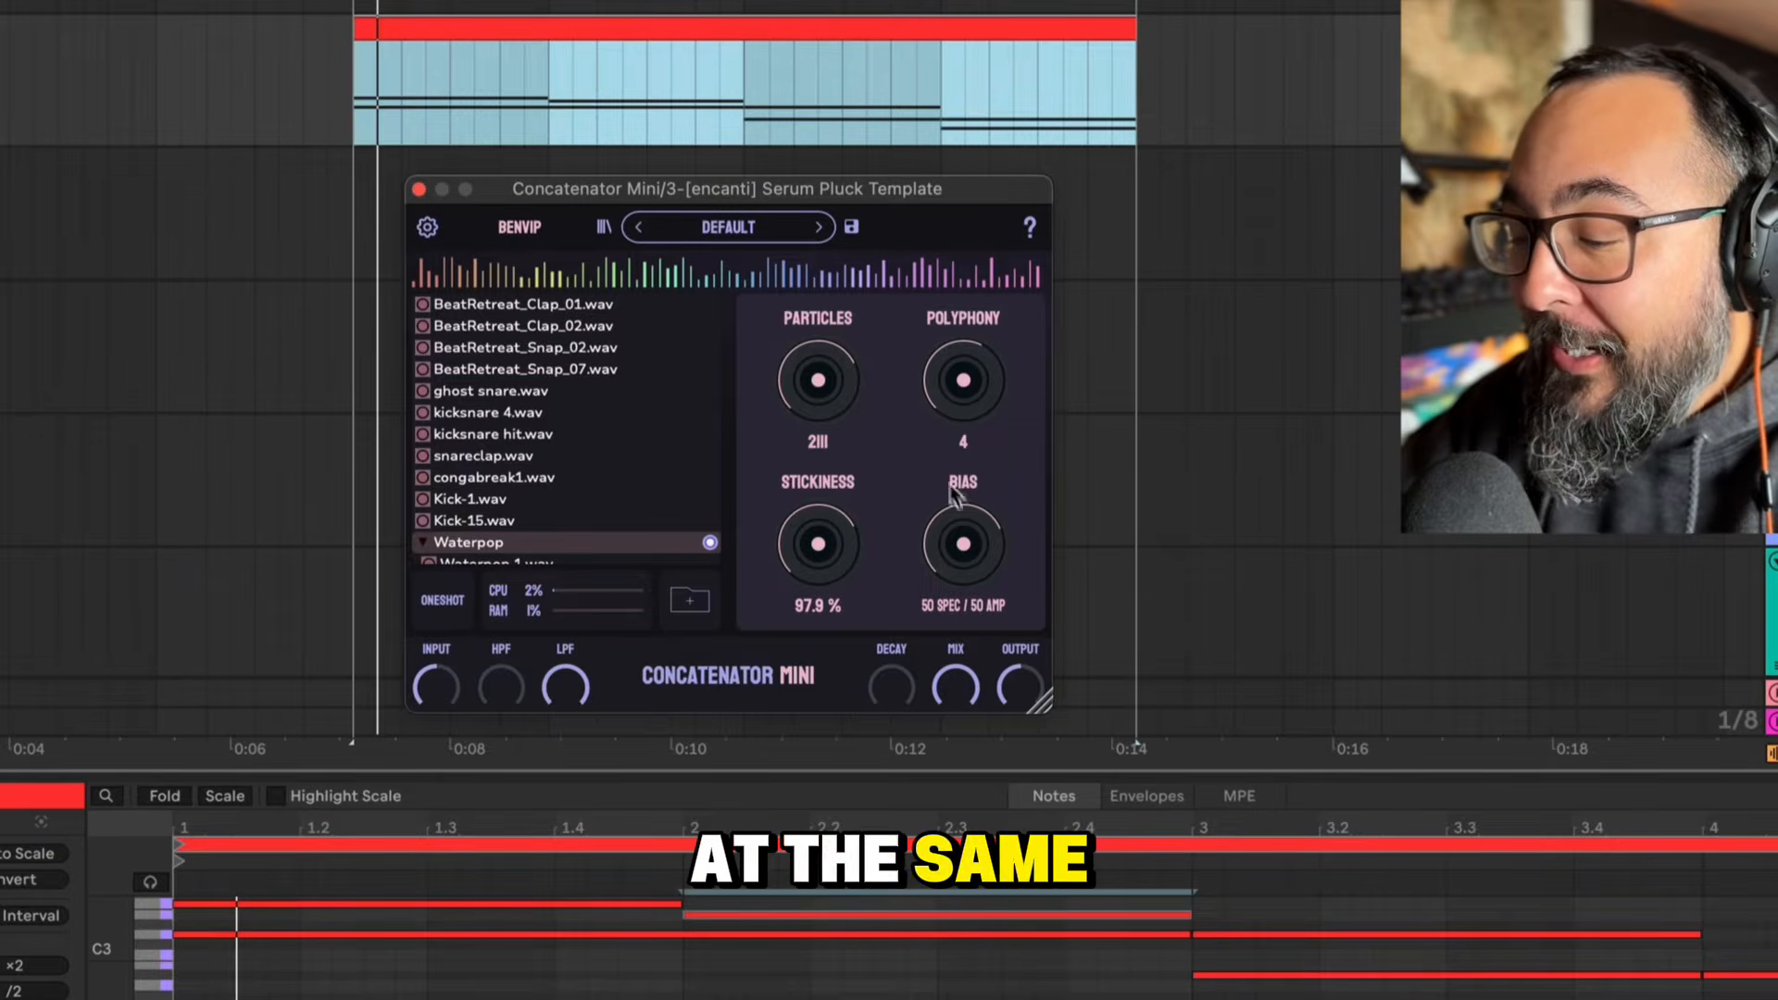
drag(970, 482, 971, 532)
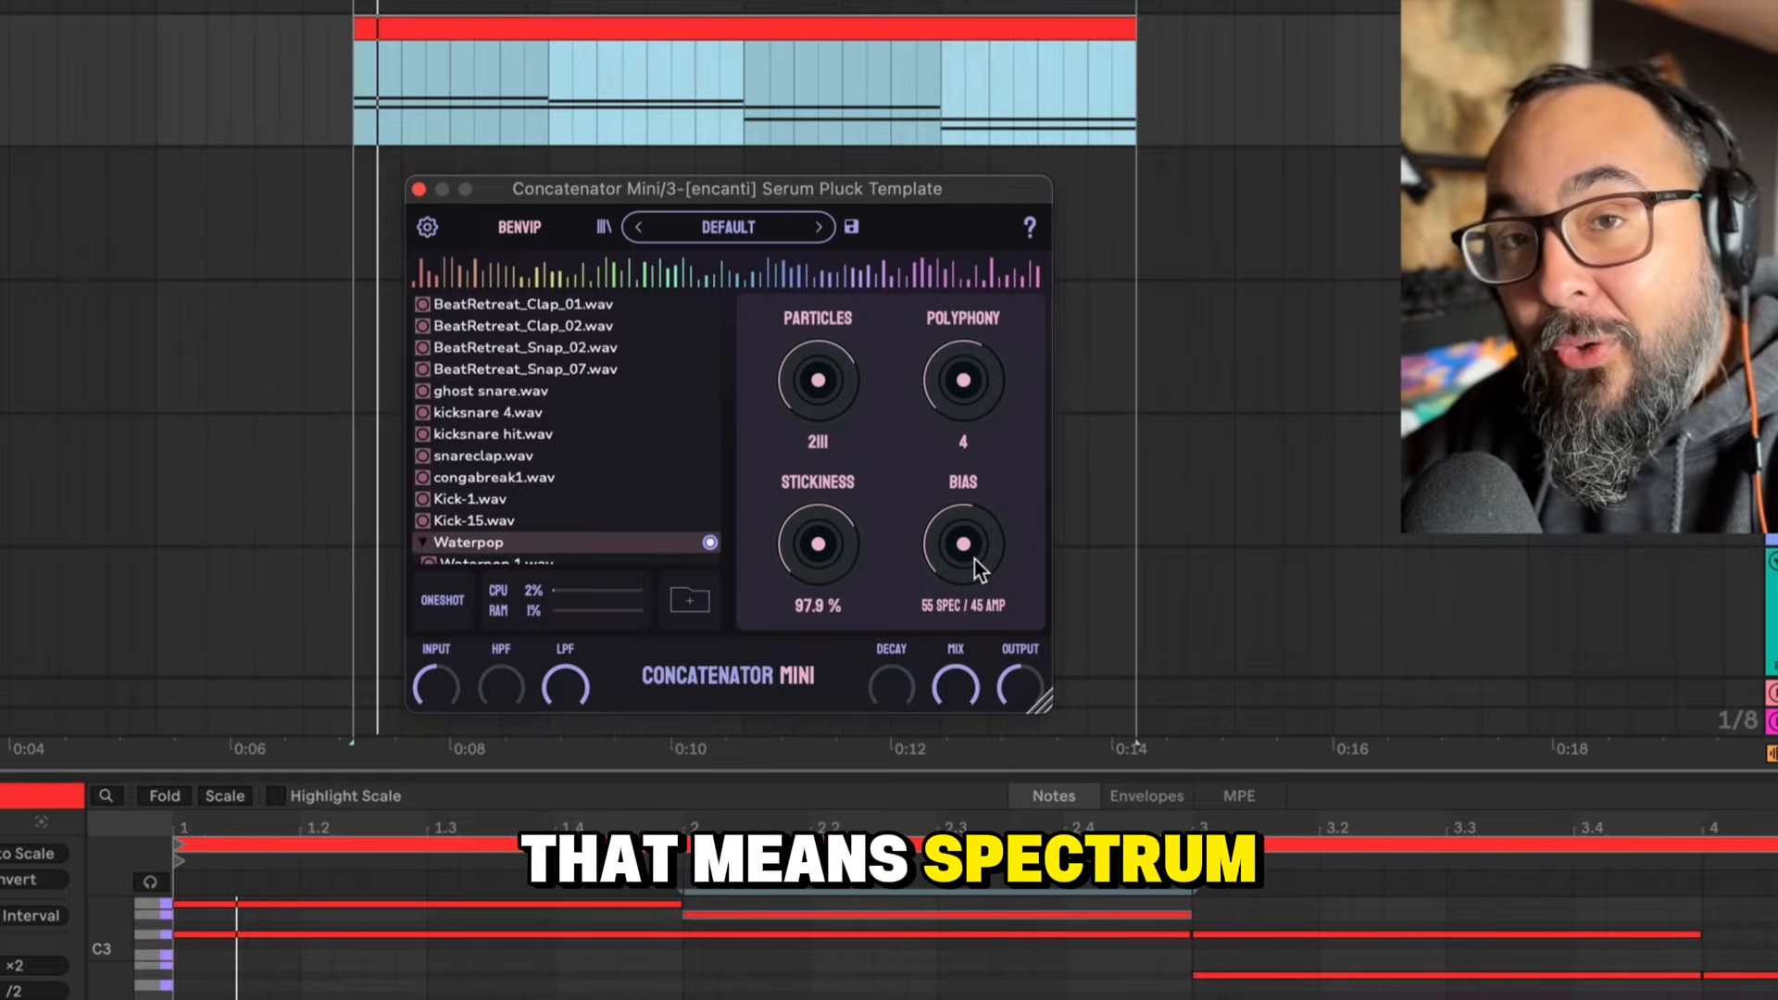
drag(1004, 521, 970, 557)
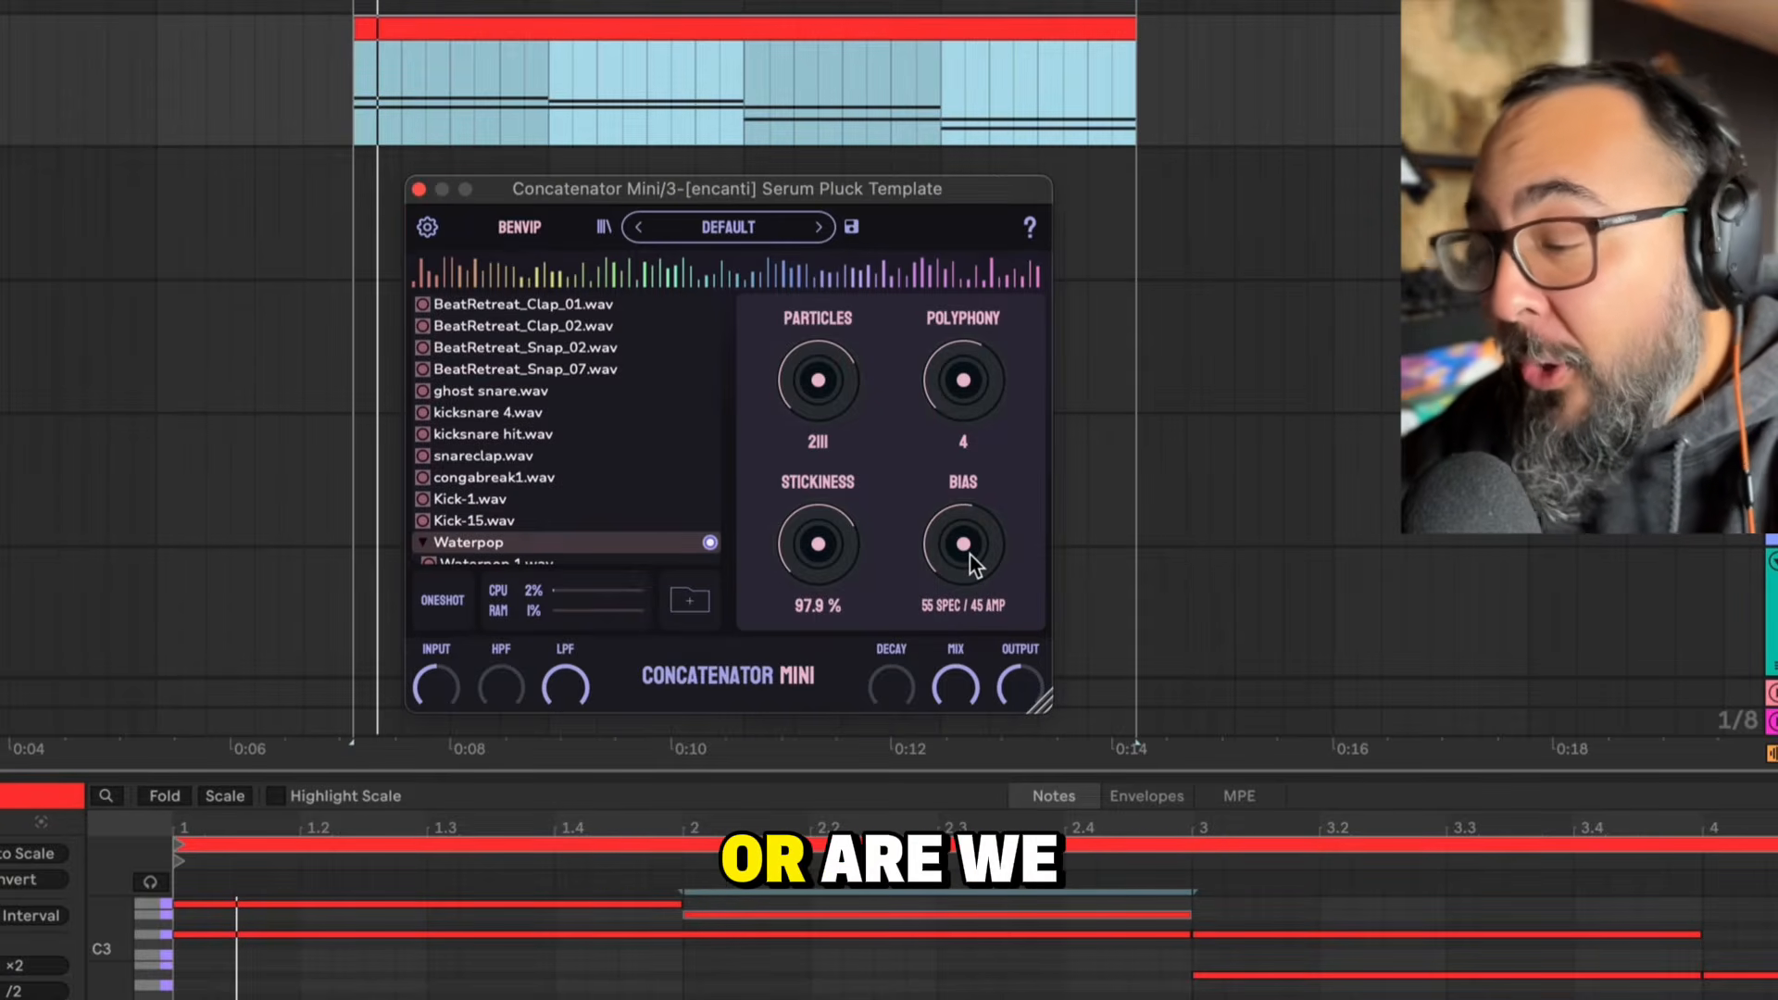
drag(970, 557, 970, 564)
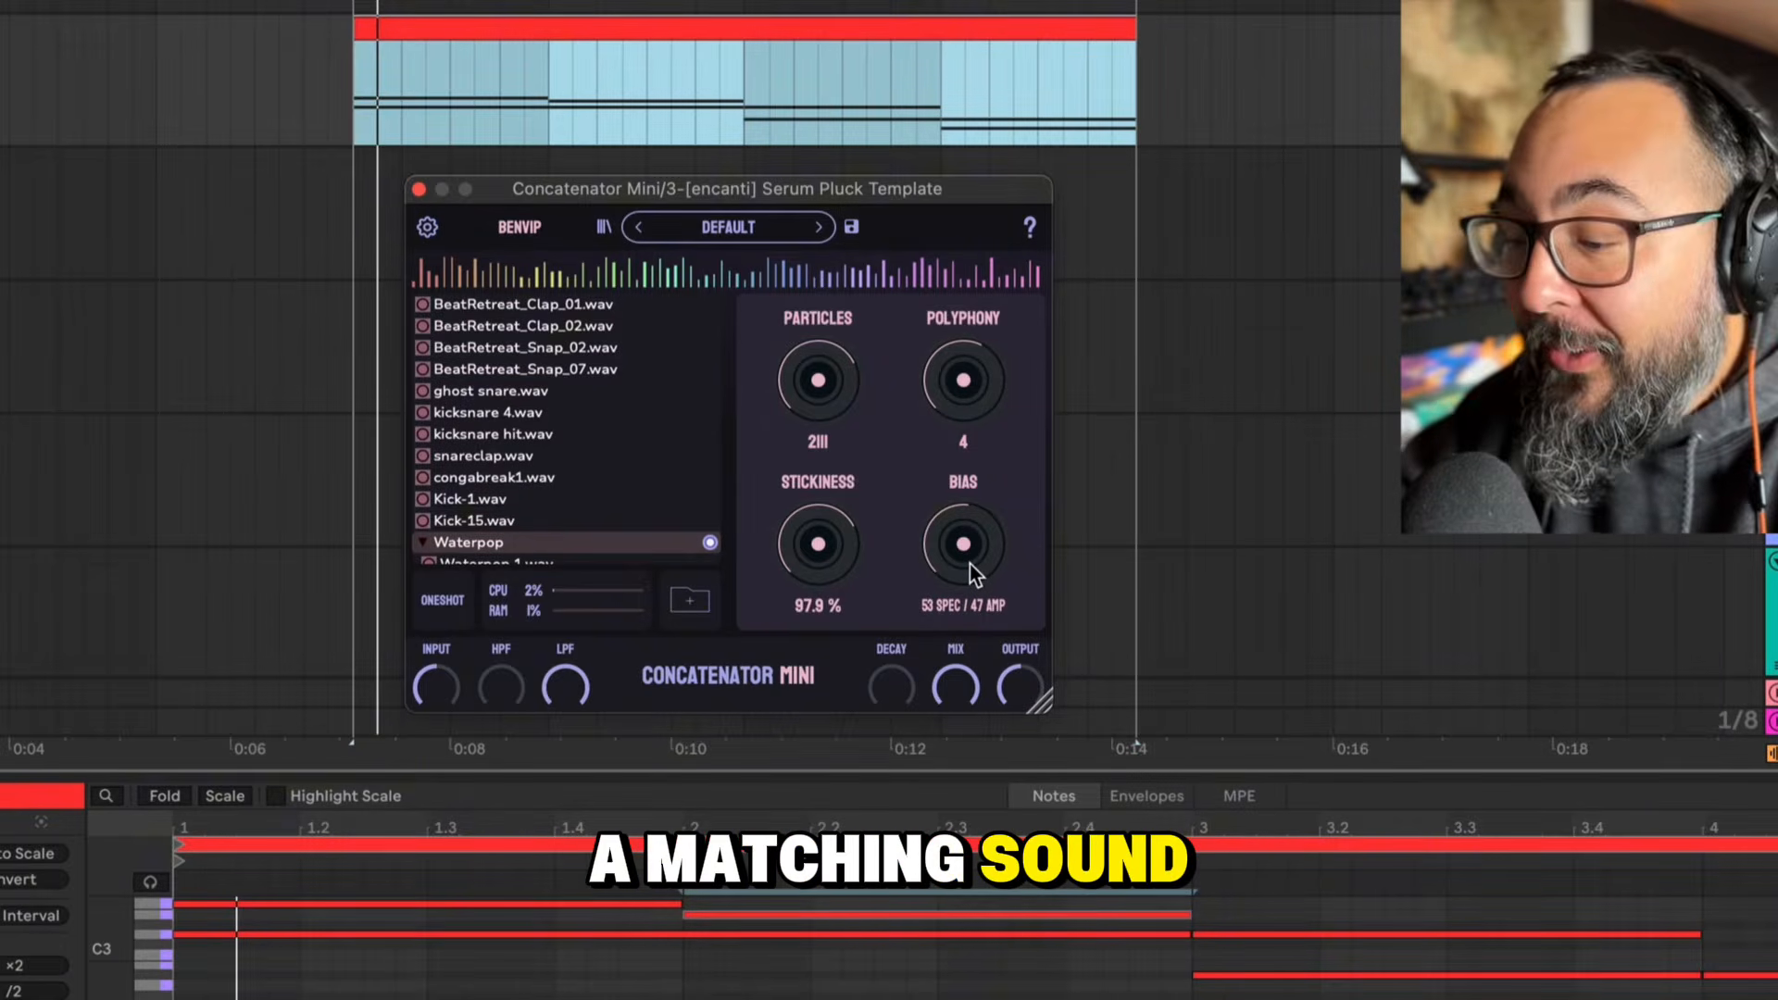
drag(970, 564, 965, 404)
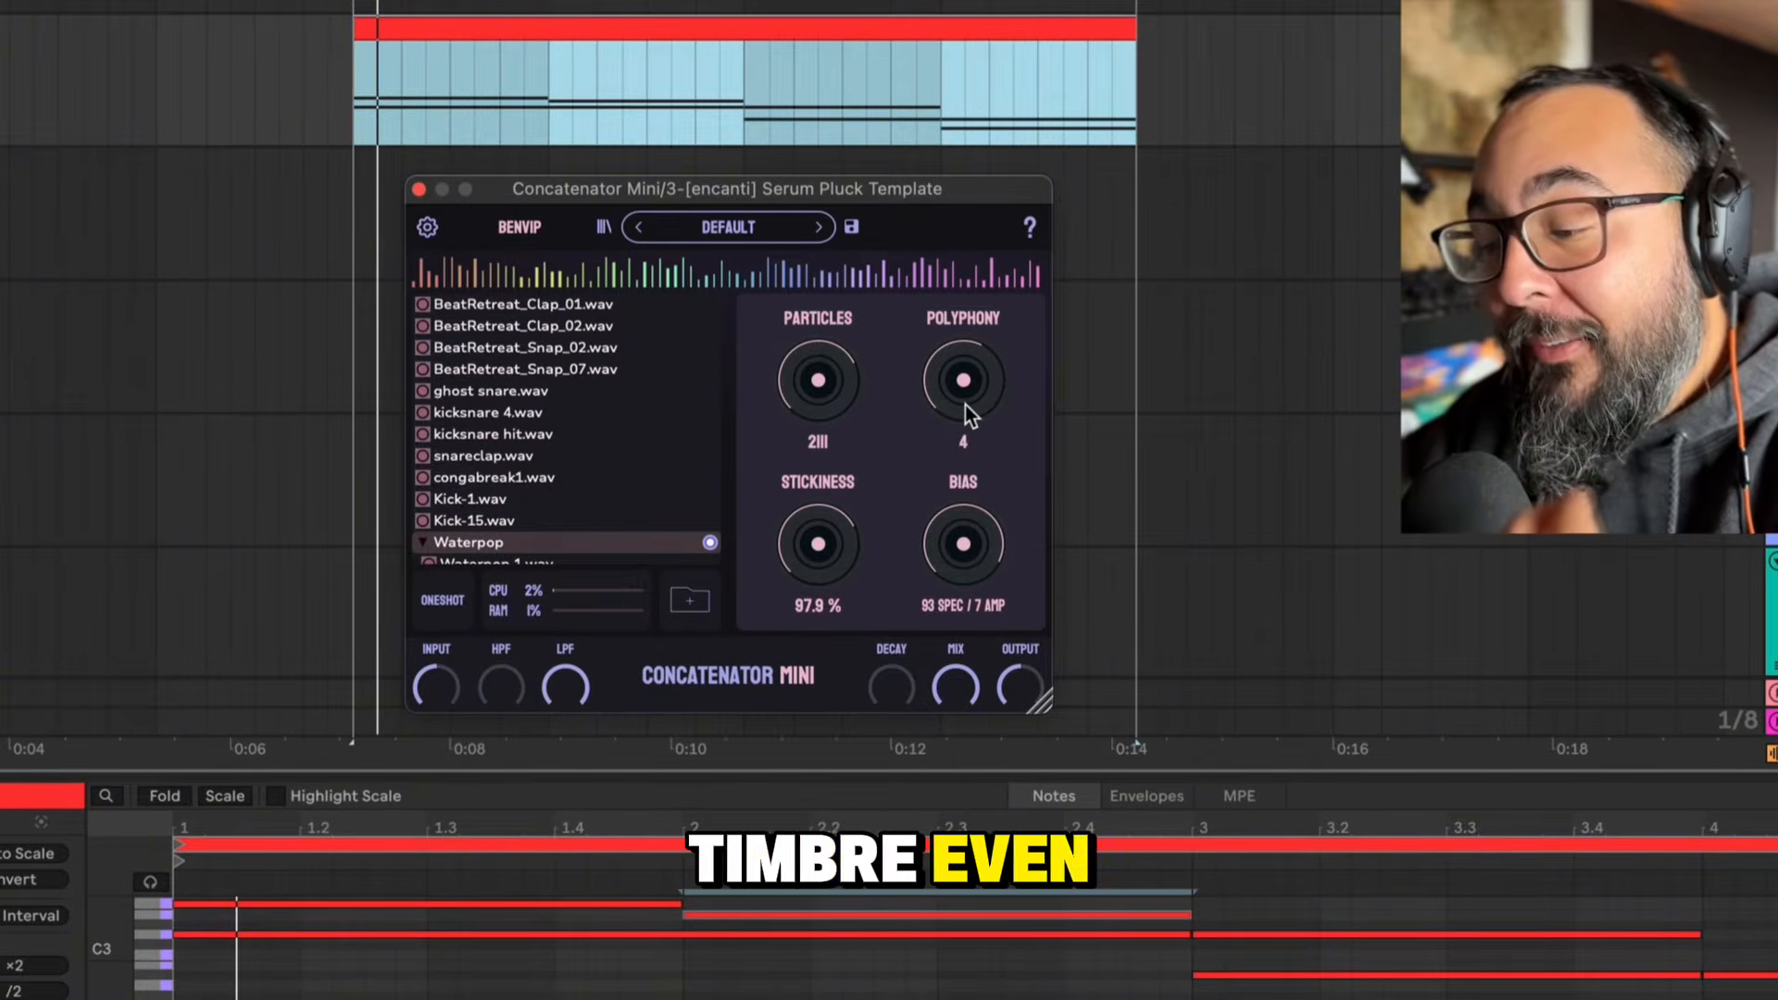
drag(966, 414, 965, 453)
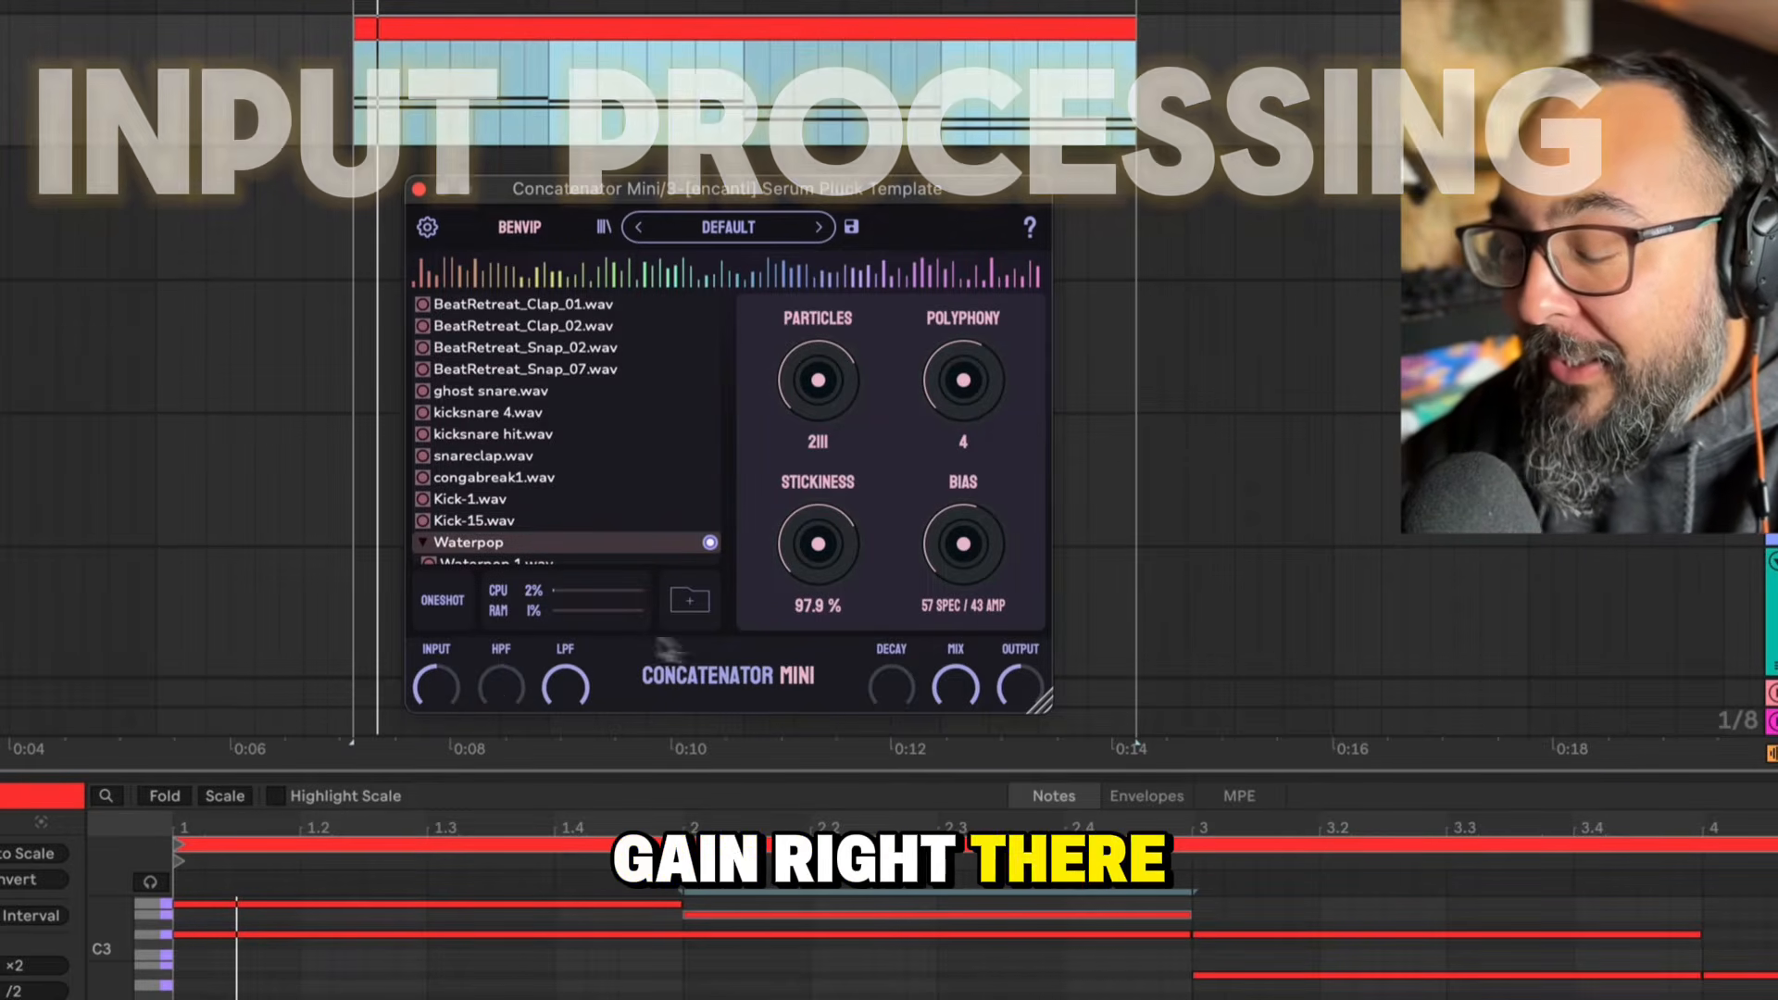
mouse_move(510, 692)
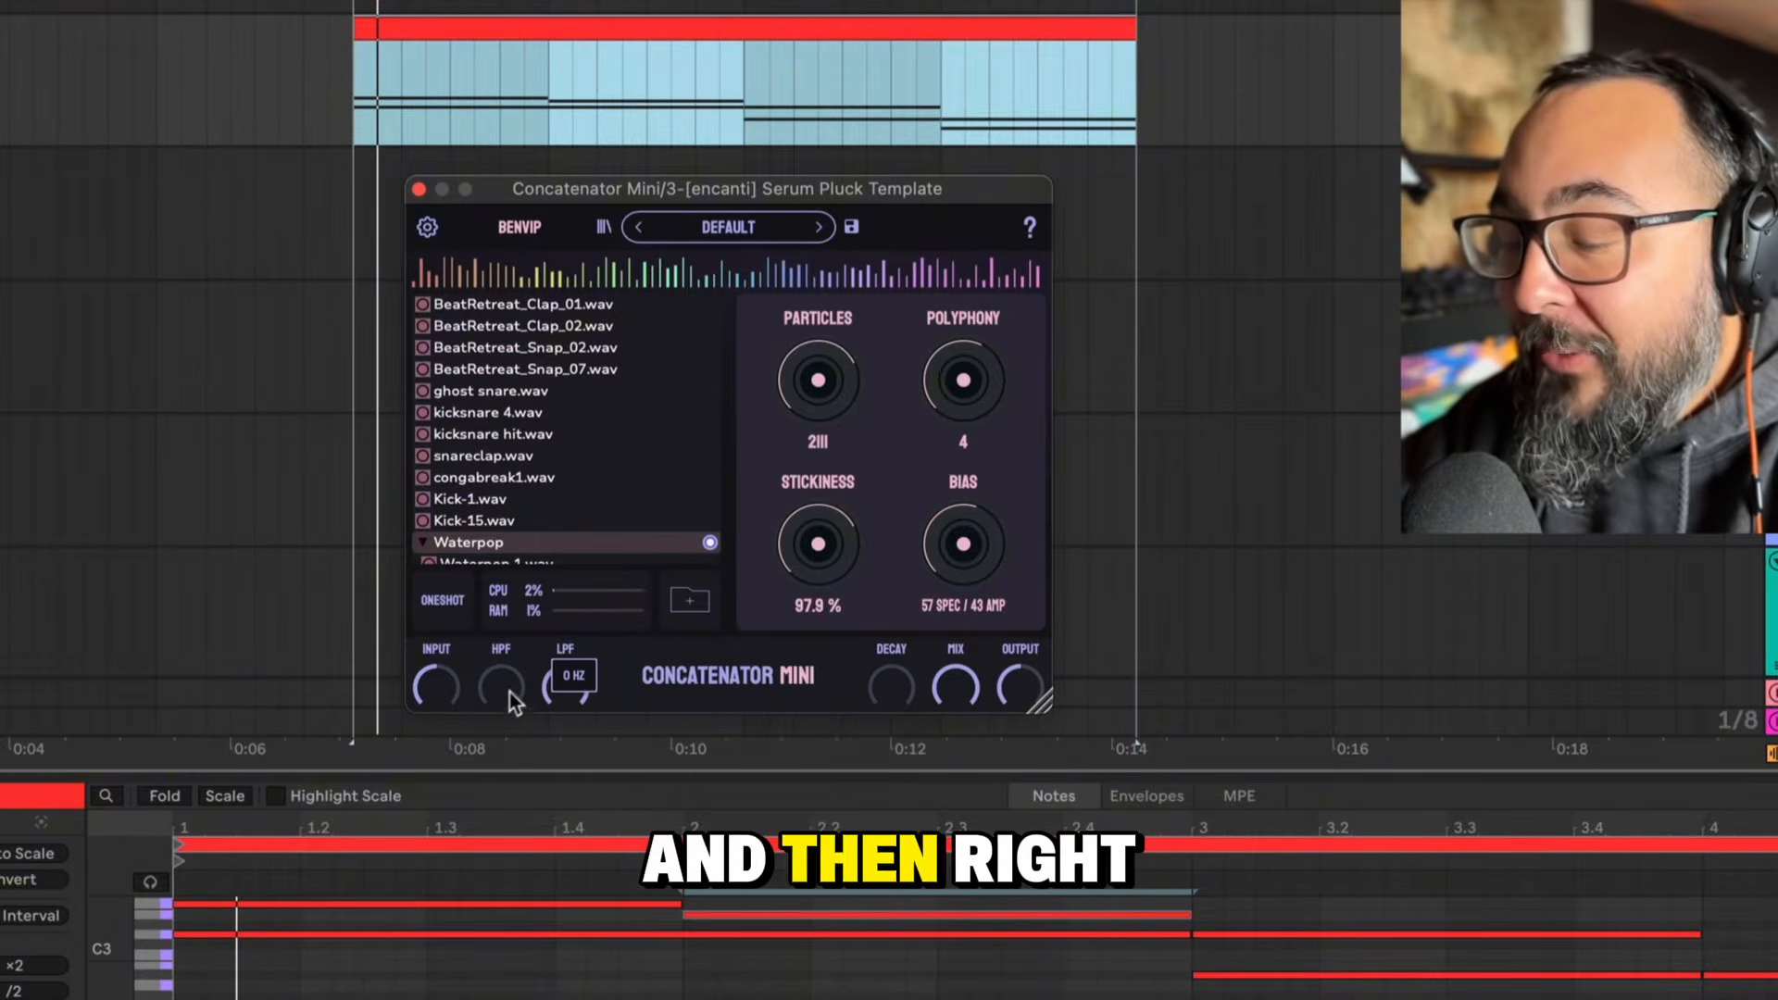
mouse_move(582, 713)
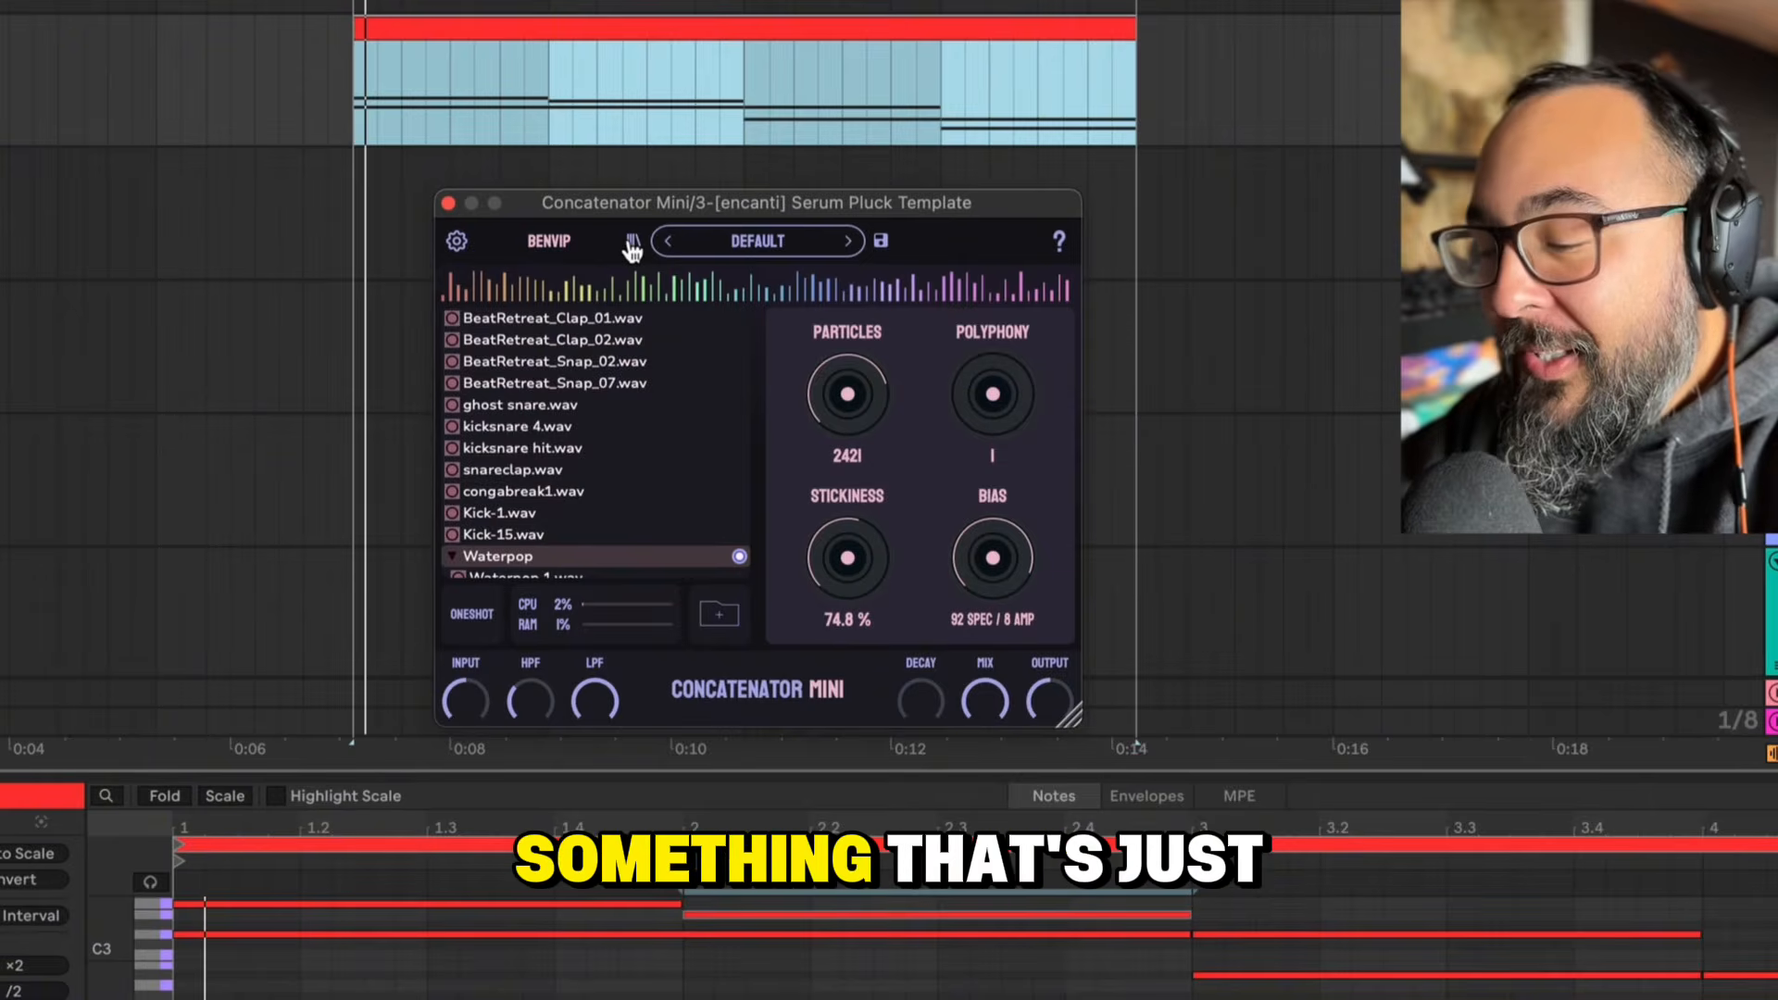
Step: Load the vangran vox preset from the preset browser and play the clip through it
click(636, 242)
scroll(796, 693, down, 10)
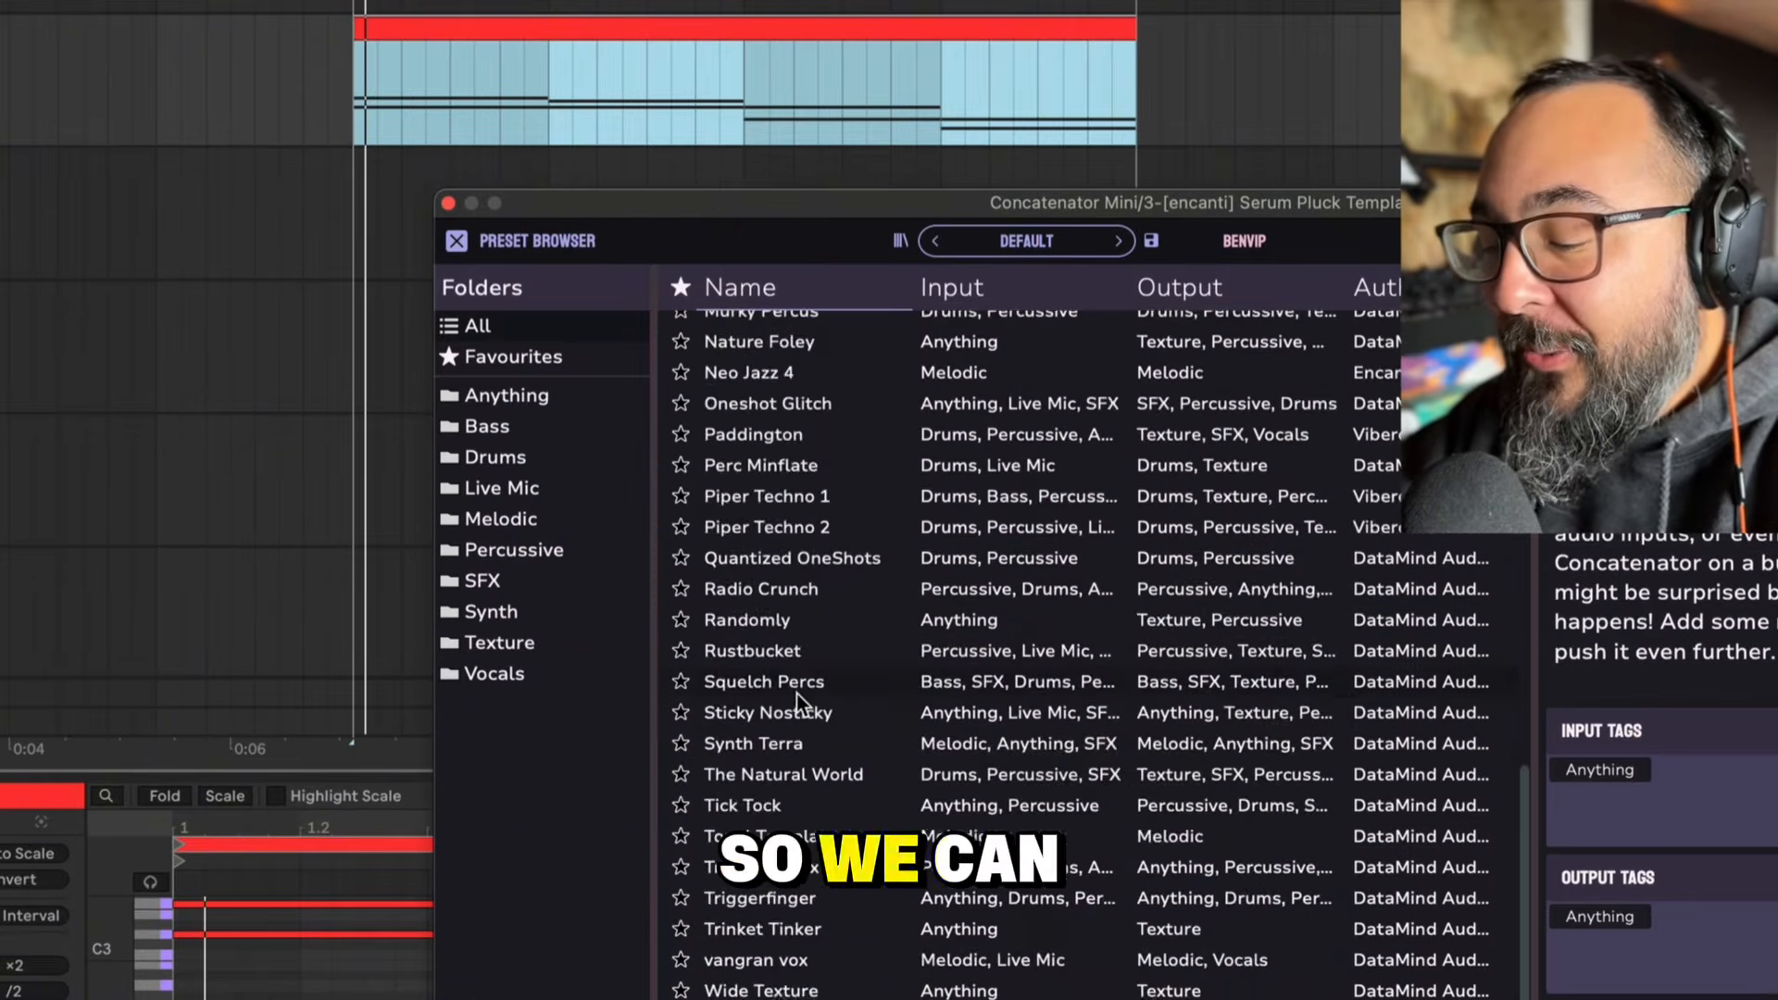
double_click(841, 963)
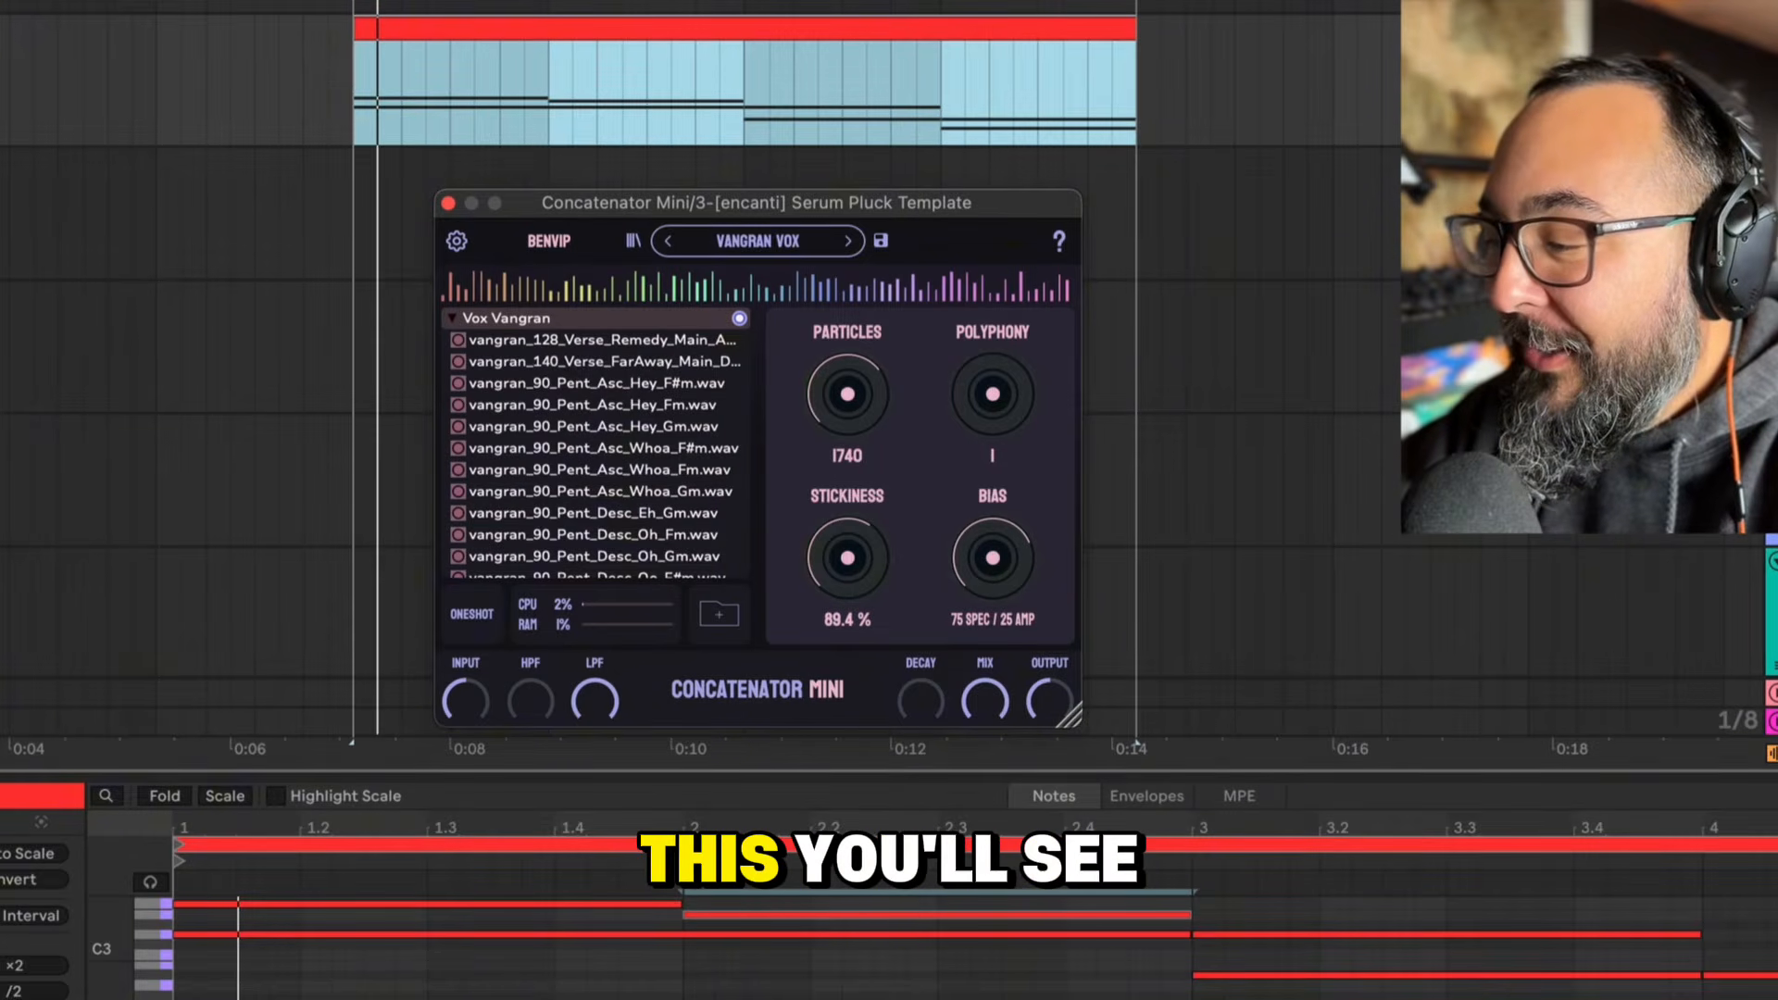
key(super+f)
key(space)
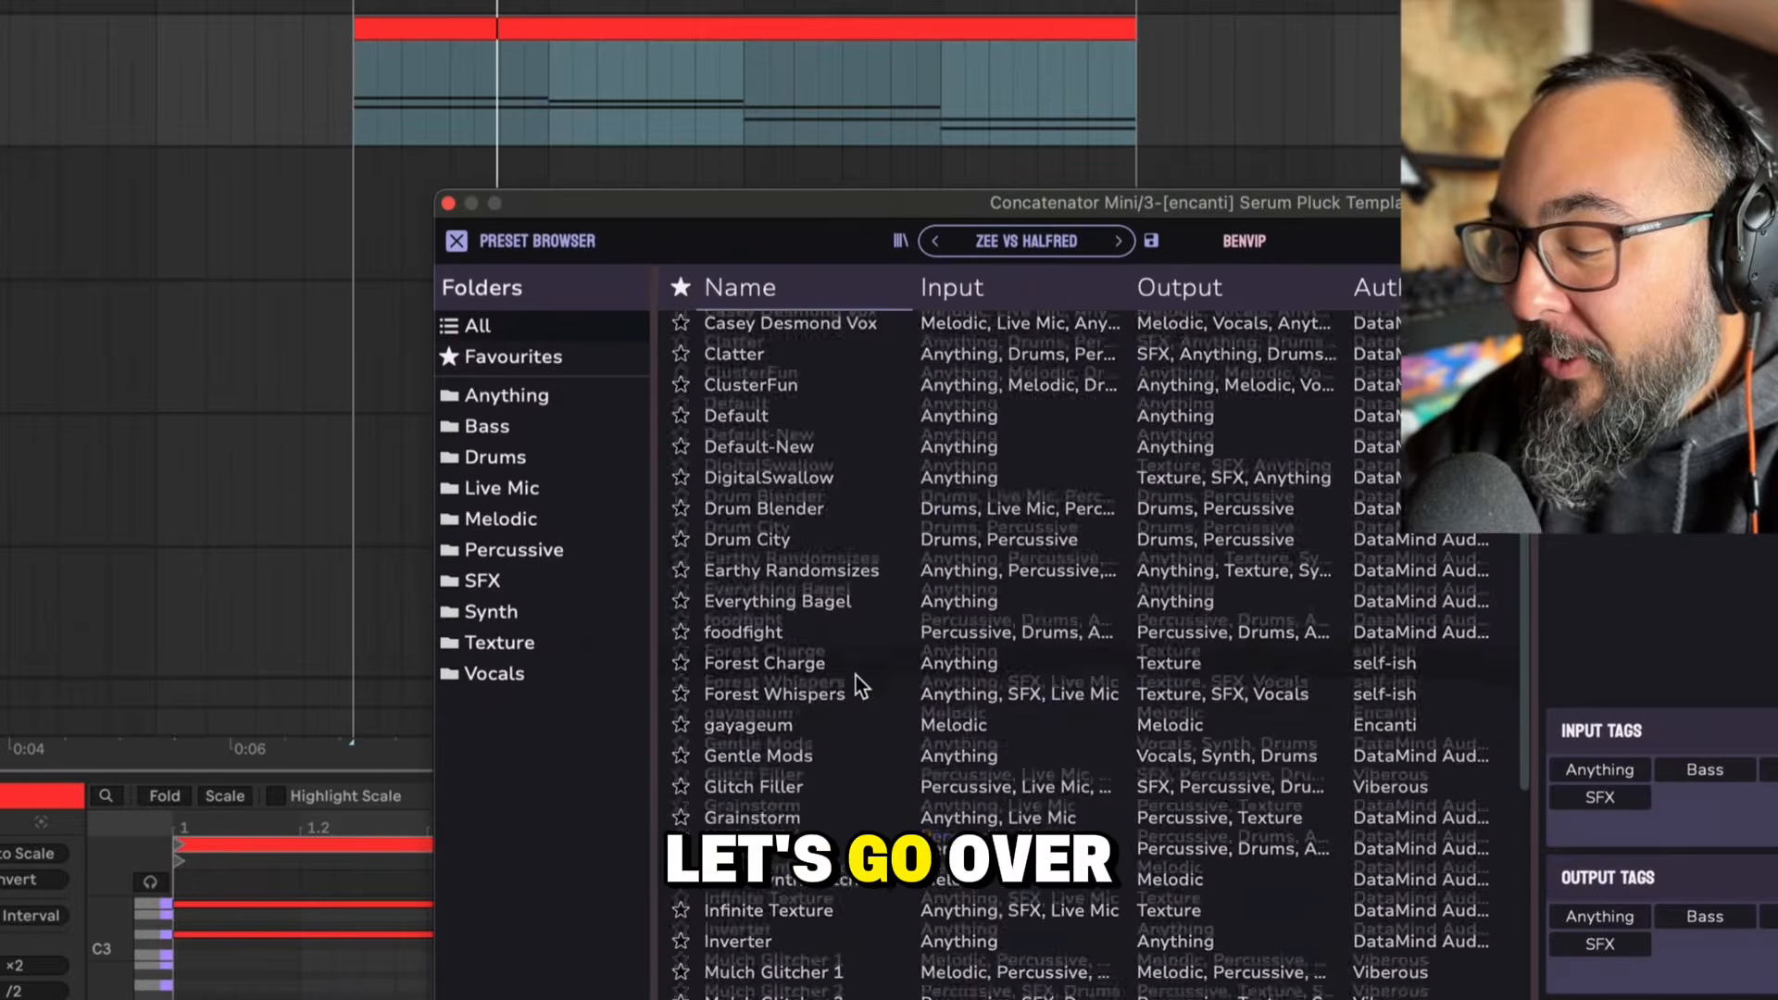
Step: Load the Nature Foley preset from the preset browser and show the track's device chain
scroll(856, 675, down, 5)
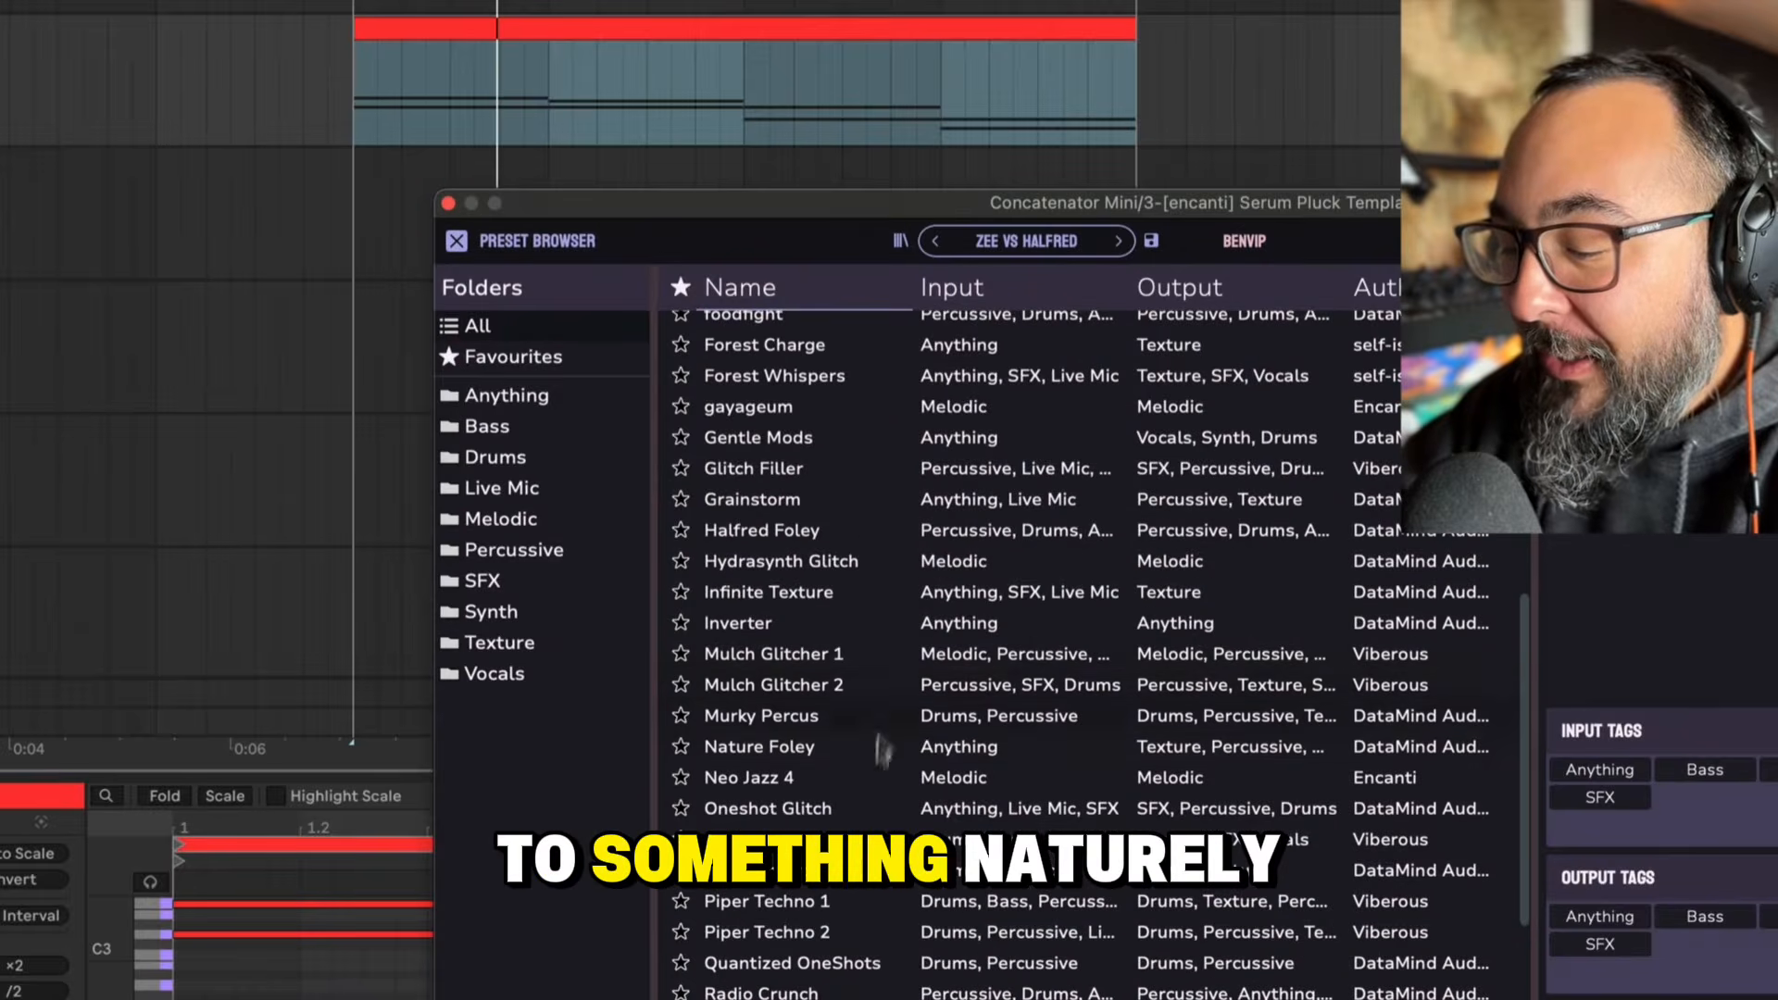
double_click(840, 748)
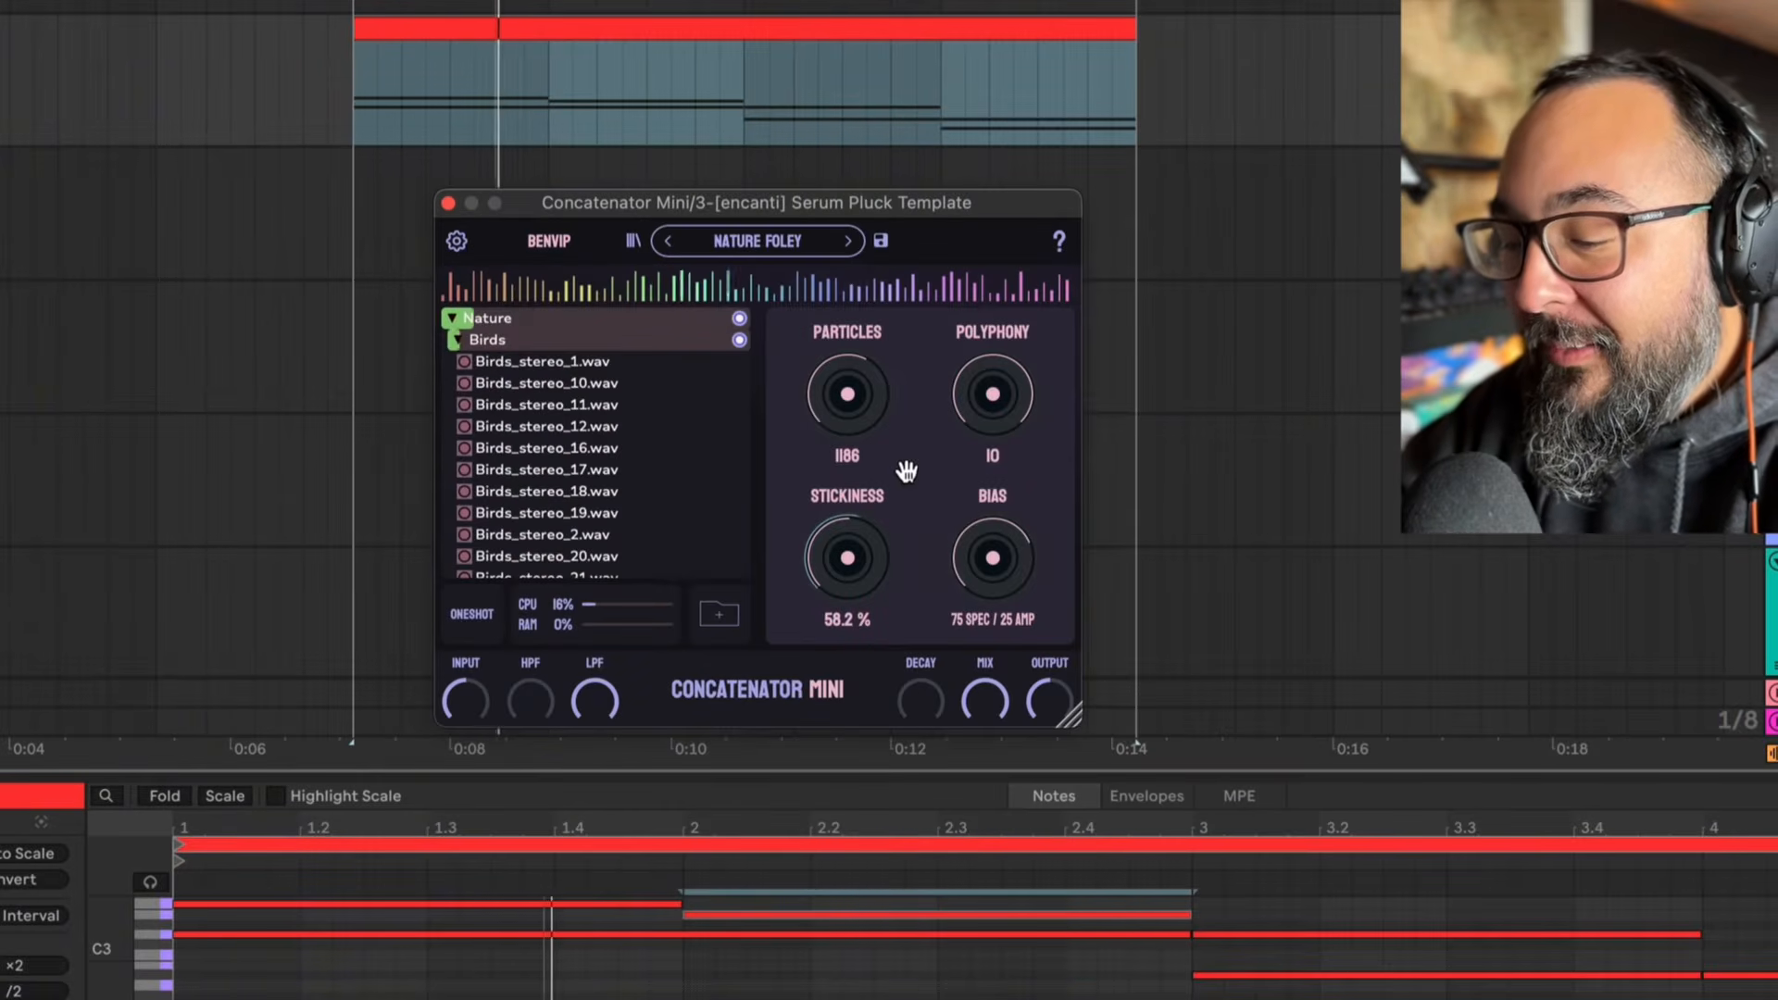
key(shift+Tab)
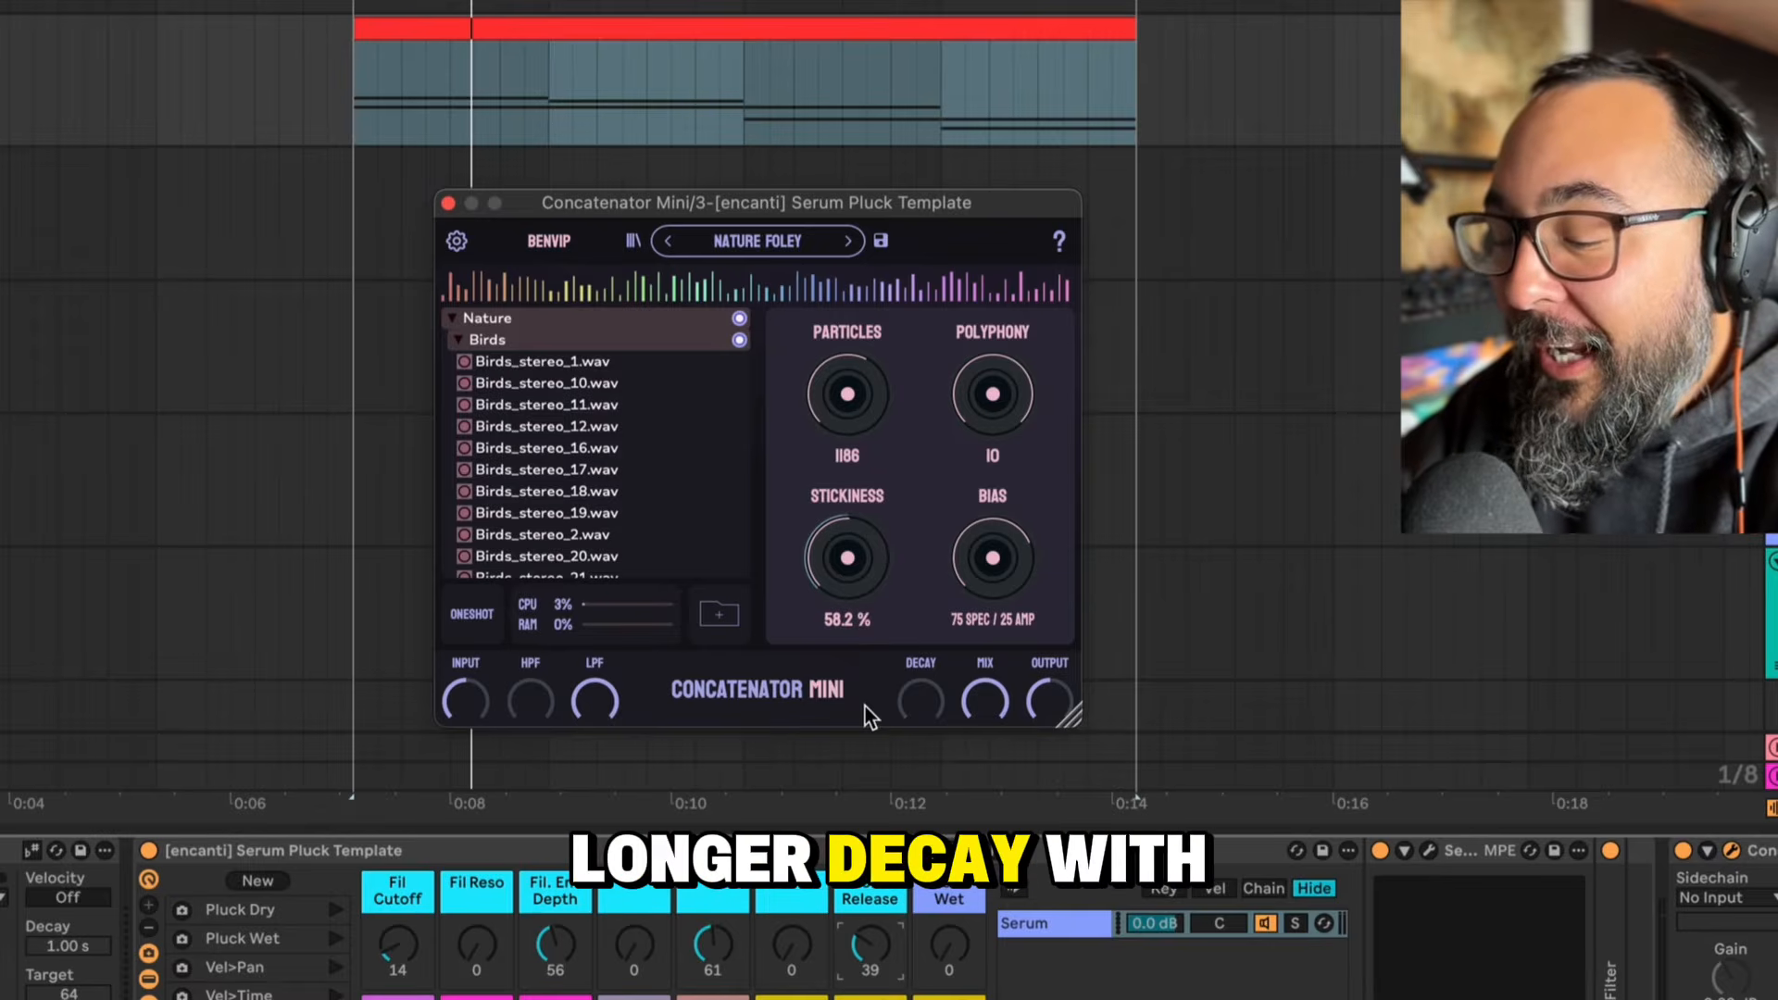
Step: Try out longer Decay times in Concatenator Mini and return Decay to 0.0 s
mouse_move(915, 707)
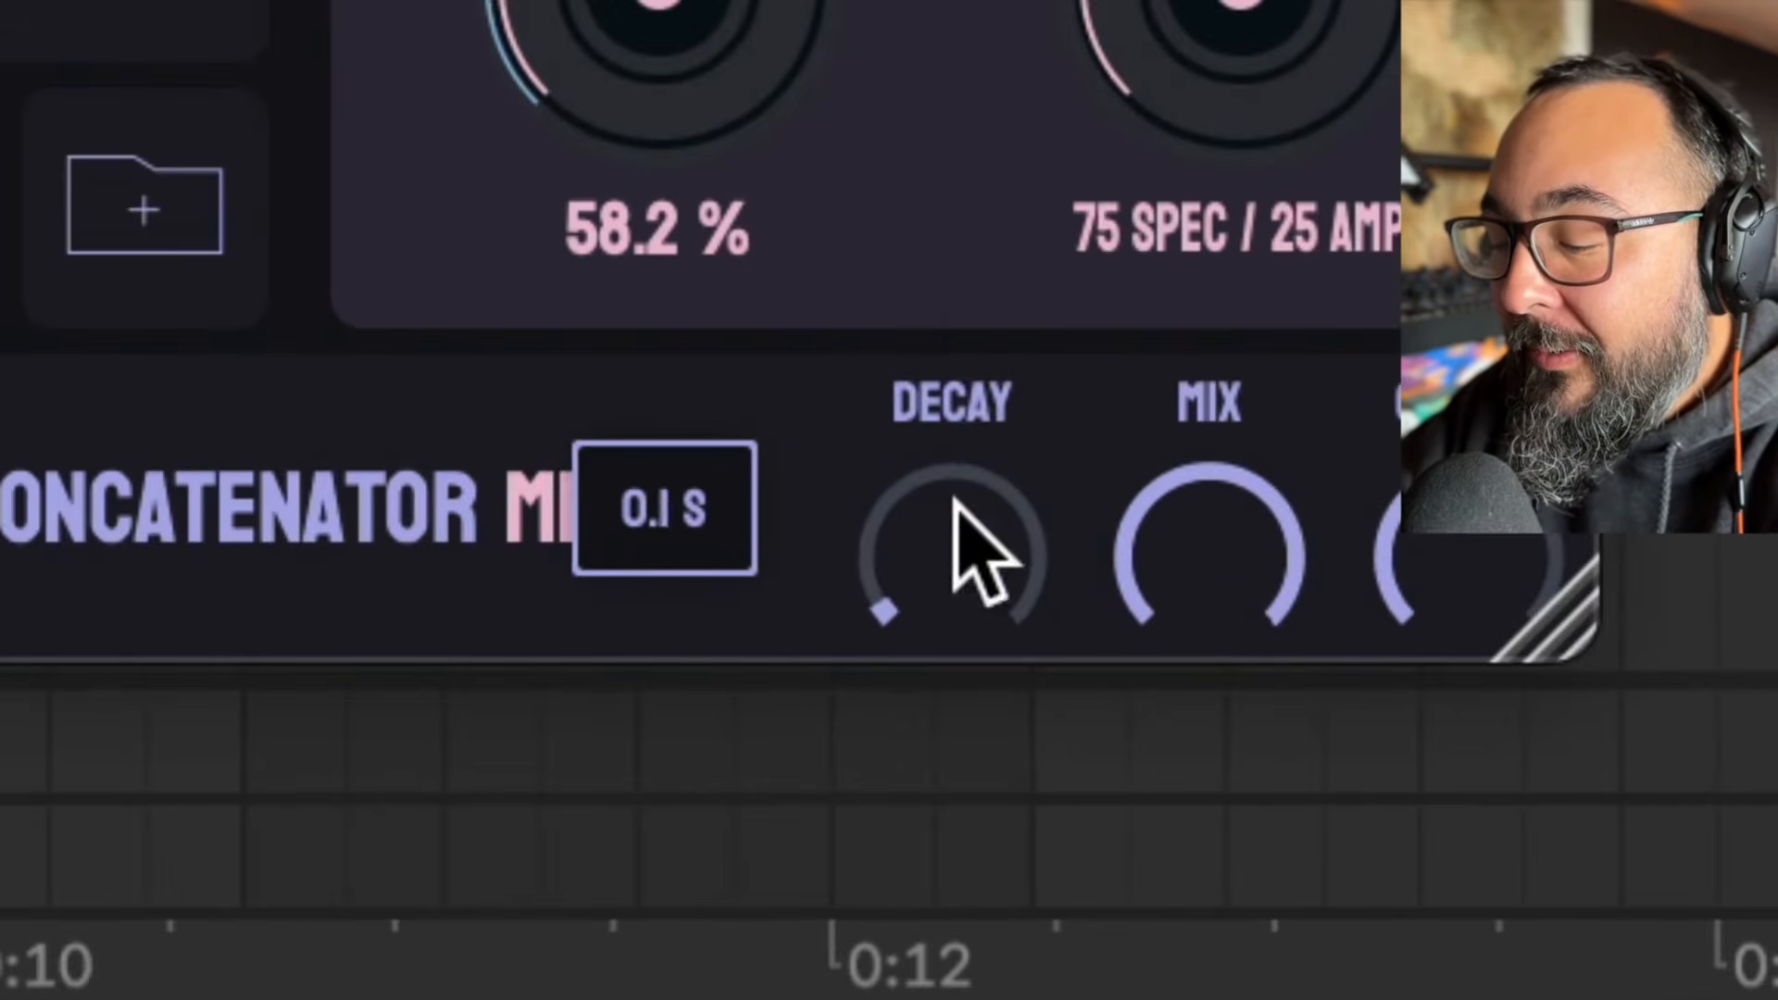
drag(956, 500, 853, 991)
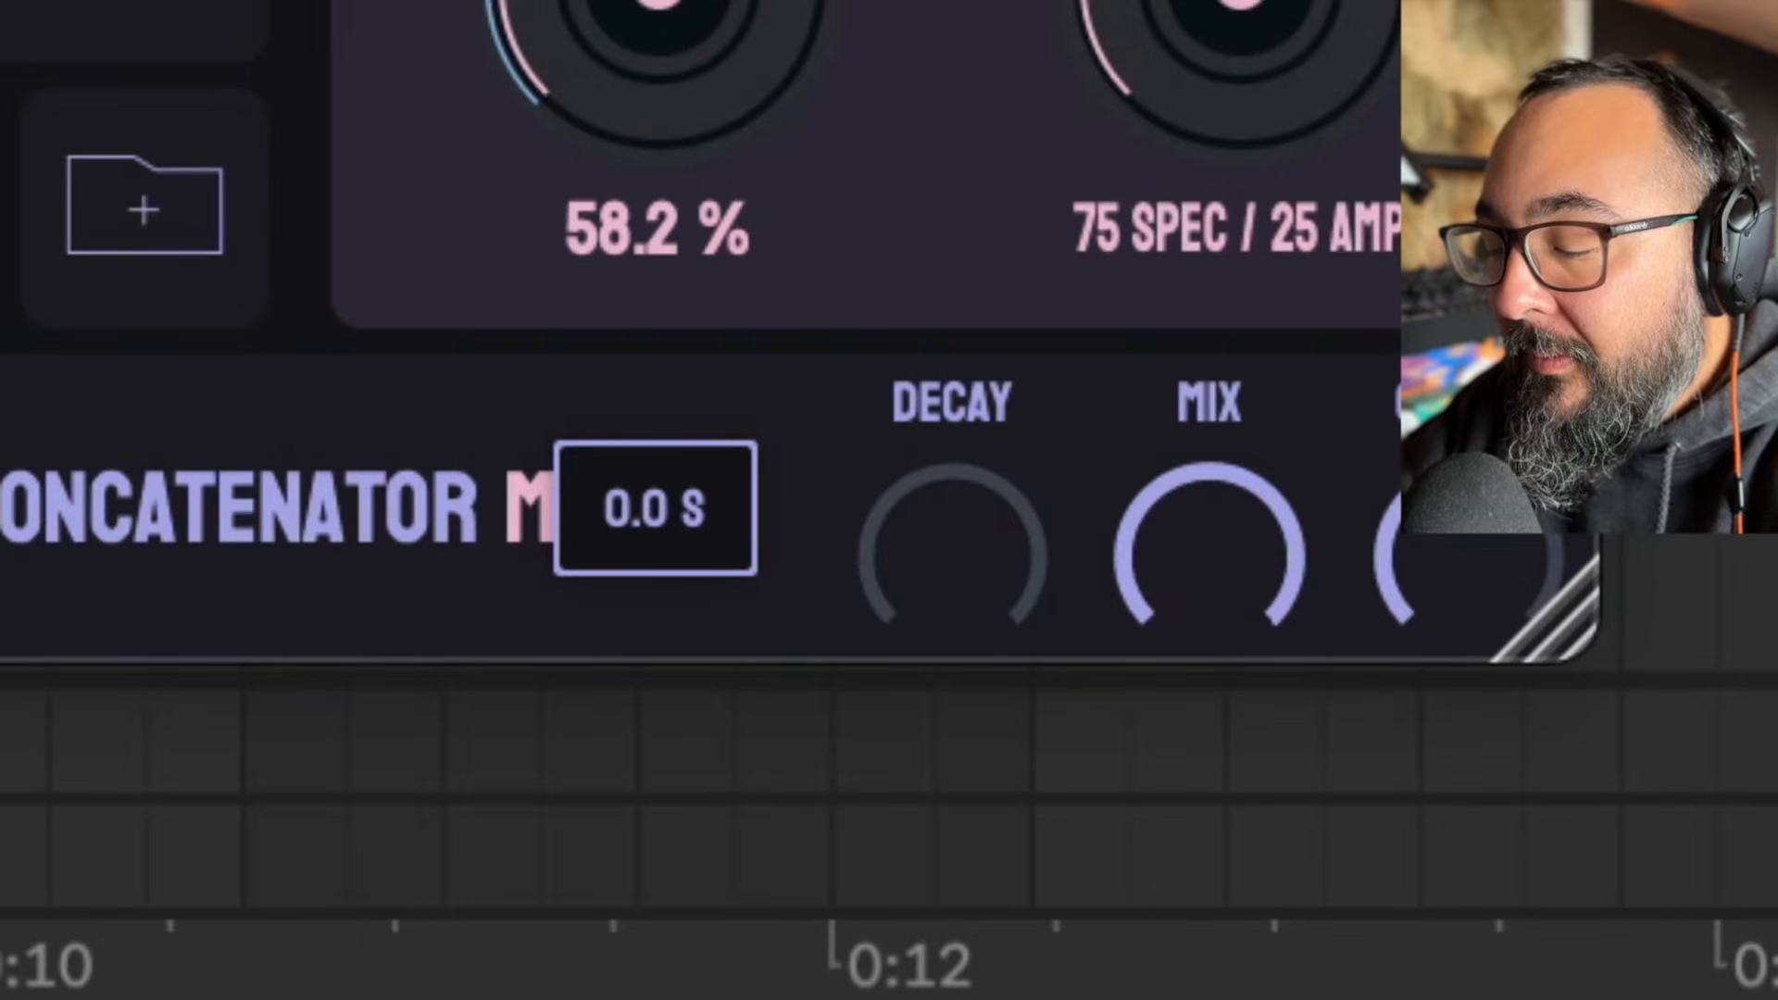
drag(852, 991, 648, 999)
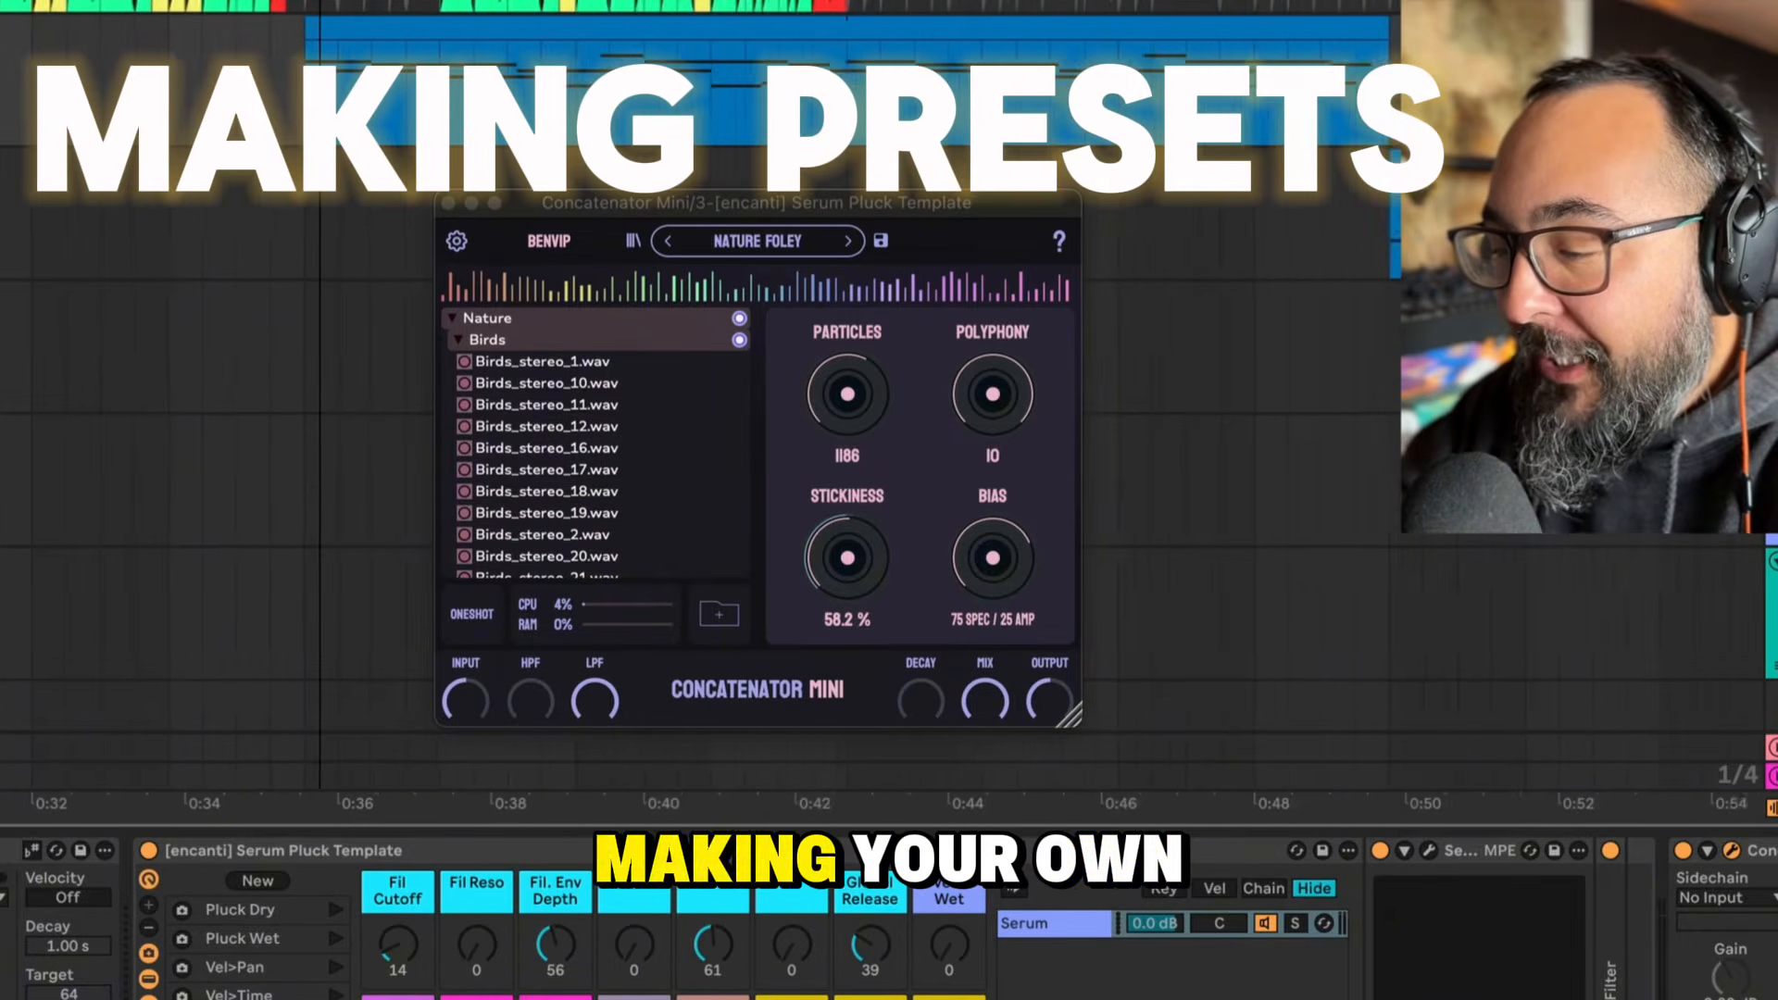
Step: Select the blue MIDI clip at bar 21 and set the Arpeggiator's rate to 1/8
click(336, 86)
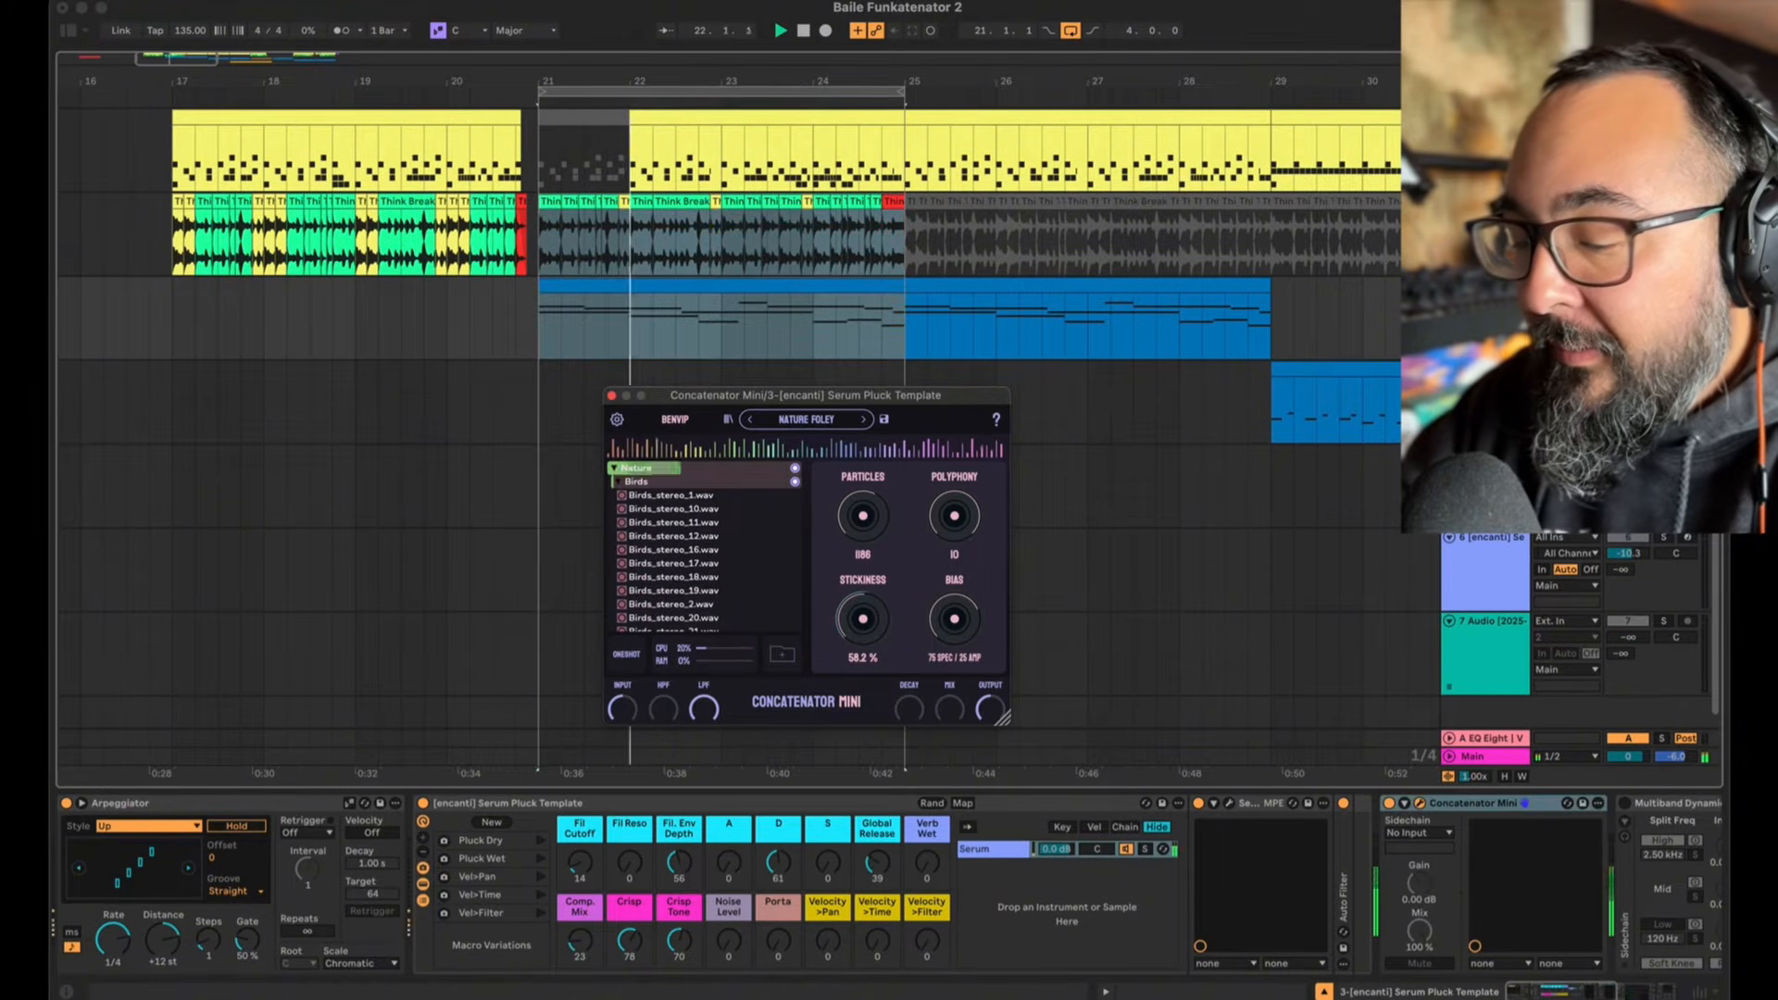
drag(125, 945, 125, 934)
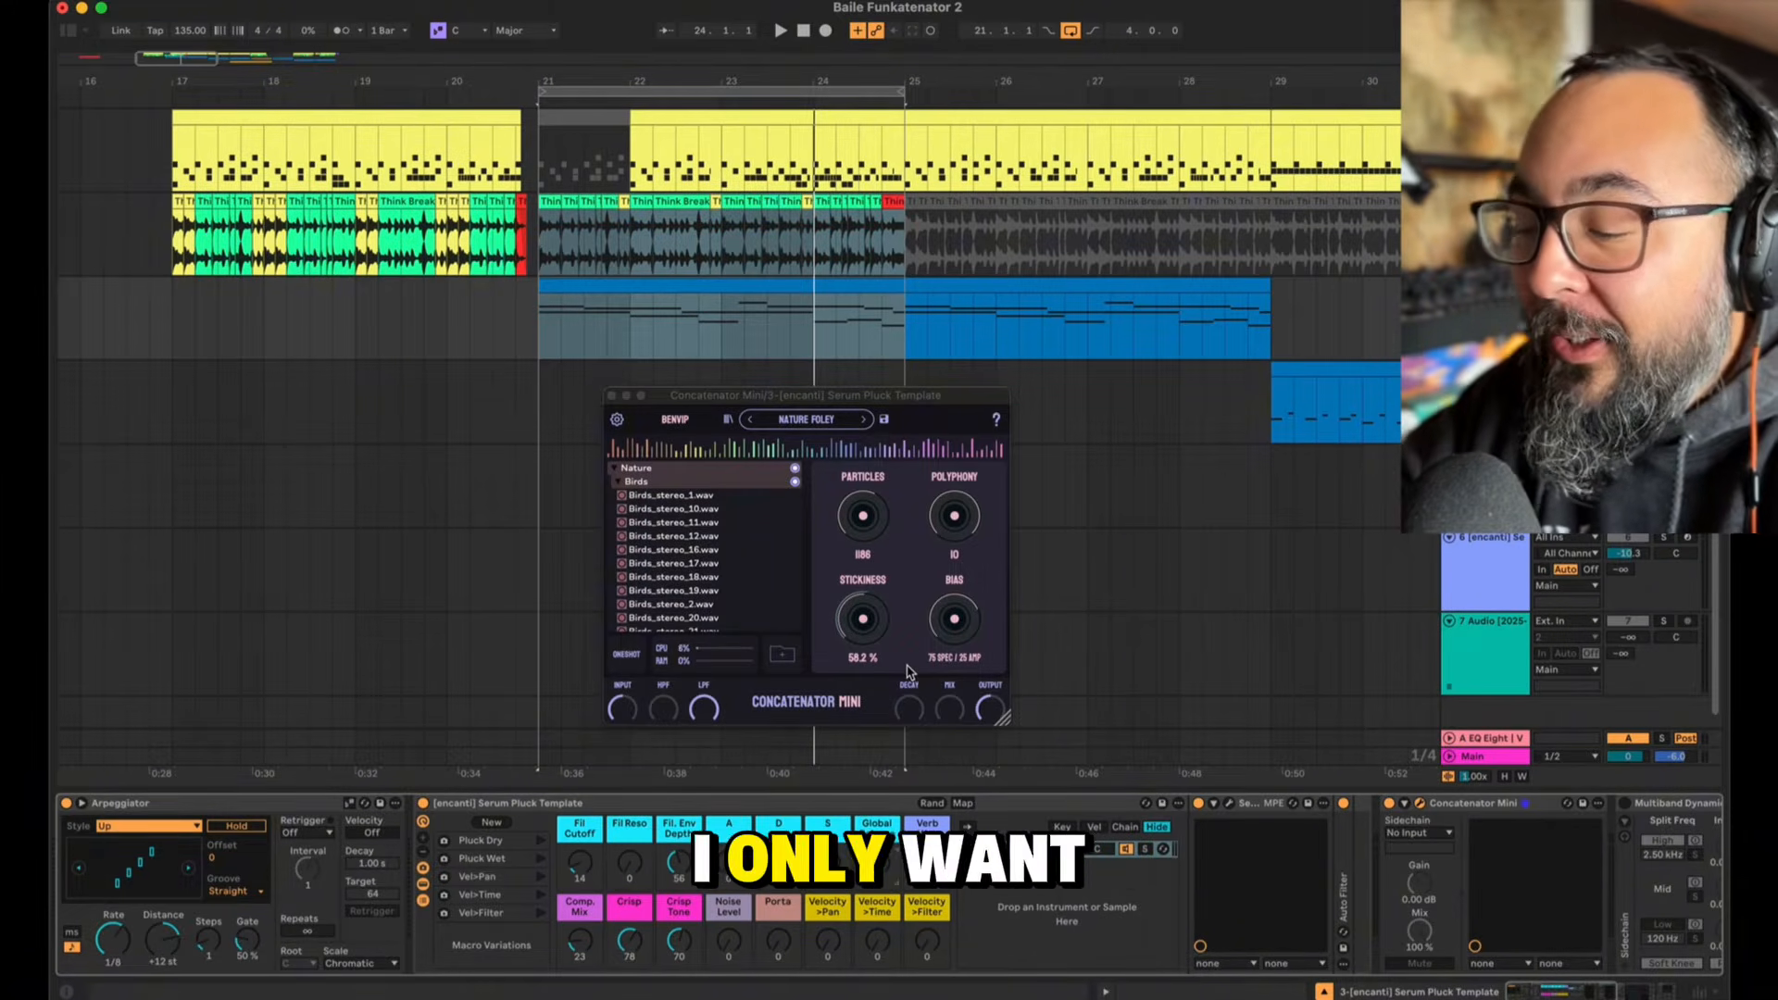
Step: Clear the entire sample corpus of the Nature Foley preset in Concatenator Mini
key(super+Tab)
key(super+Tab)
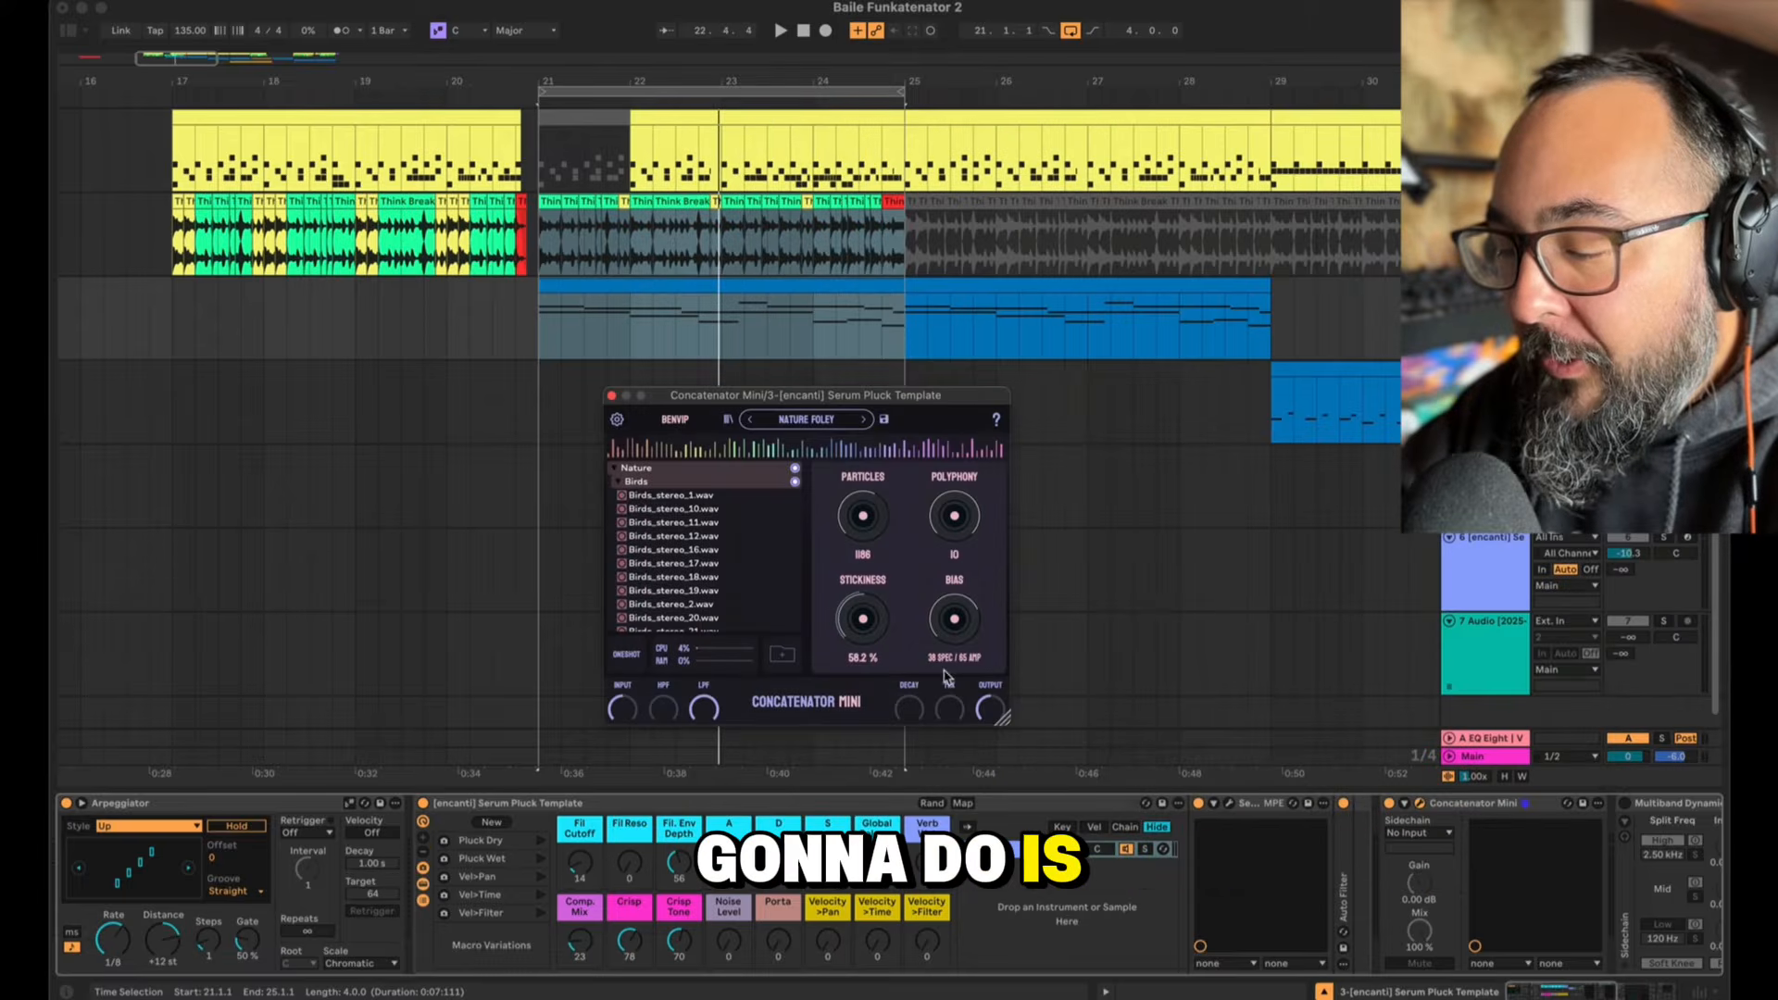
scroll(760, 580, down, 2)
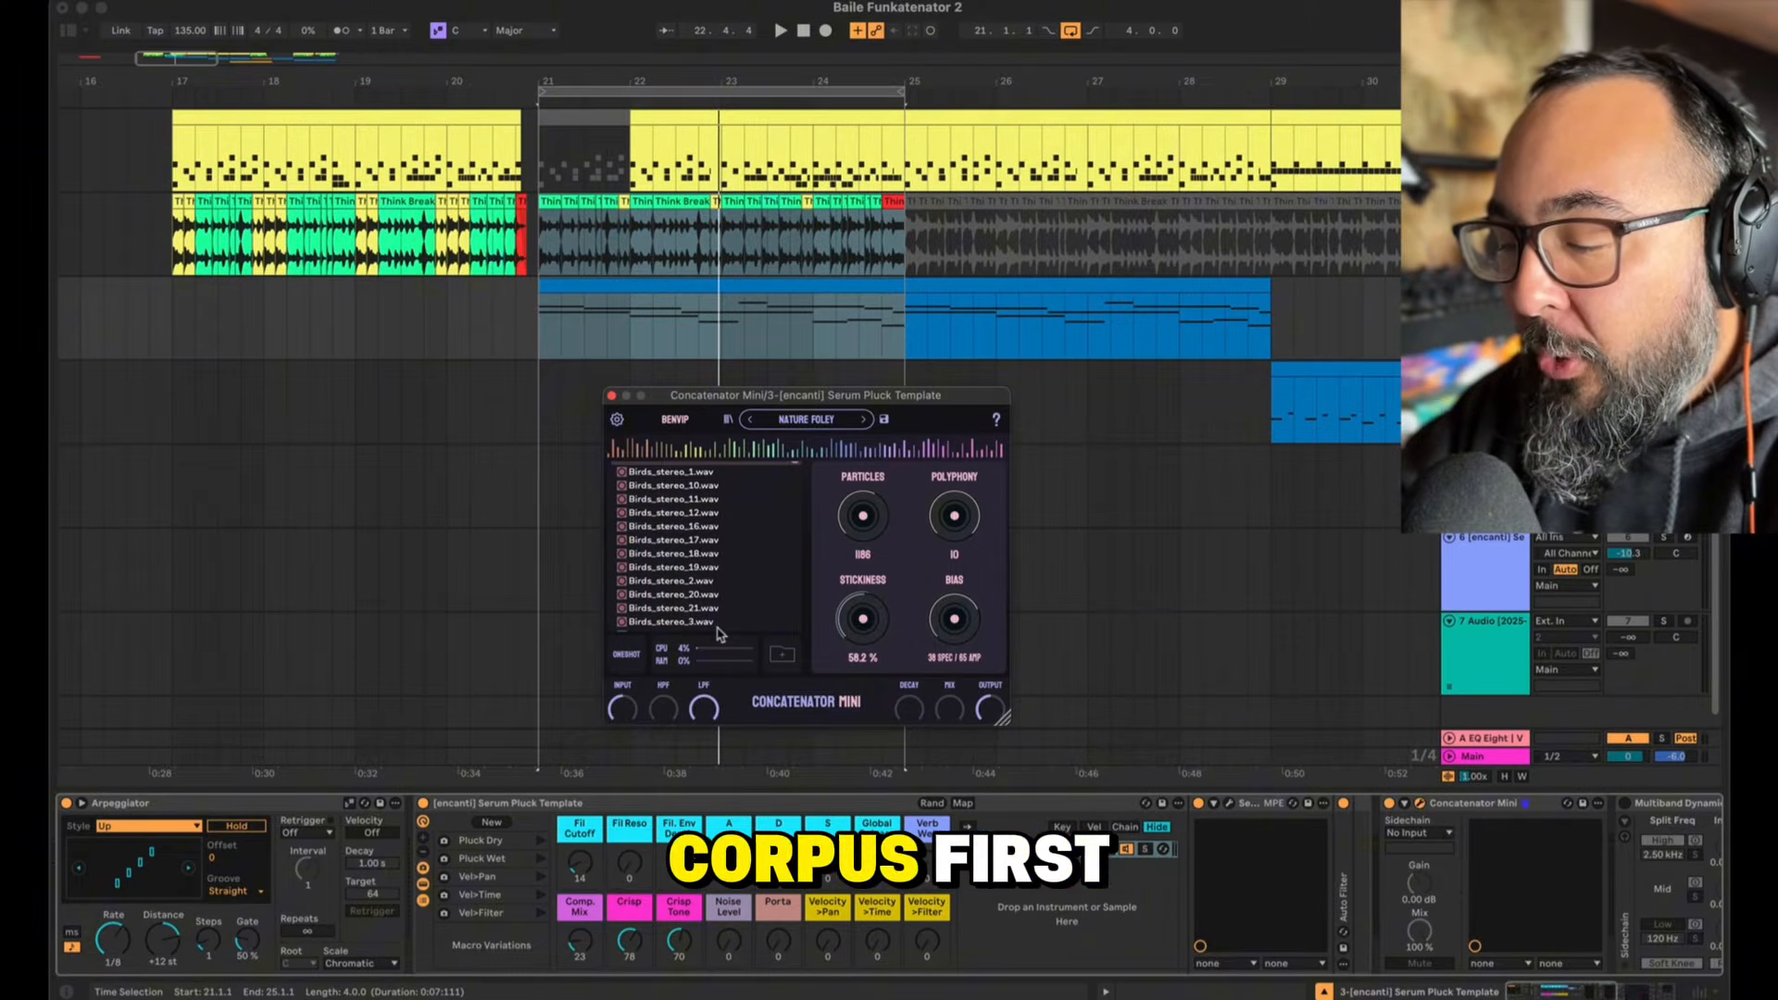
right_click(718, 622)
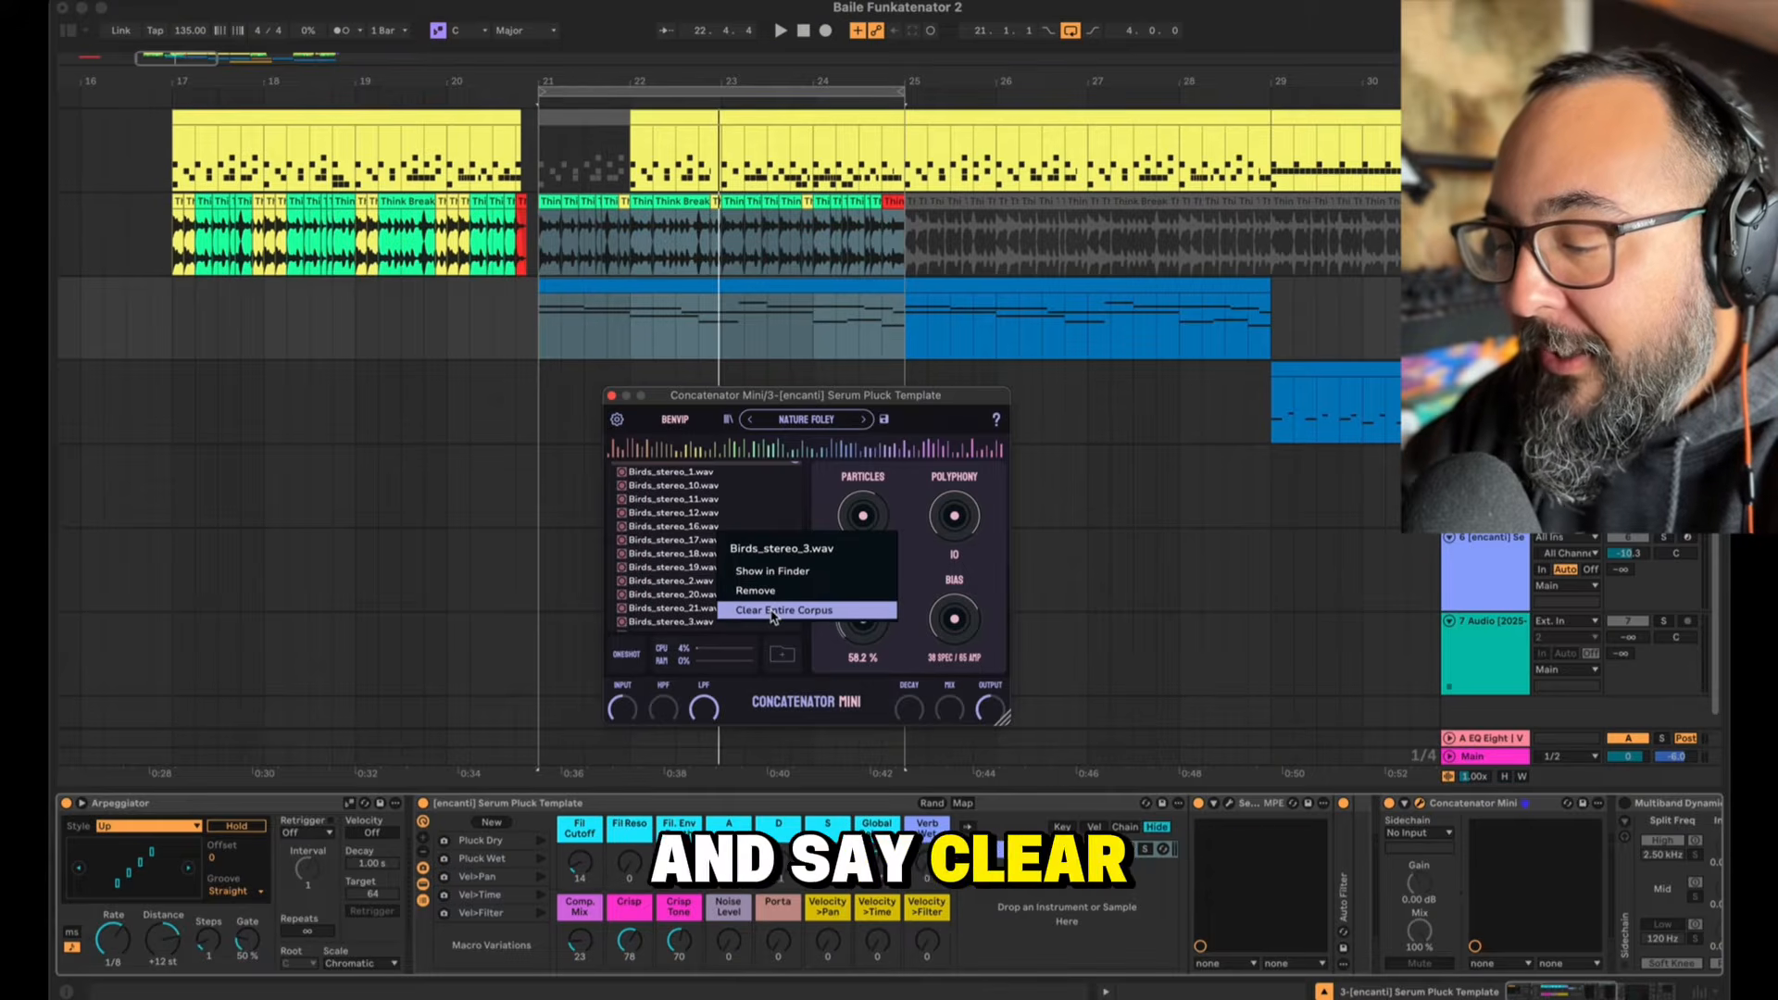
click(772, 610)
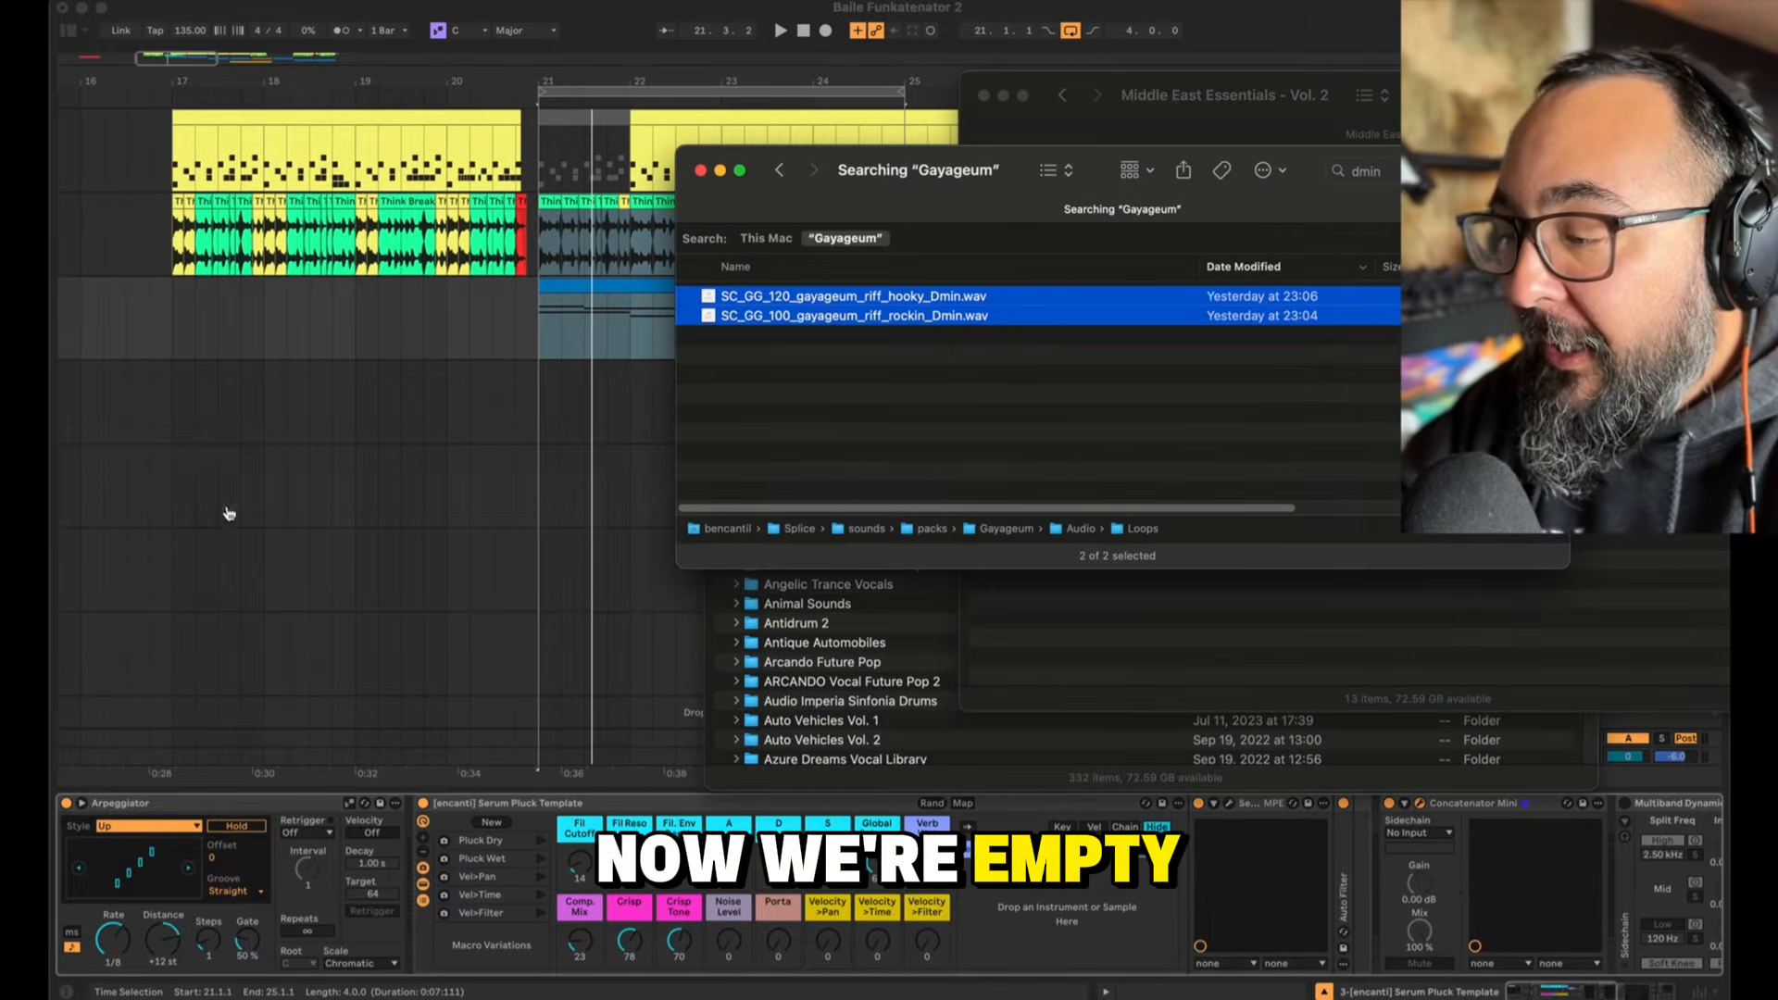
Step: Load the two Dmin riffs from the Gayageum folder into the corpus, and search that folder for "amin" and add all matching riffs
click(1383, 171)
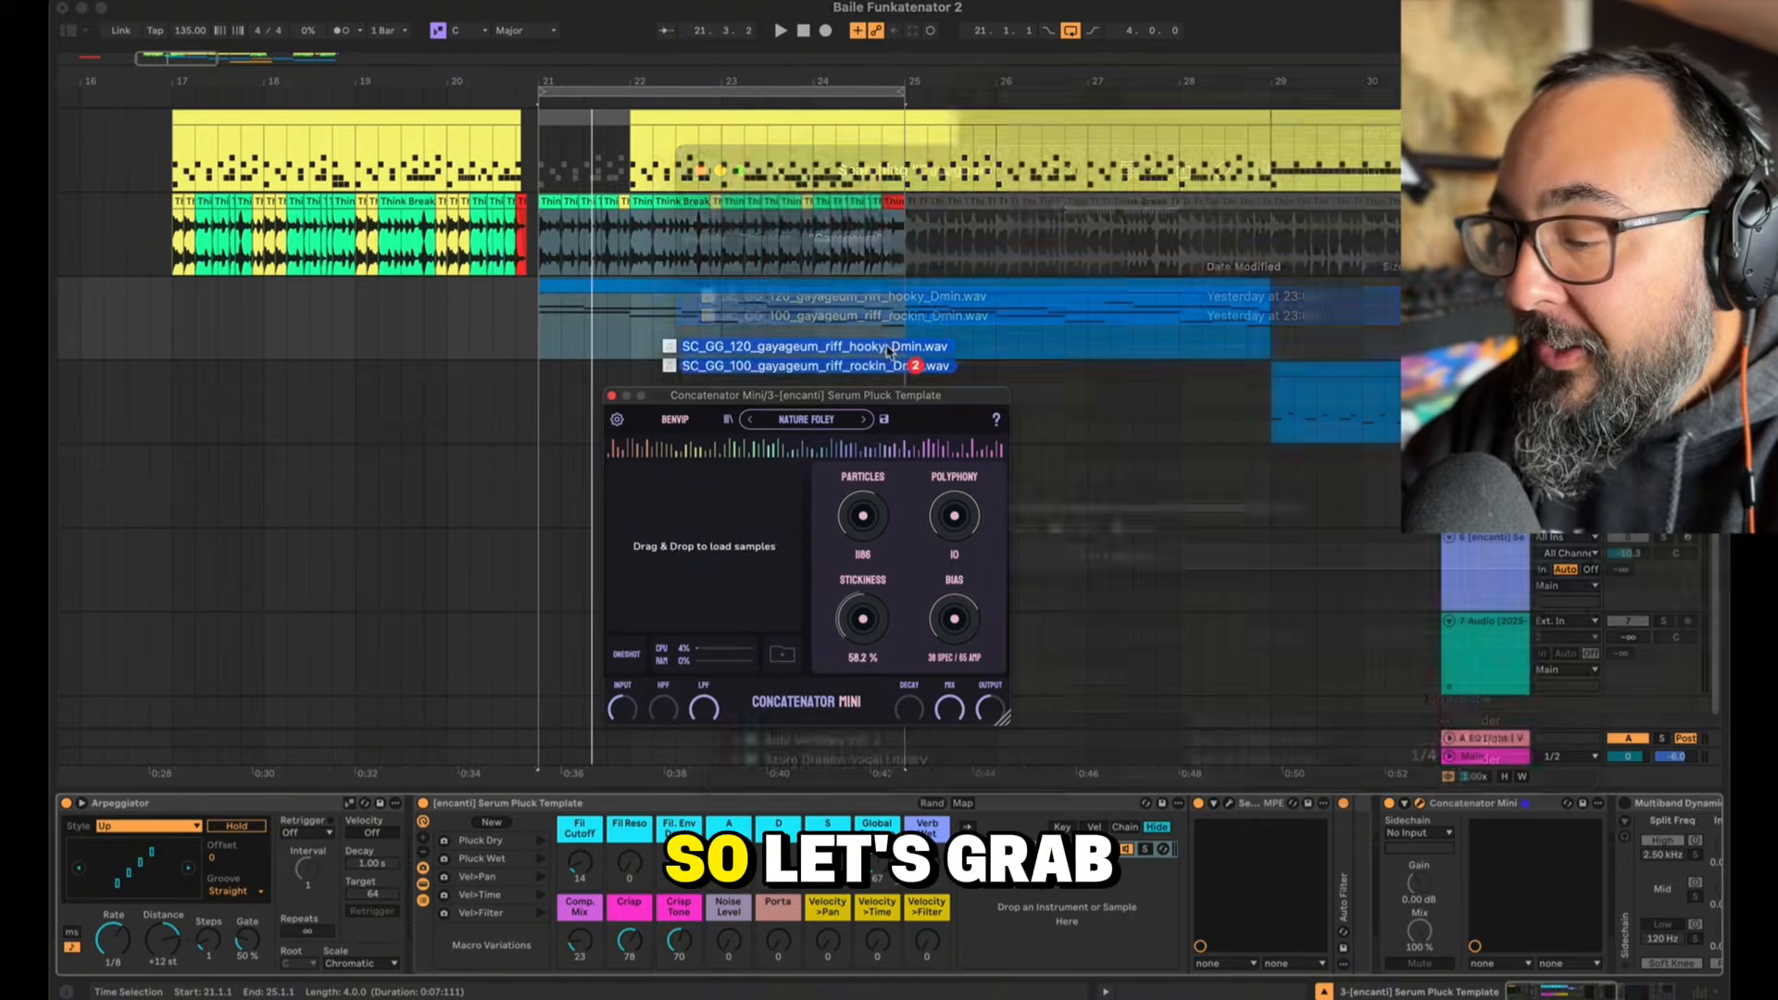
drag(862, 351, 726, 528)
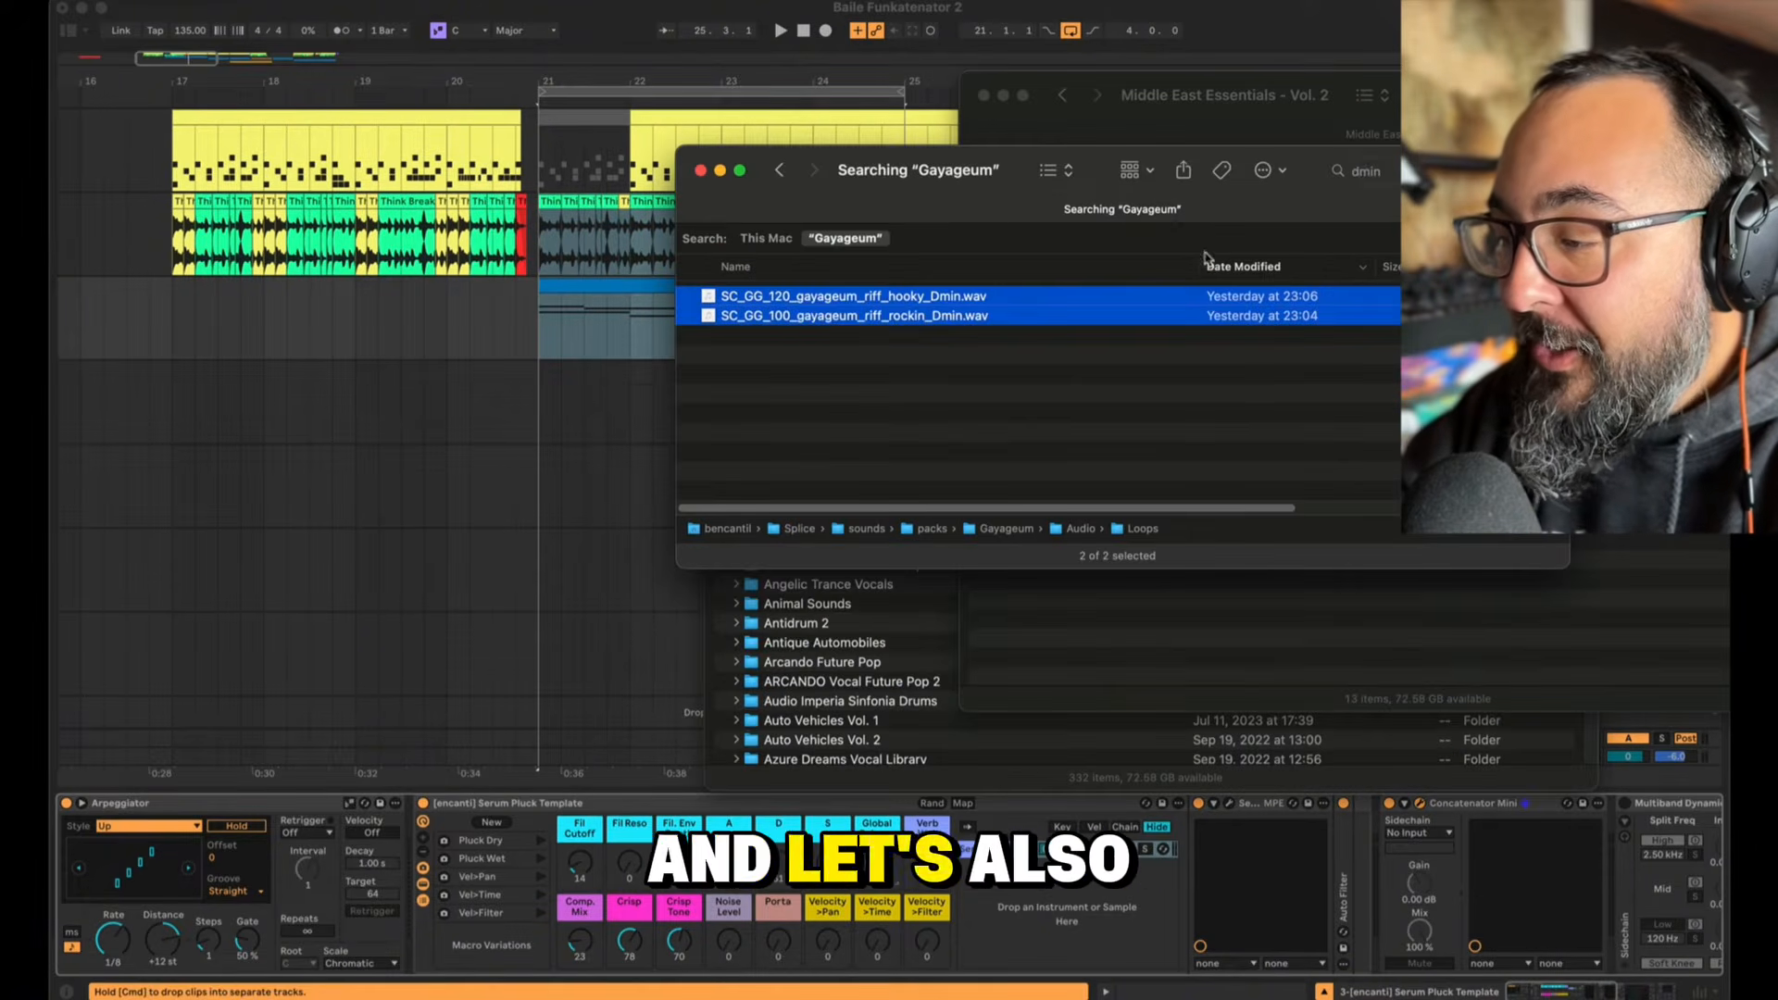
key(BackSpace)
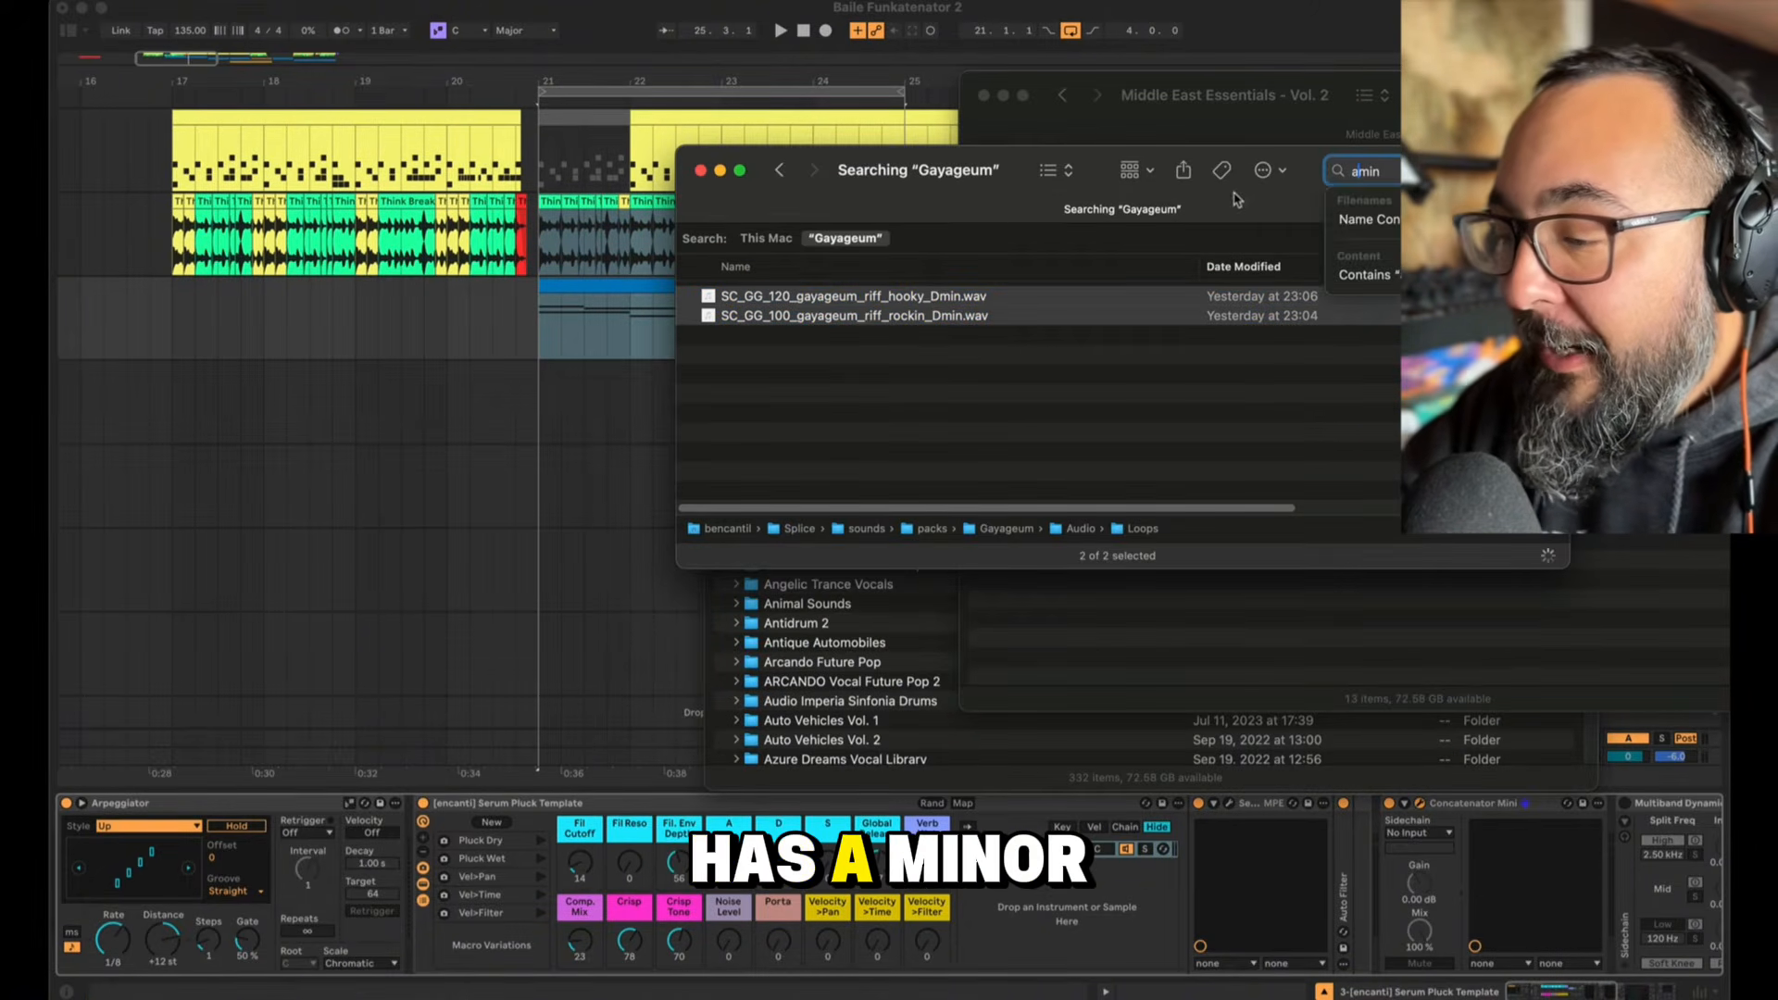
click(989, 297)
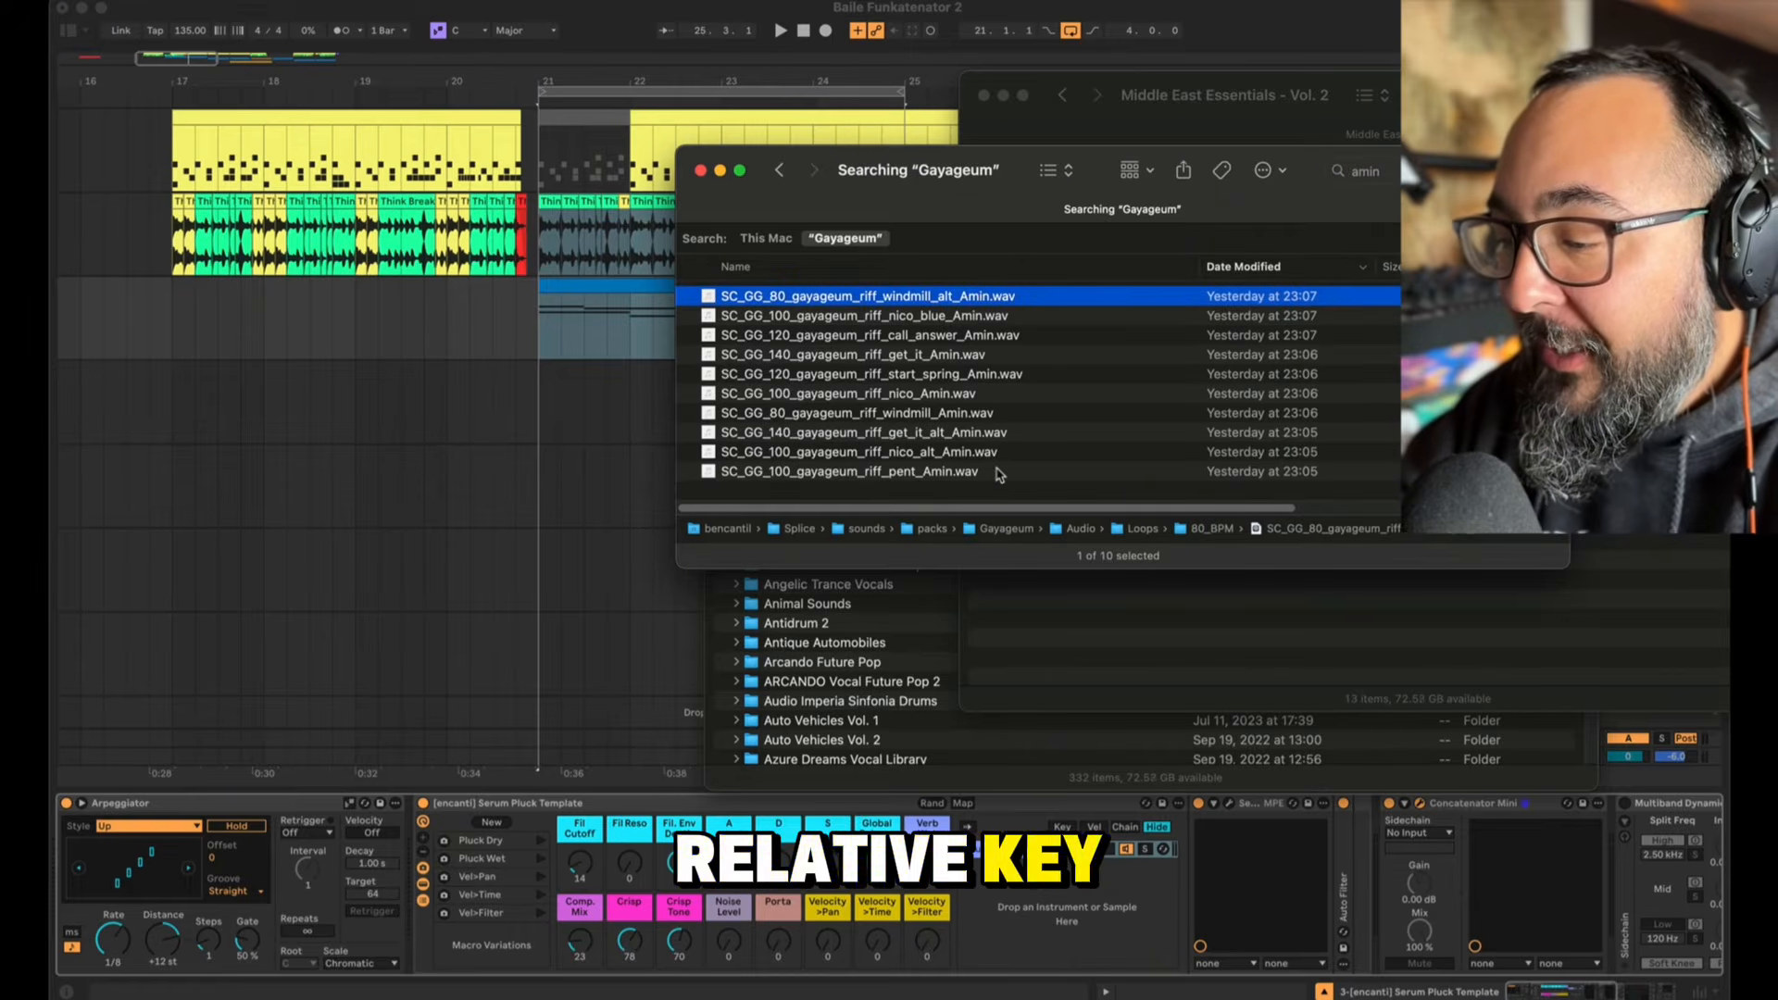
shift+click(1000, 472)
drag(997, 303, 723, 539)
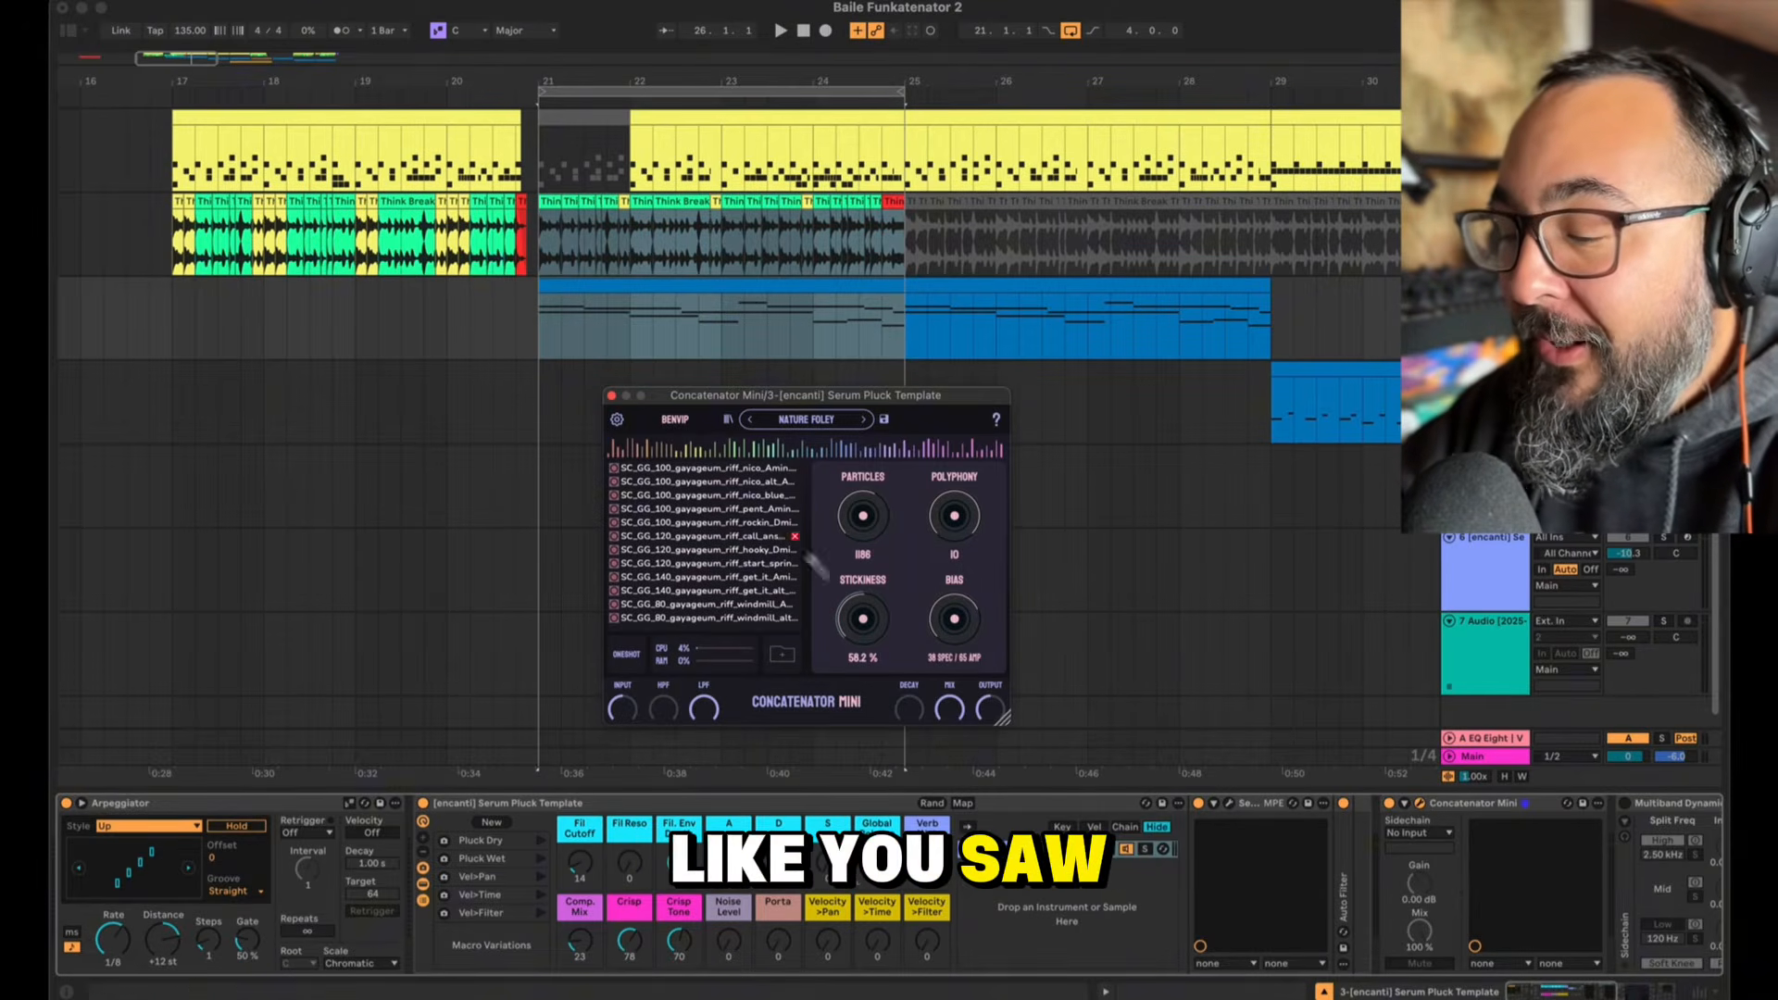
Step: Play the loop through the gayageum corpus and raise Stickiness to 98.4%
key(space)
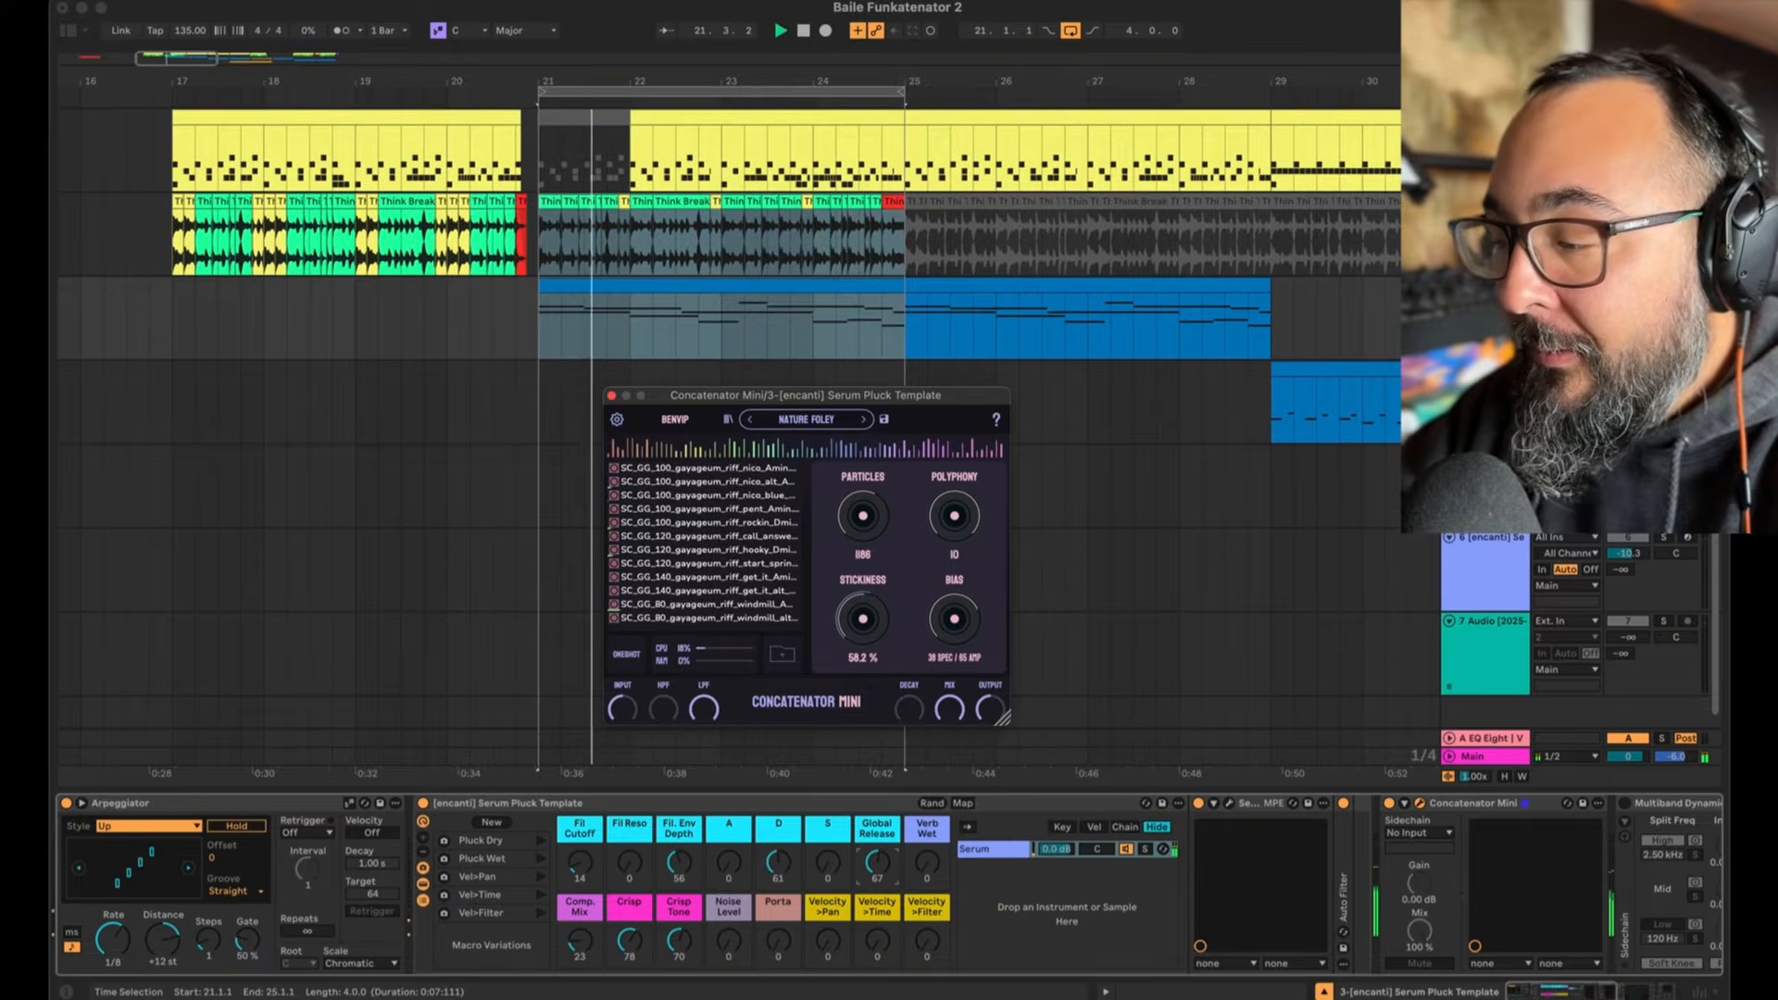
click(1628, 301)
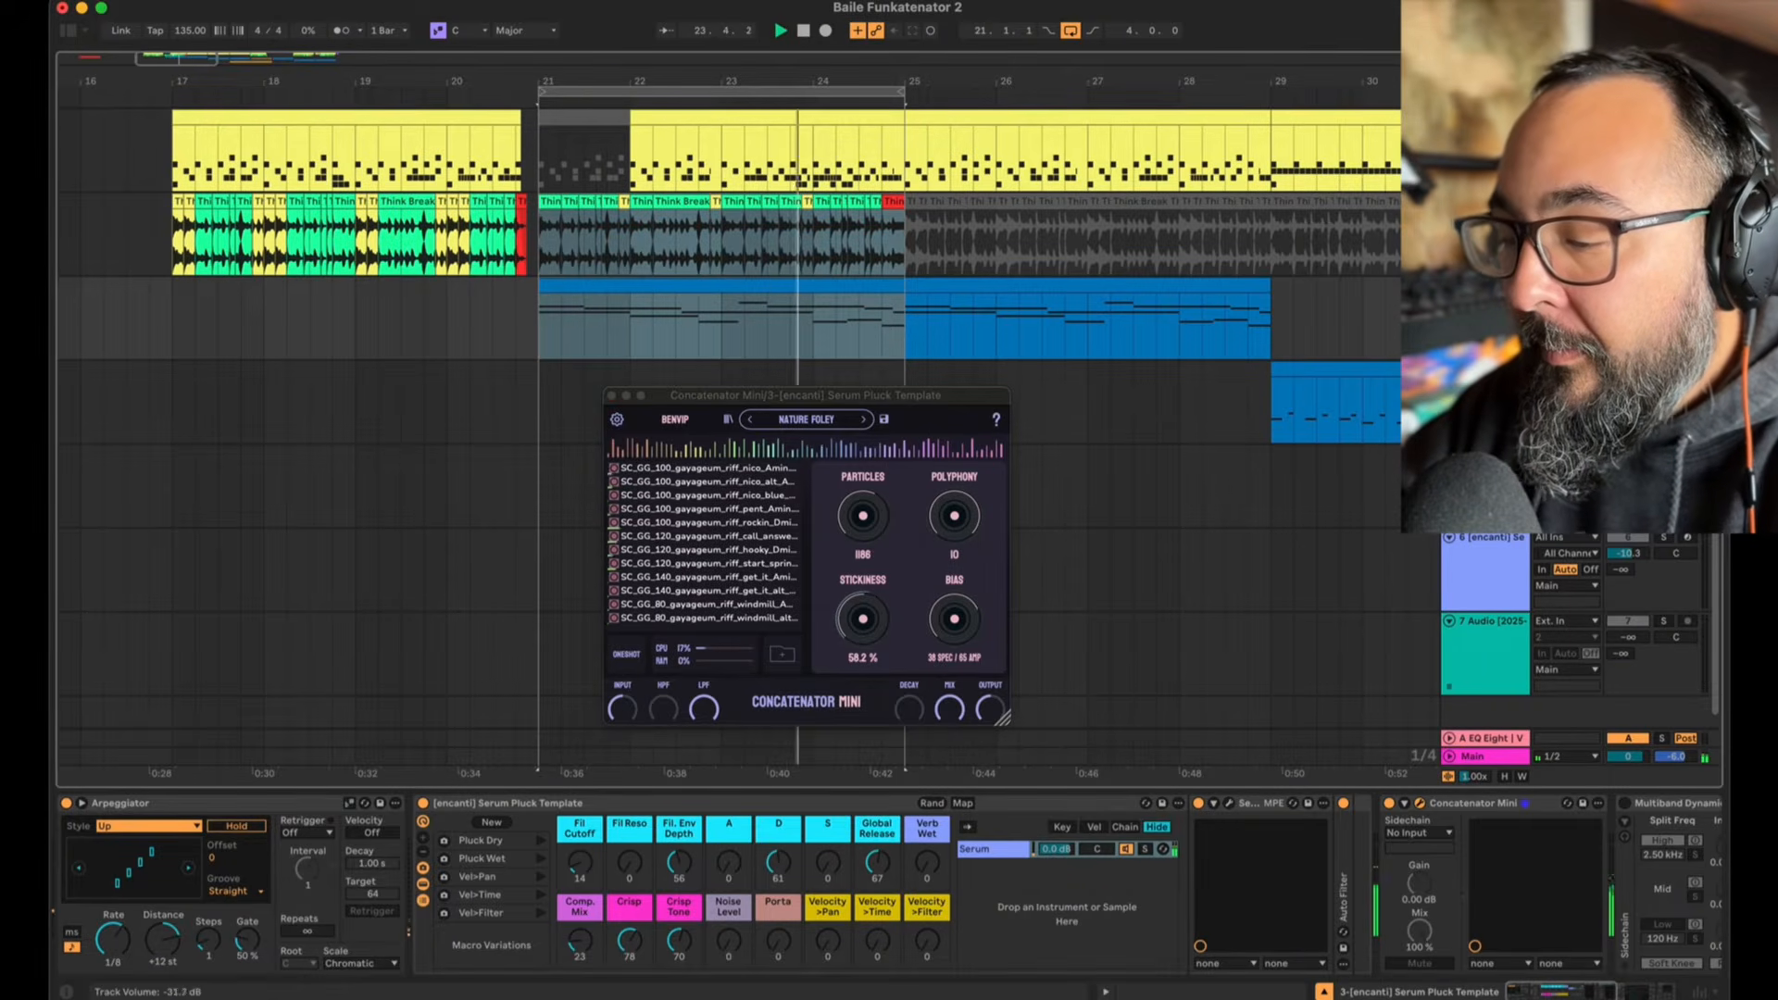
drag(873, 629, 874, 621)
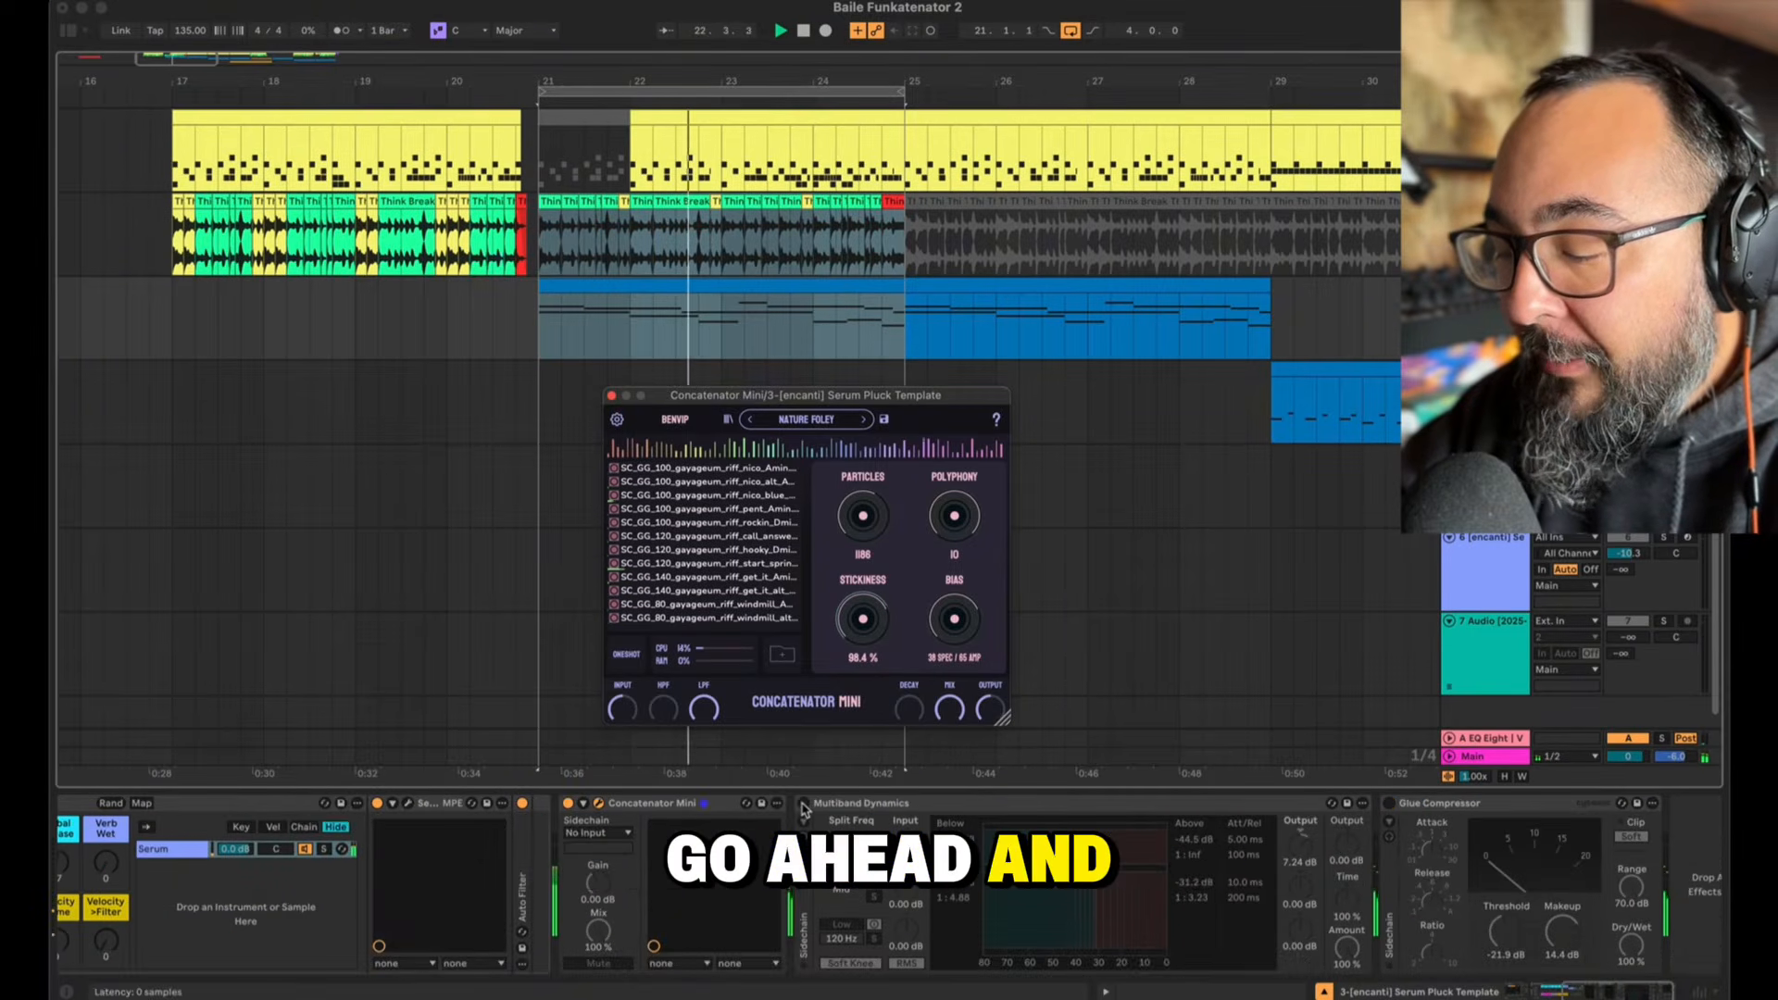
Step: Turn on Multiband Dynamics and Glue Compressor after Concatenator Mini and lower the pluck track's volume
click(803, 803)
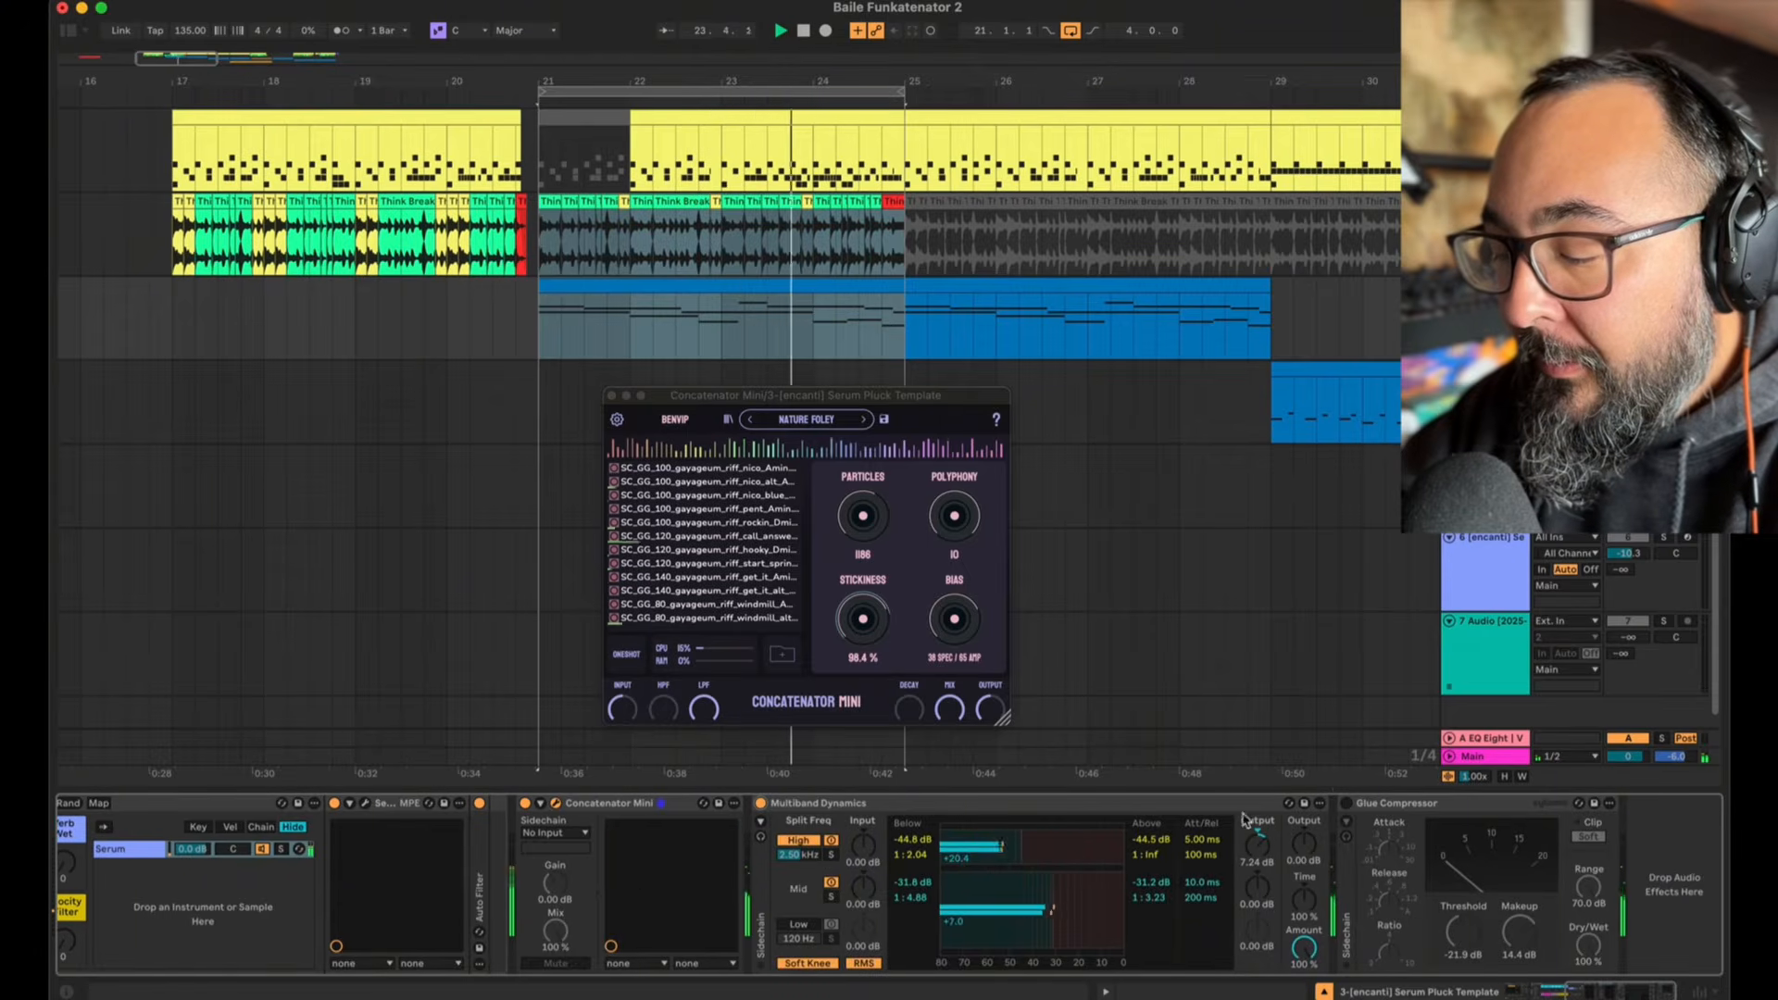
click(1347, 805)
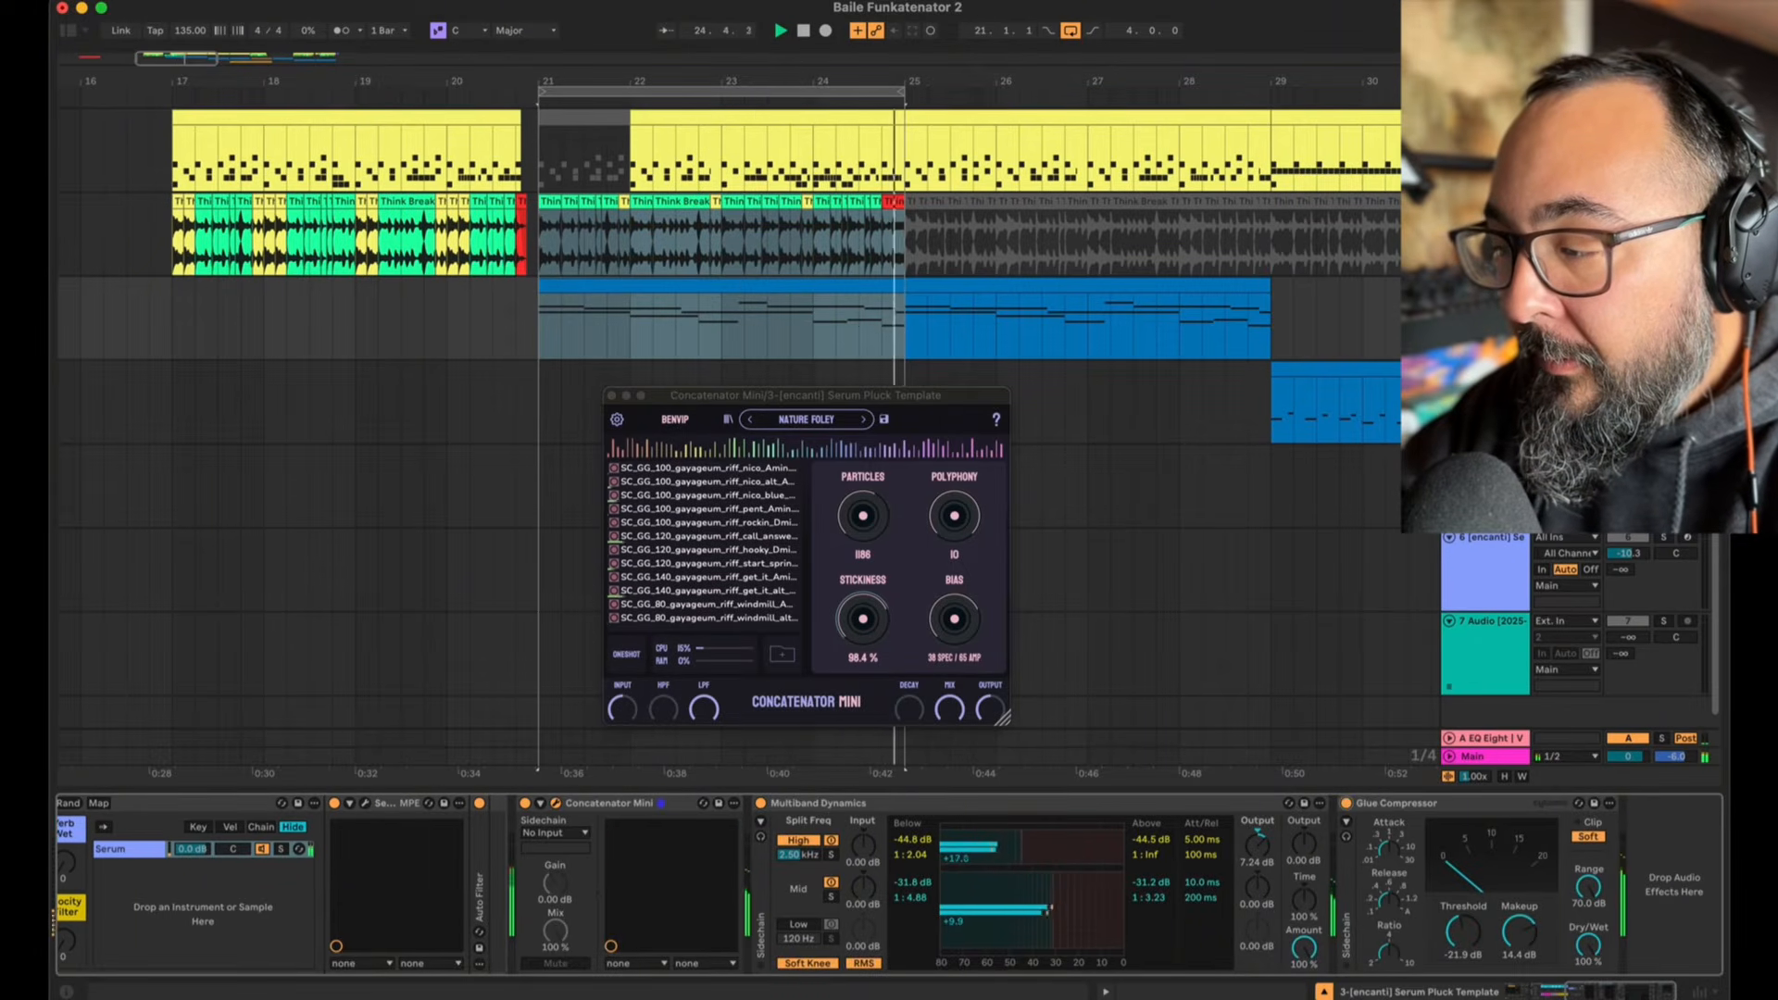
drag(1627, 301, 1627, 315)
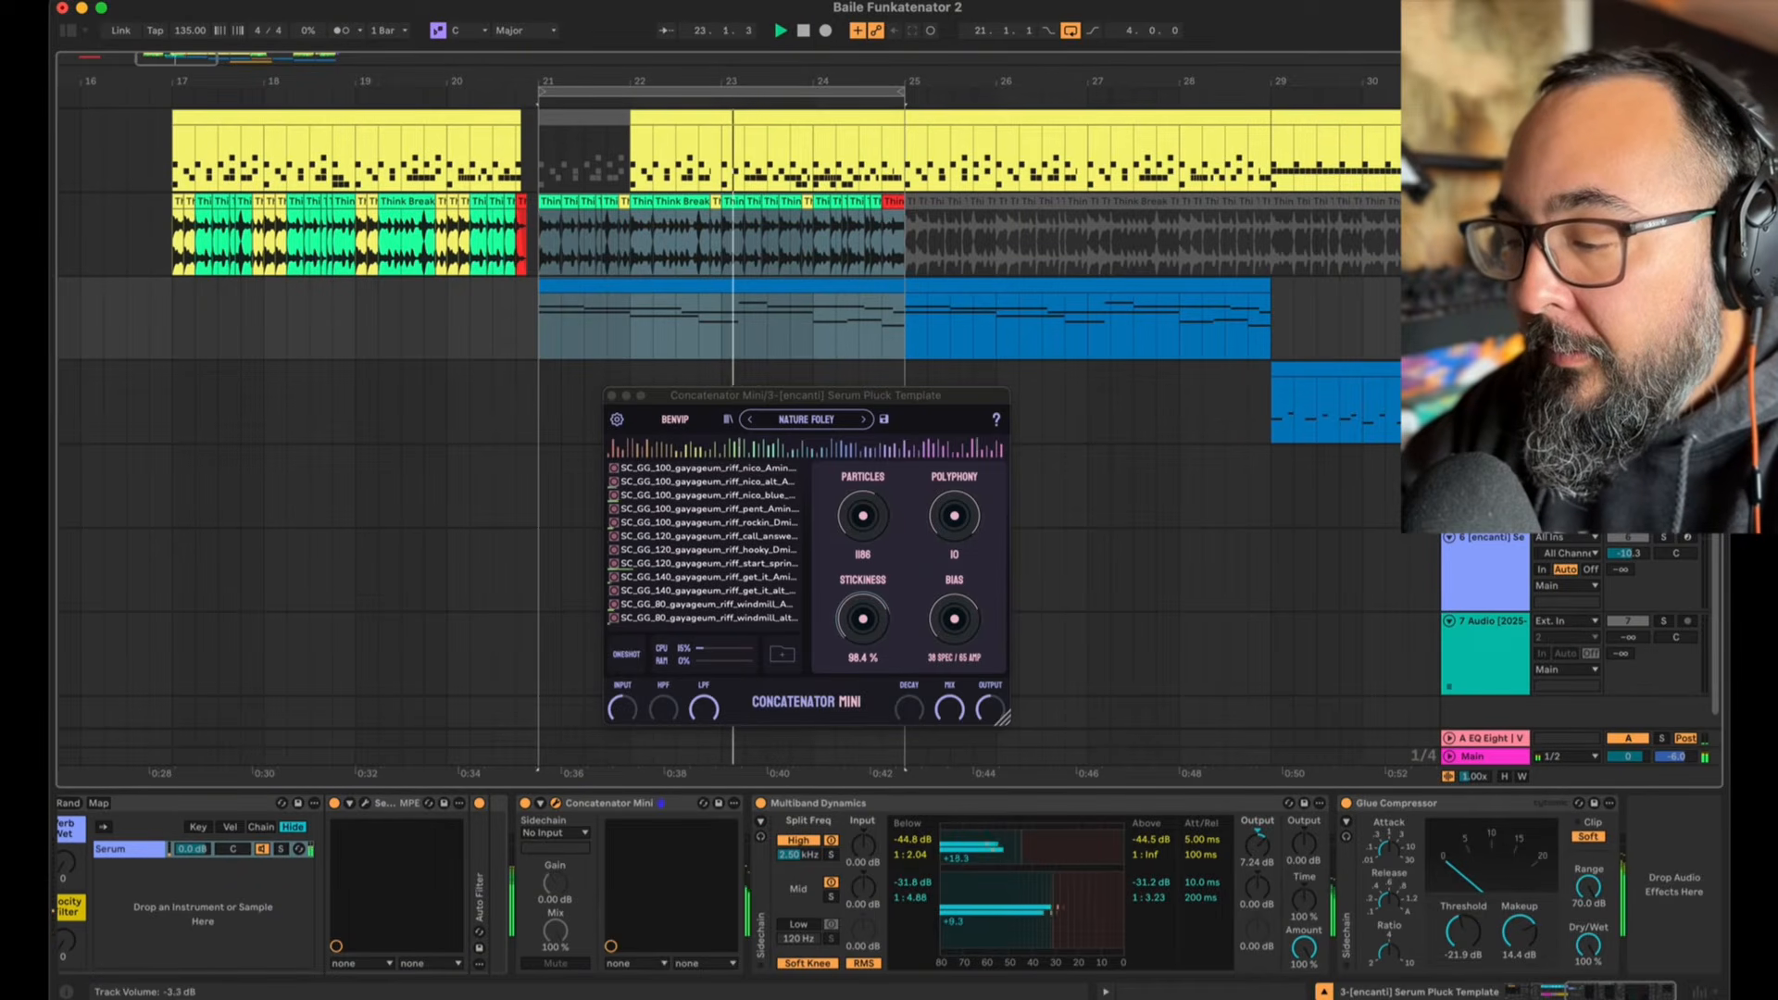
Step: Raise Stickiness to 99.4% and set the Arpeggiator's rate to 1/16, playing the loop to hear the difference
drag(864, 632, 864, 577)
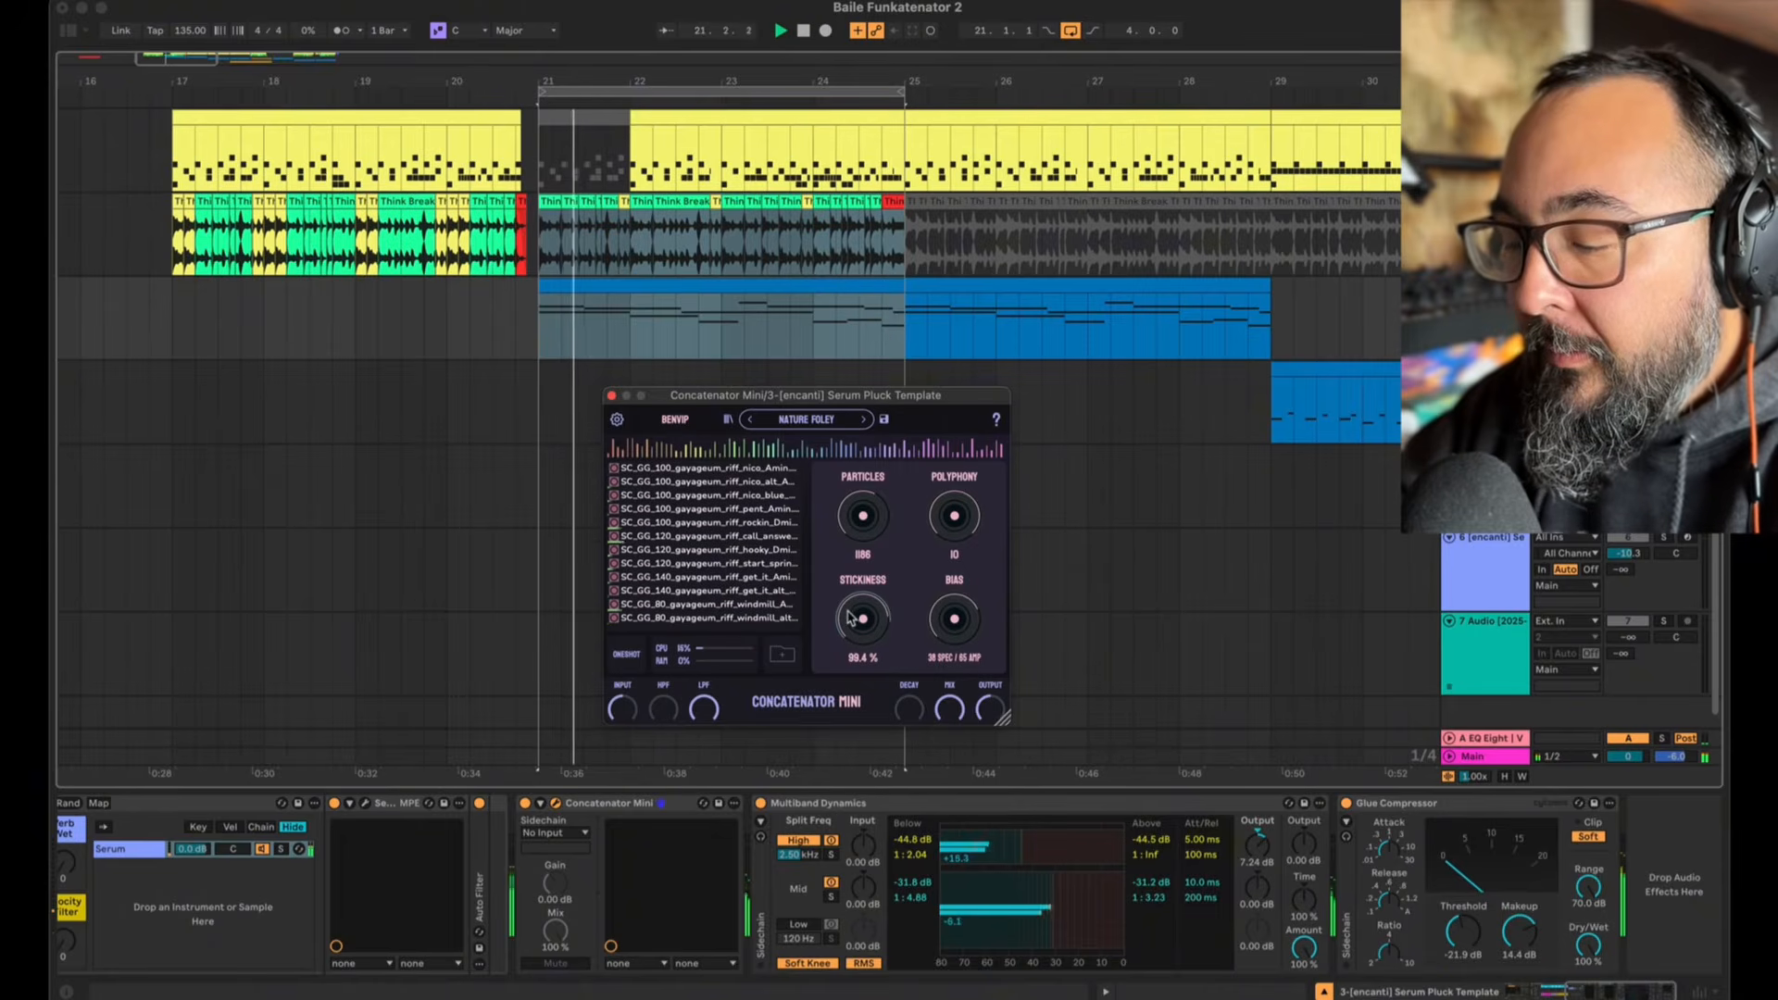
scroll(642, 899, left, 5)
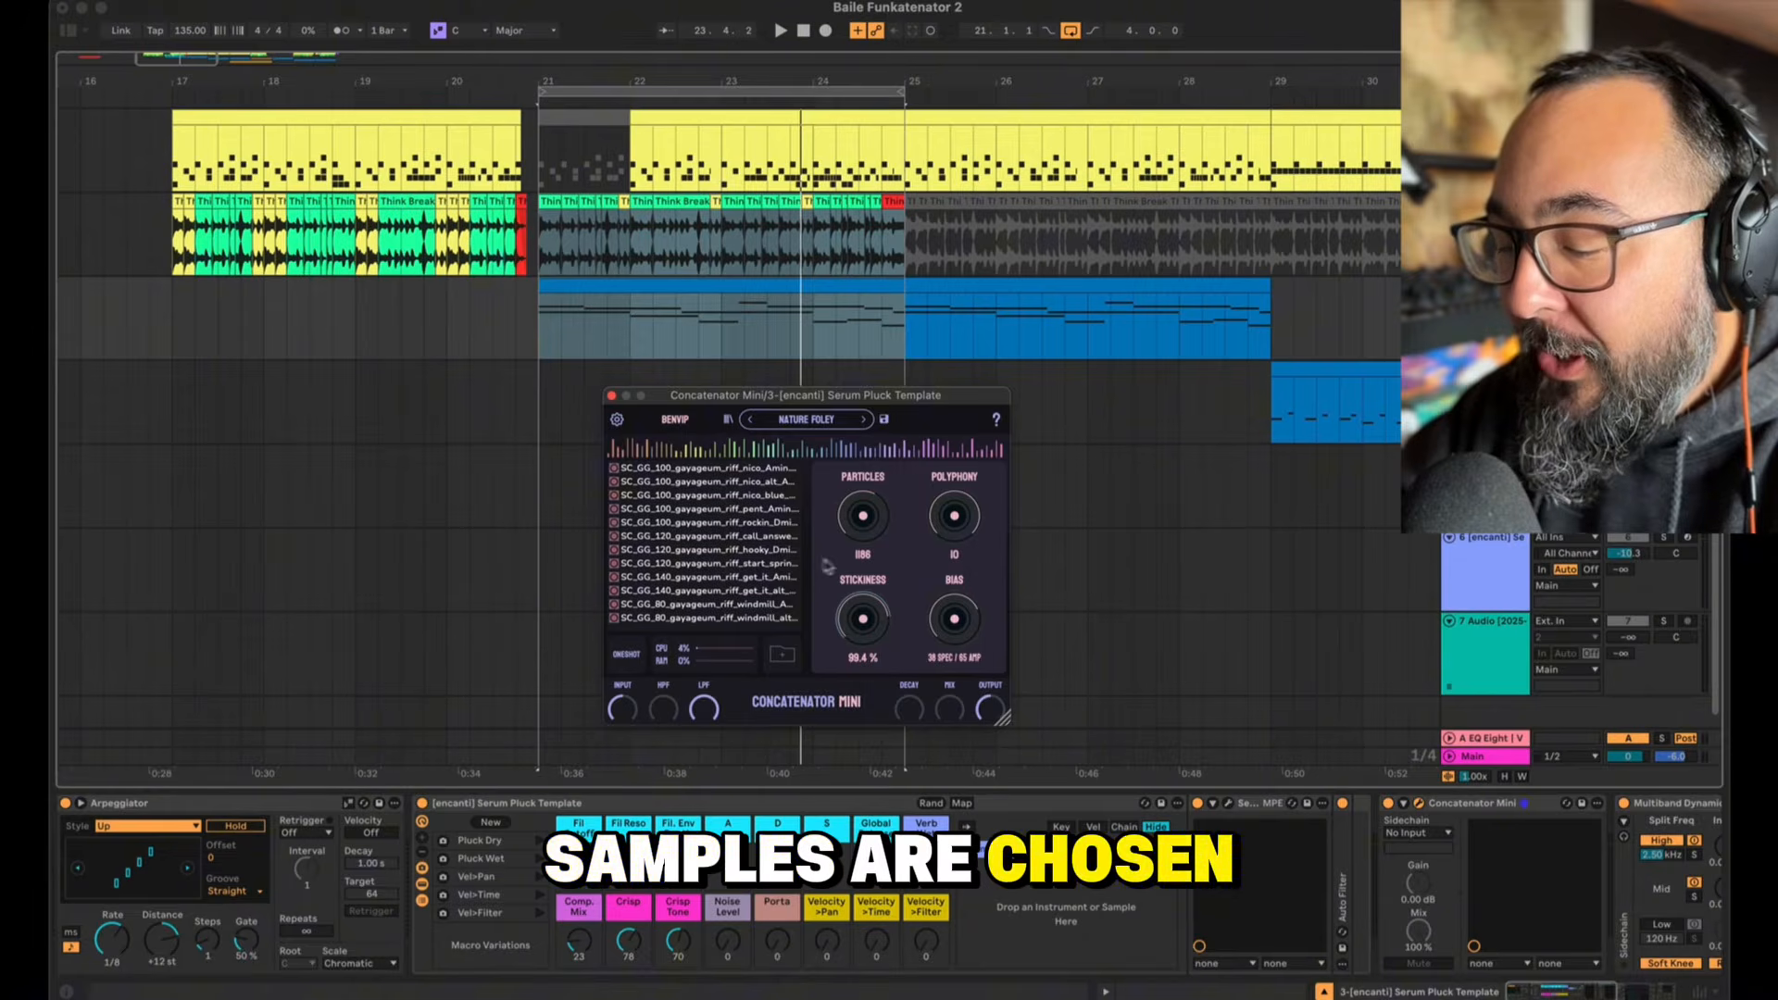
drag(112, 940, 112, 918)
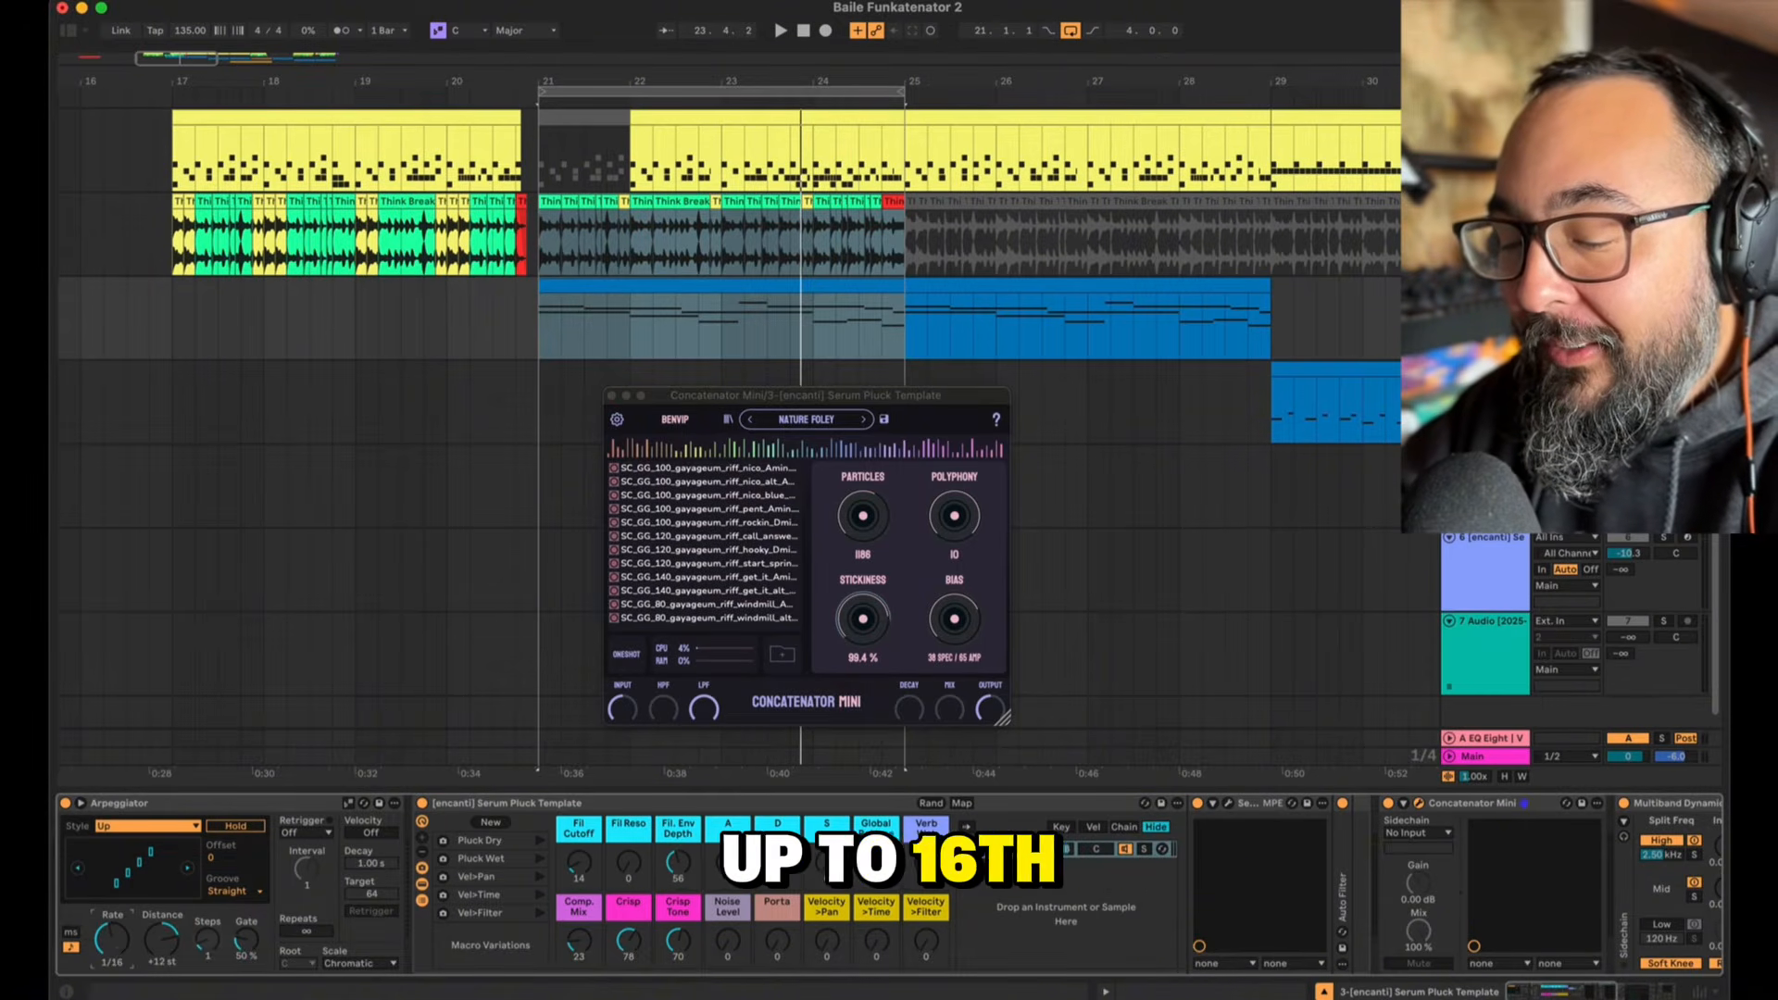
key(space)
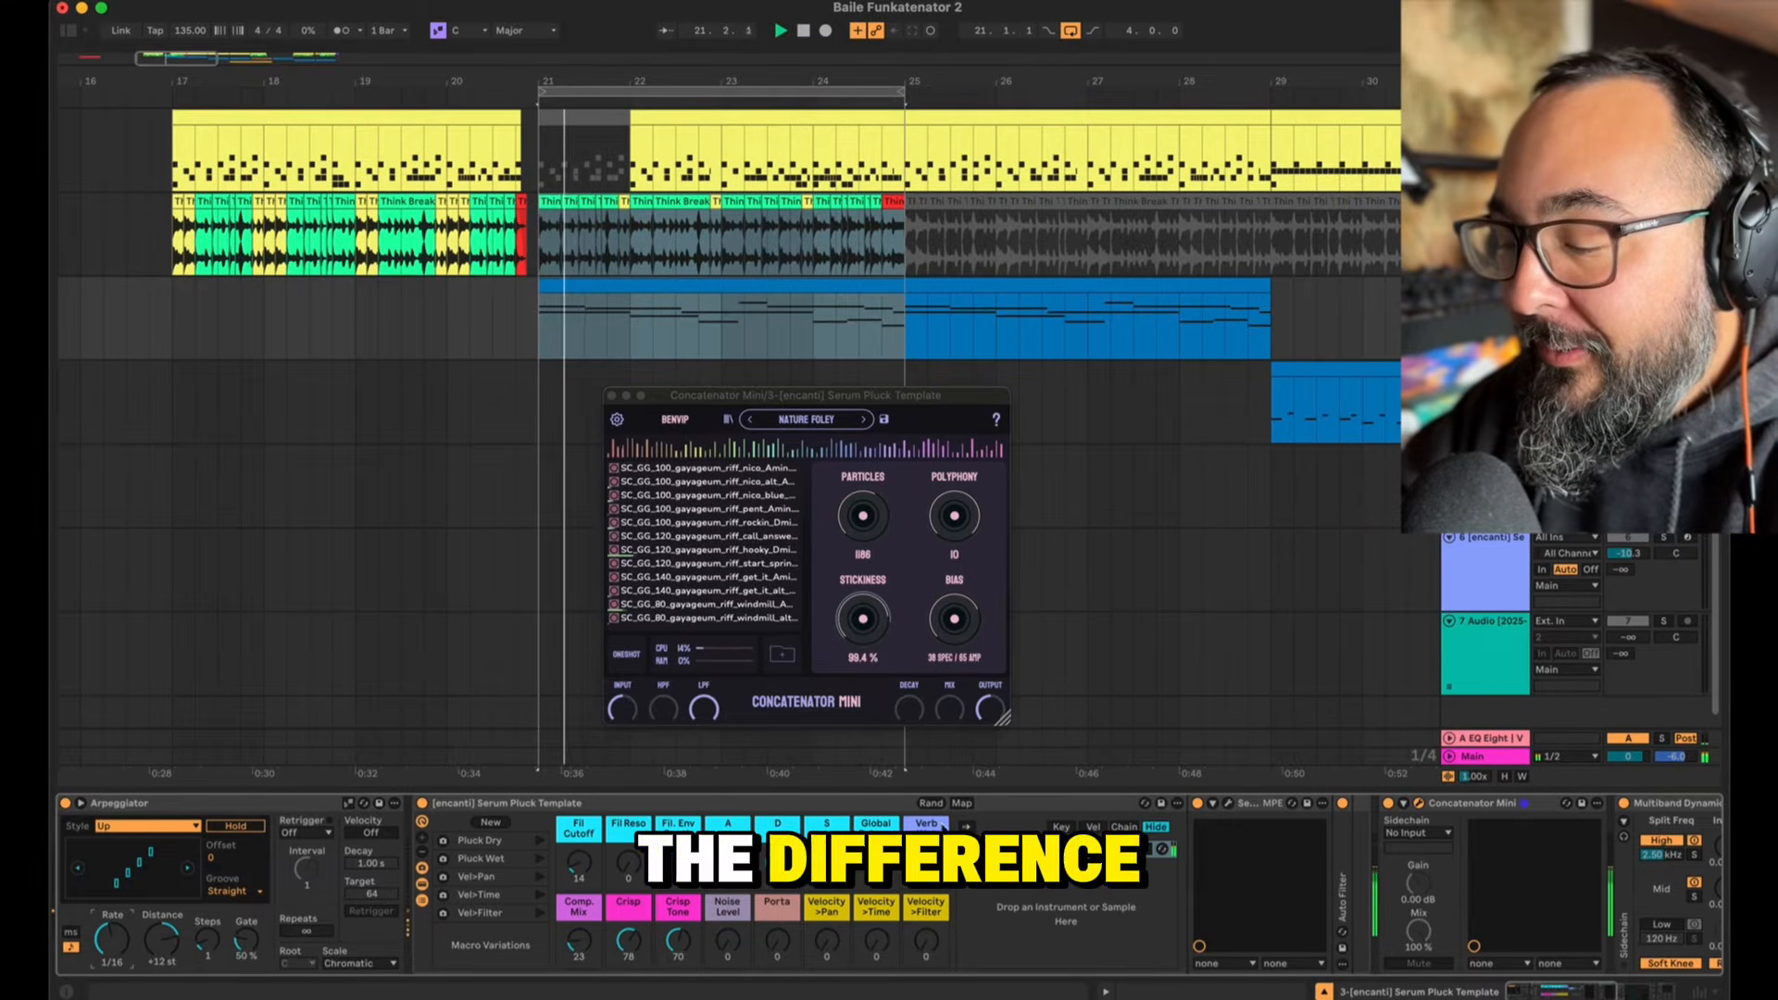
Step: Lower Concatenator Mini's Stickiness while the 1/16 arpeggio loops, and stop playback
click(957, 711)
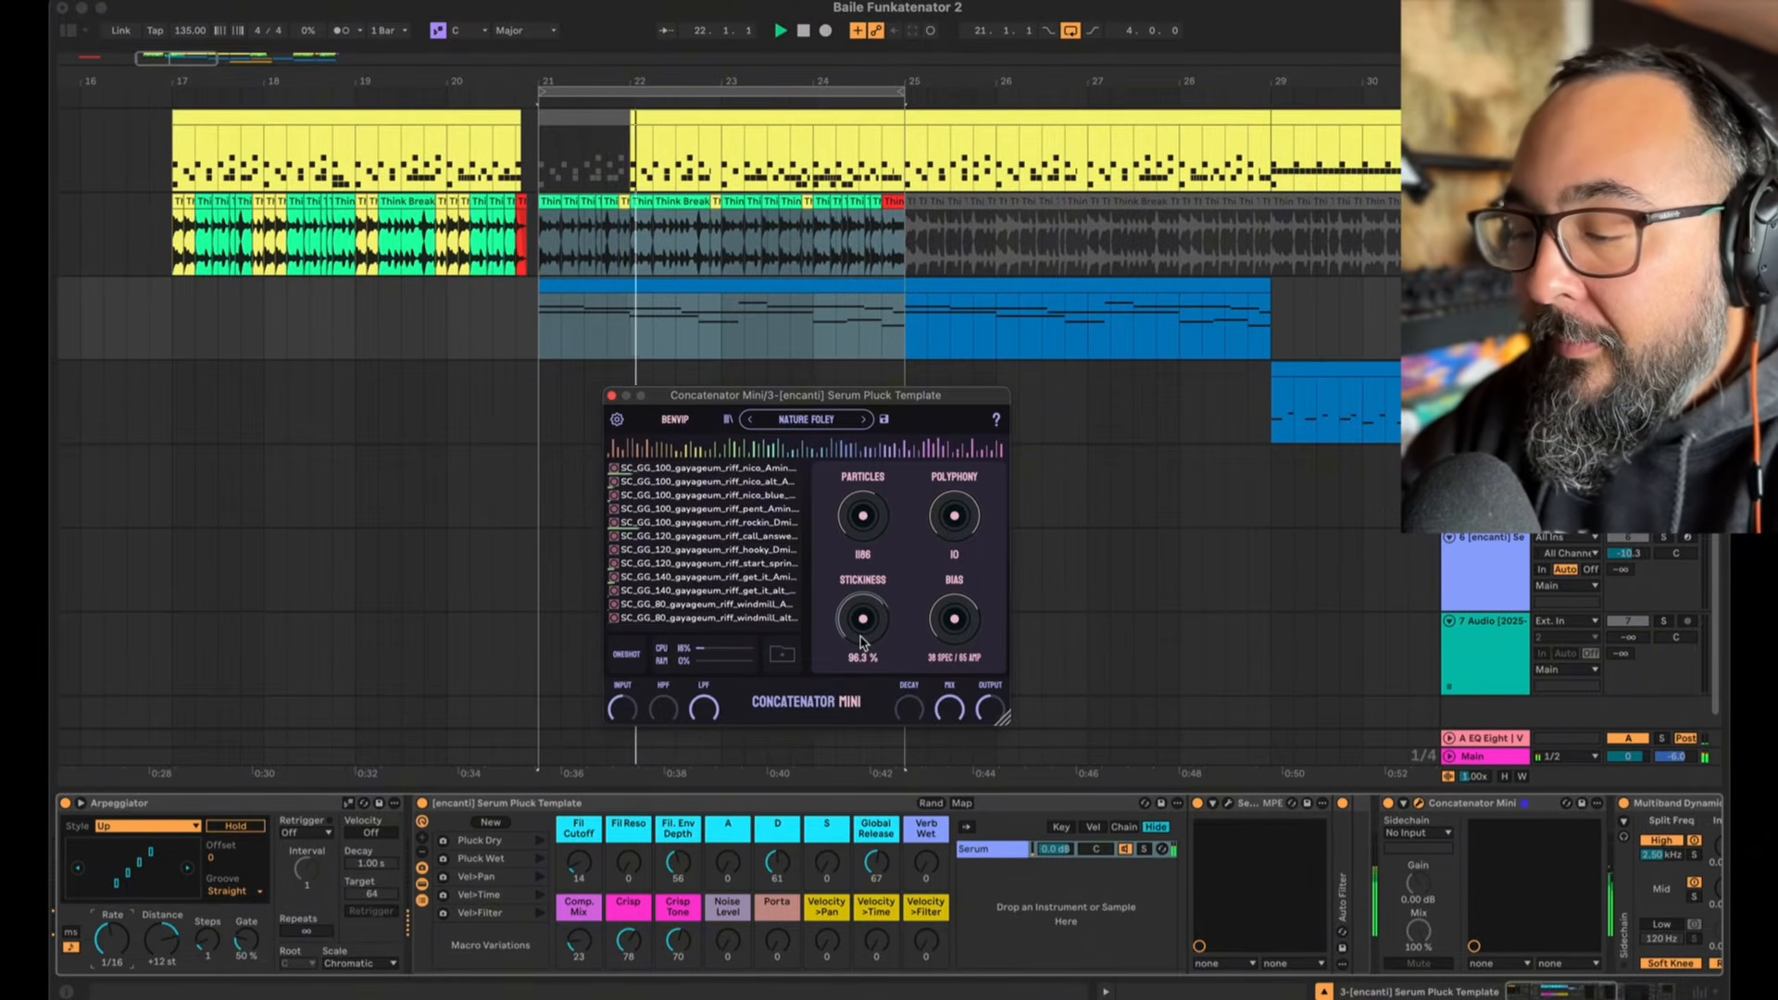
drag(861, 641, 862, 660)
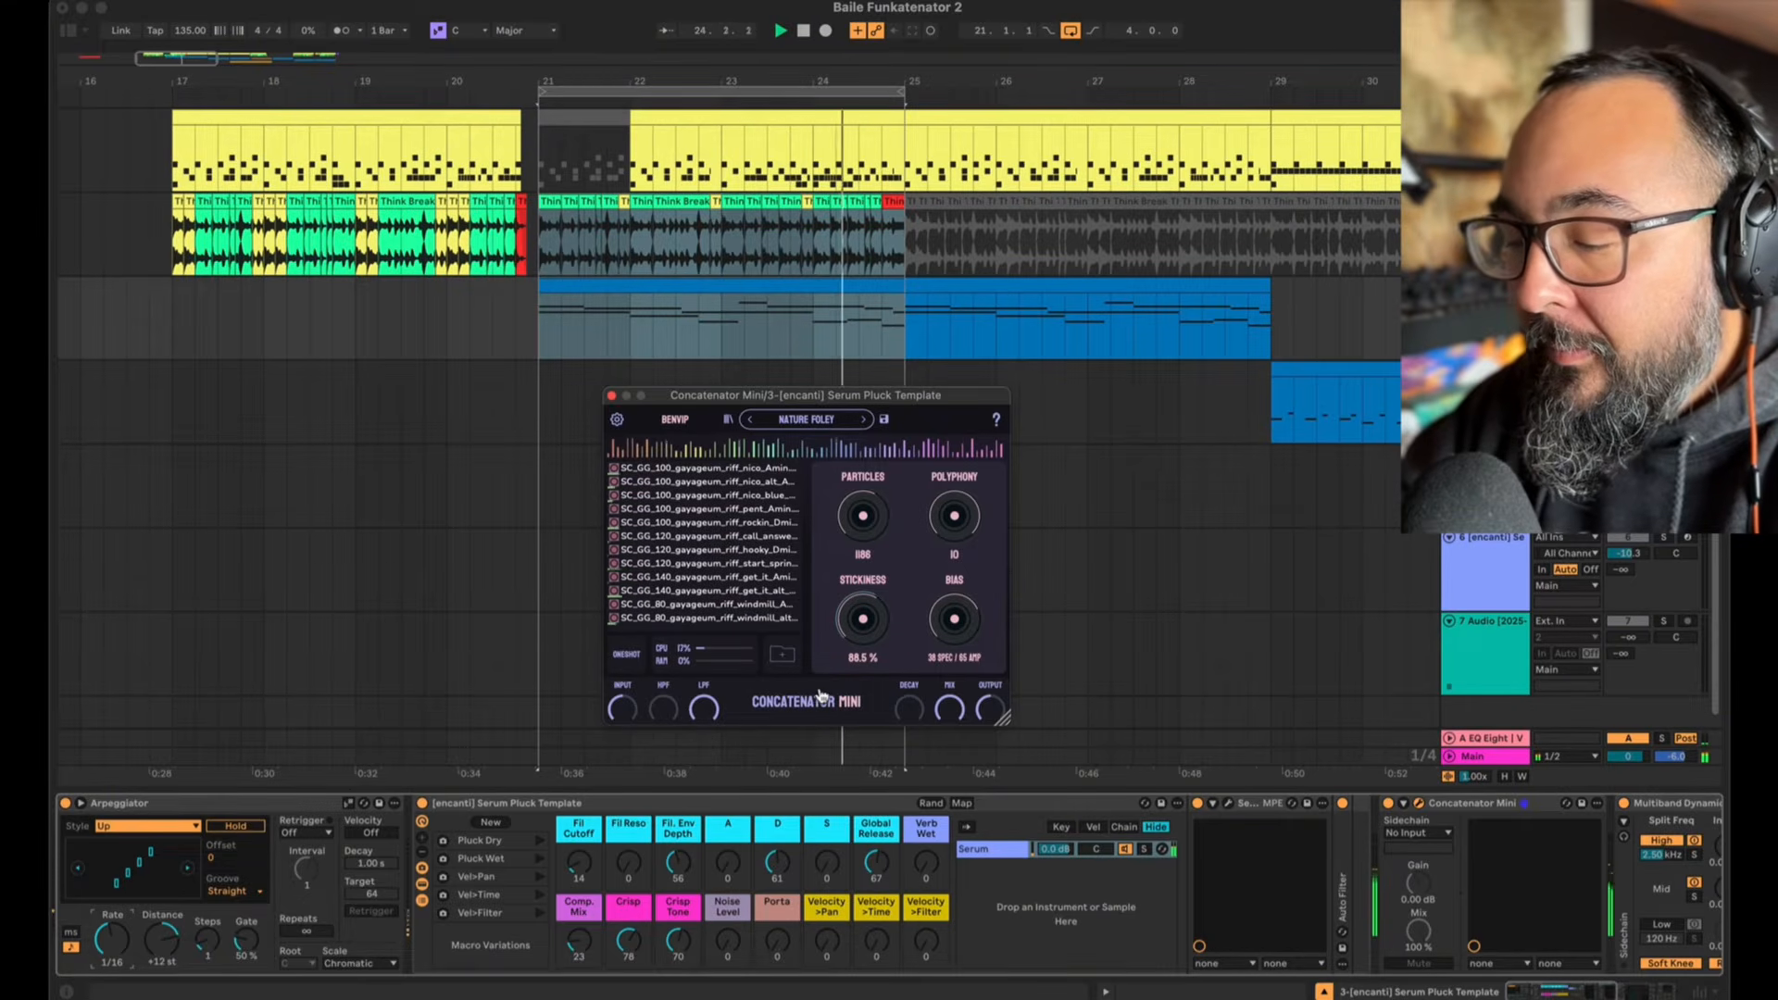
key(space)
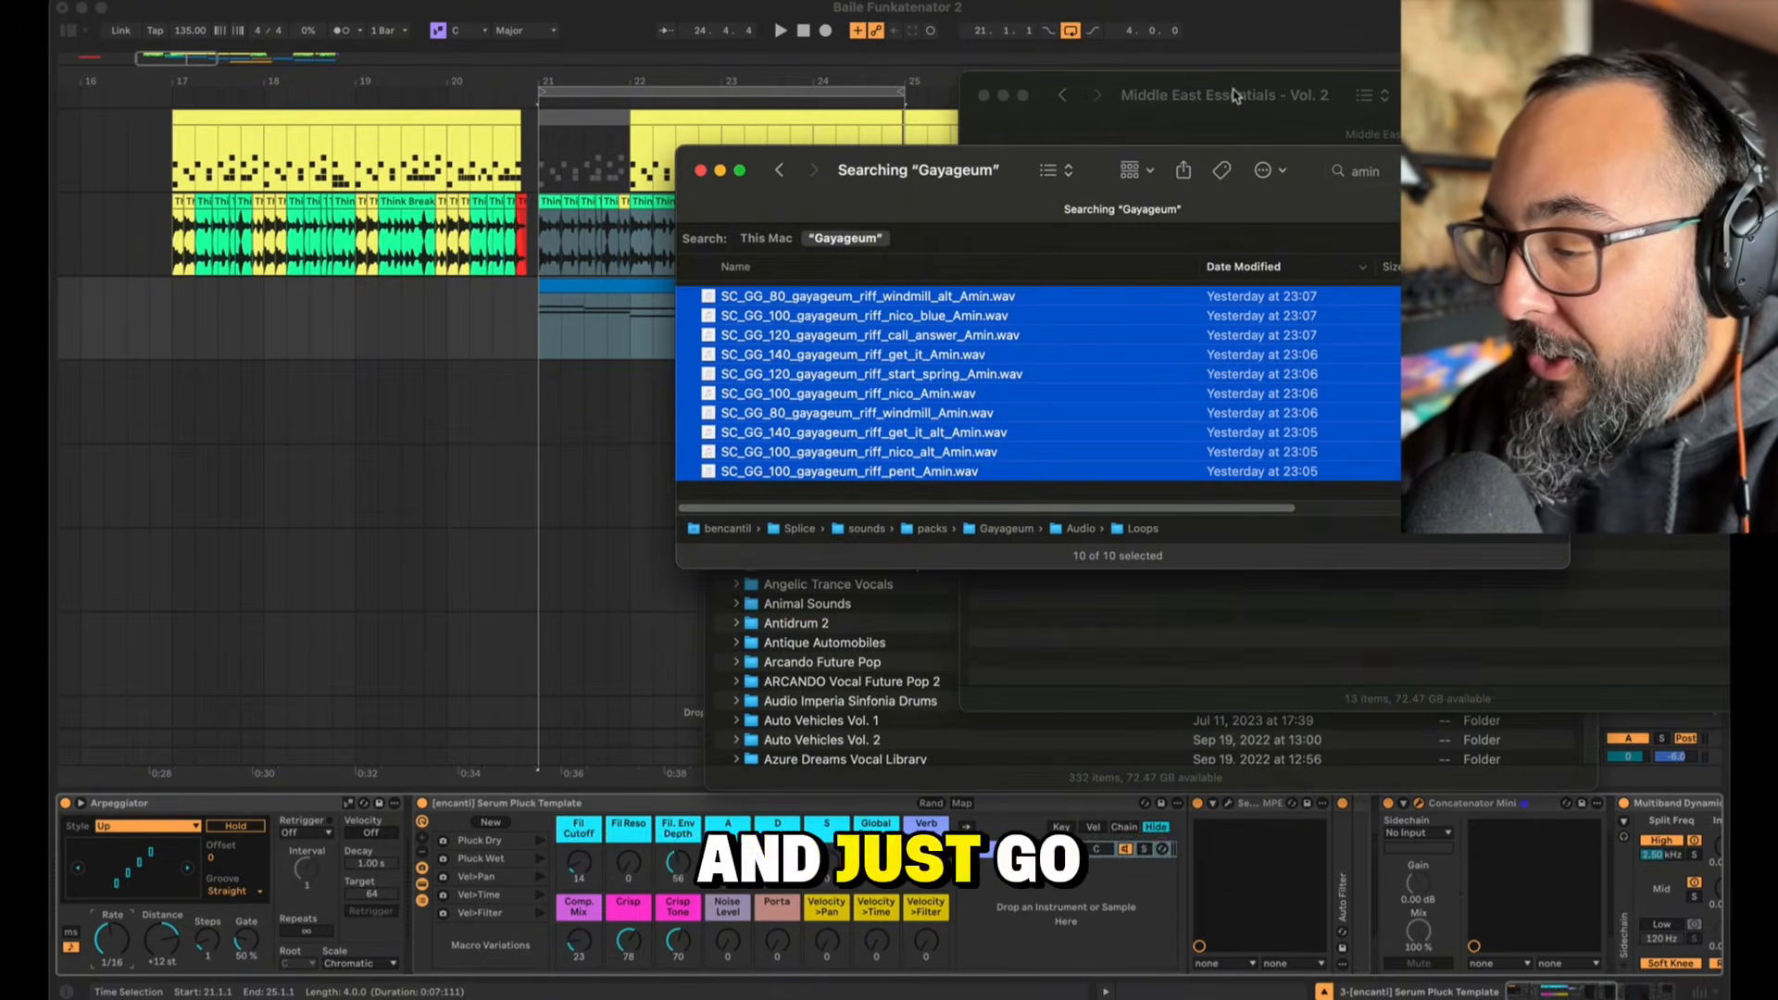
Step: Add the Vocals folder from Middle East Essentials - Vol. 2 to Concatenator Mini's corpus
click(1233, 95)
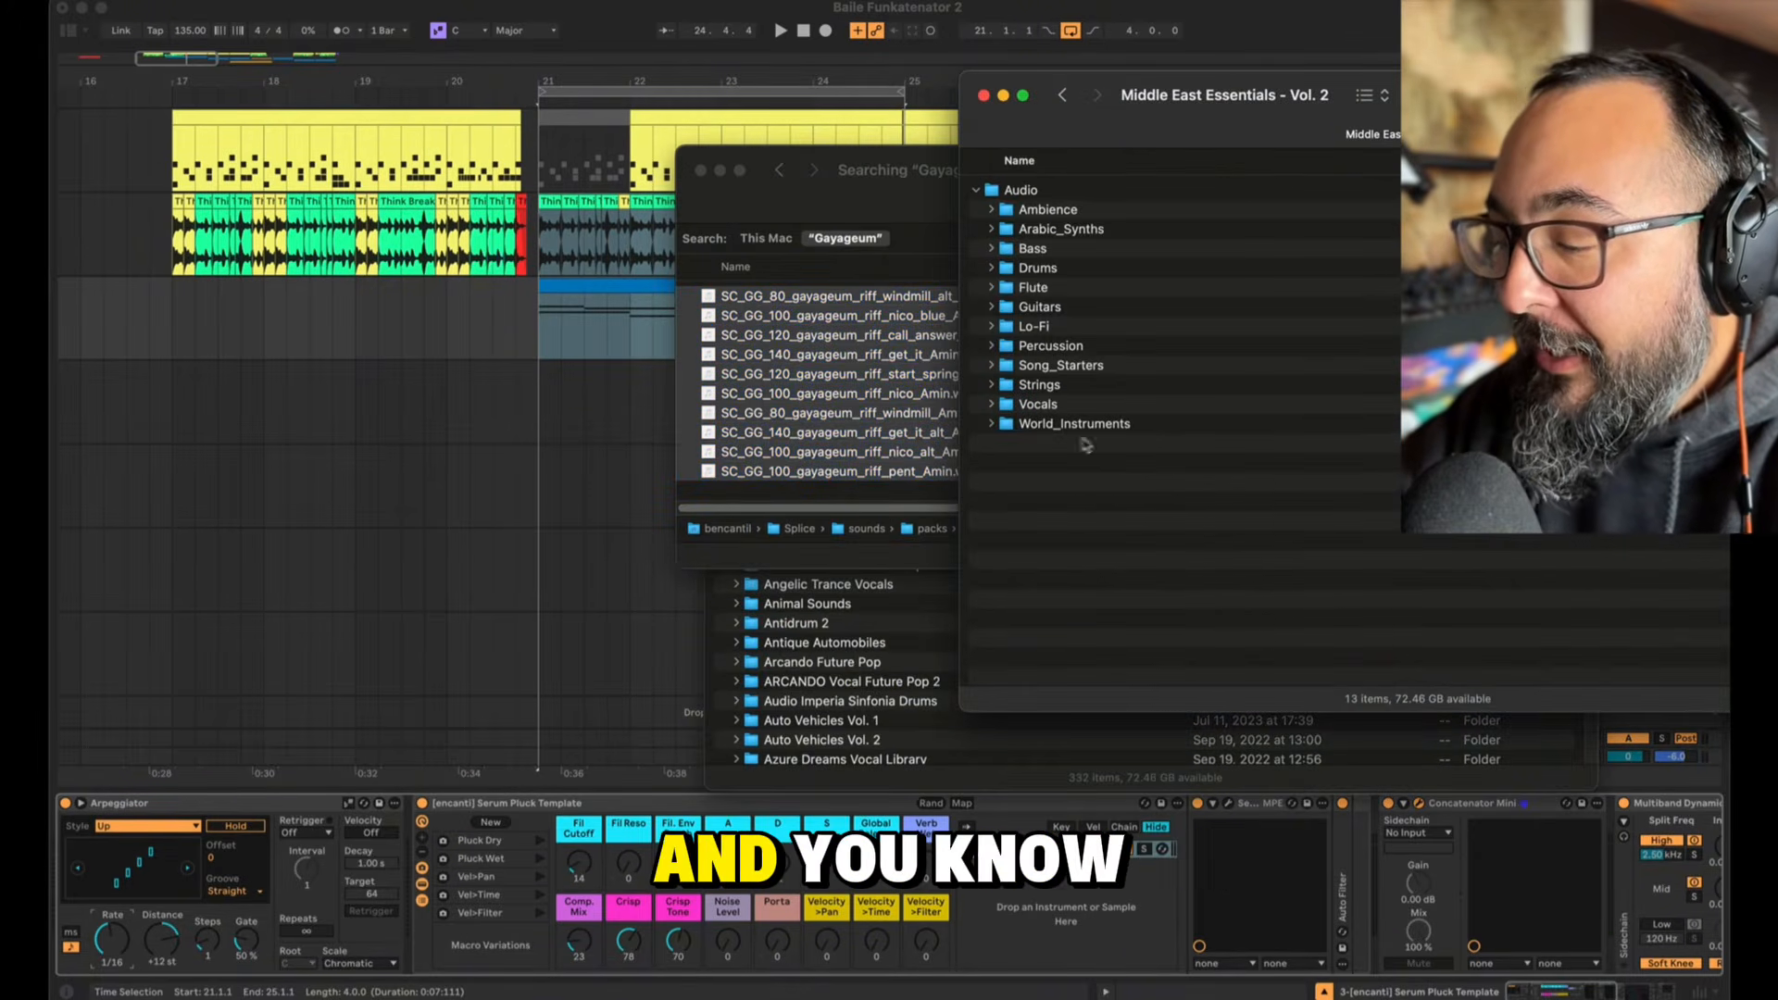
click(1042, 405)
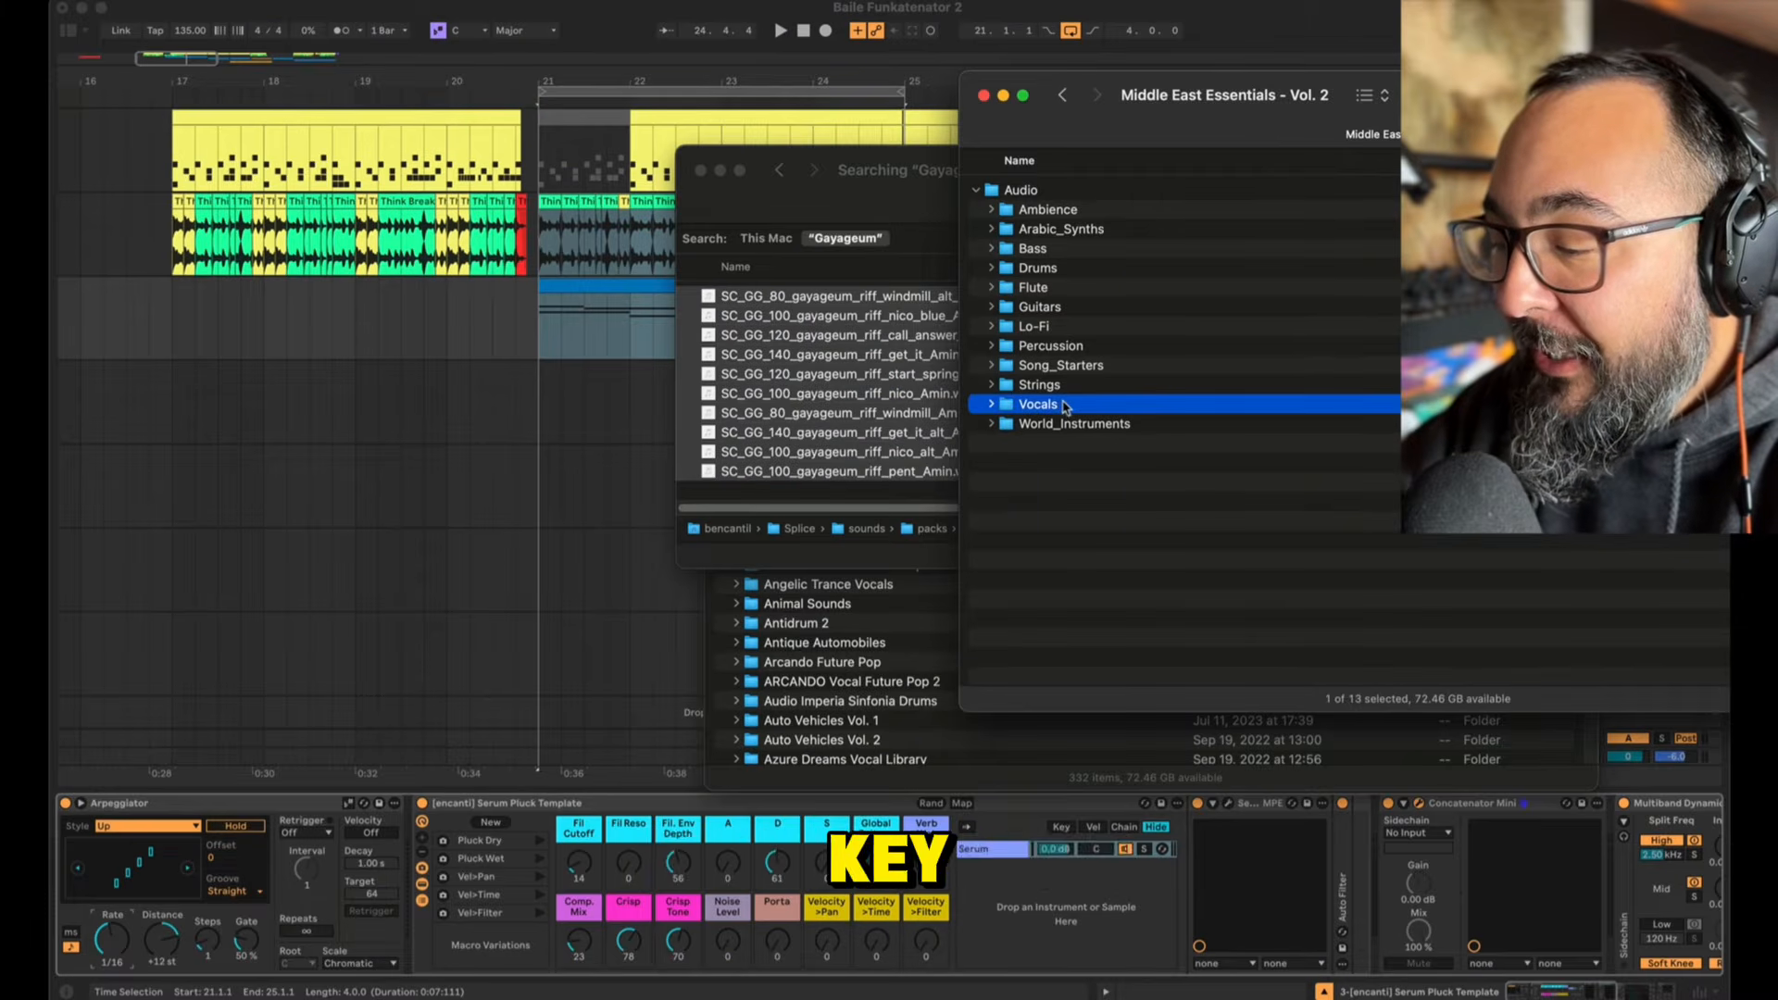
click(991, 404)
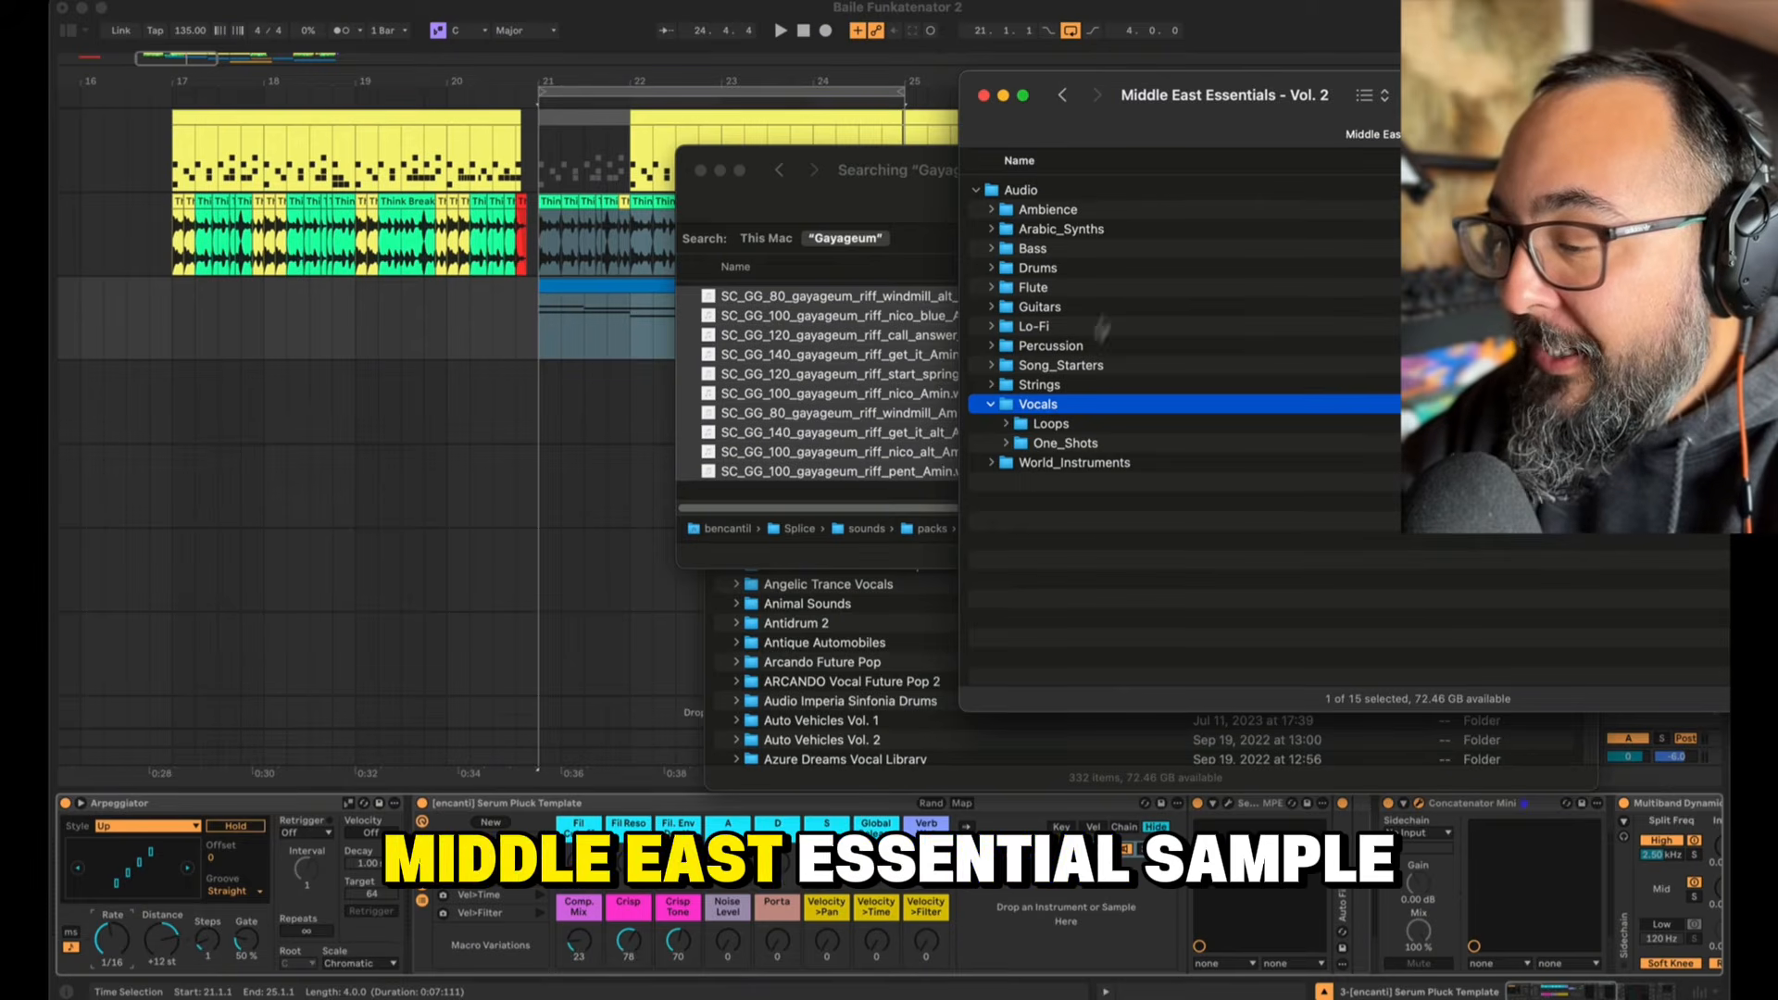
drag(1049, 409, 711, 530)
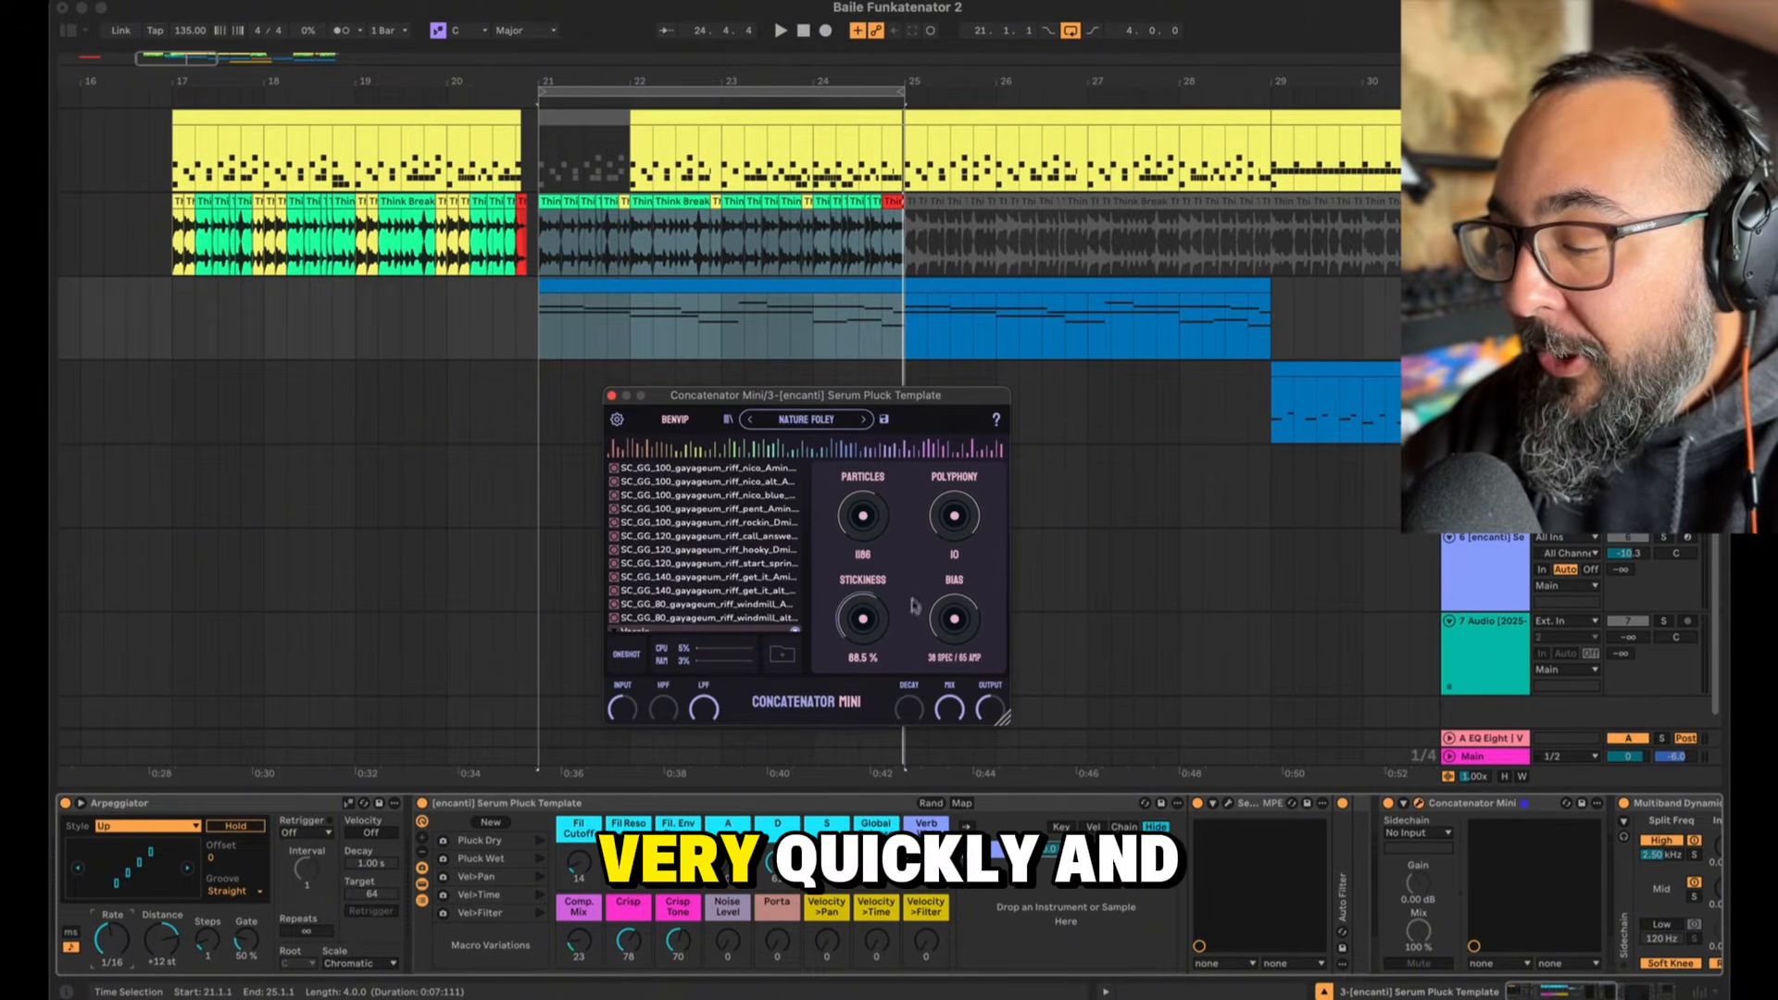
Step: Play the loop with the vocal samples added and lower Stickiness to 53.6%
key(space)
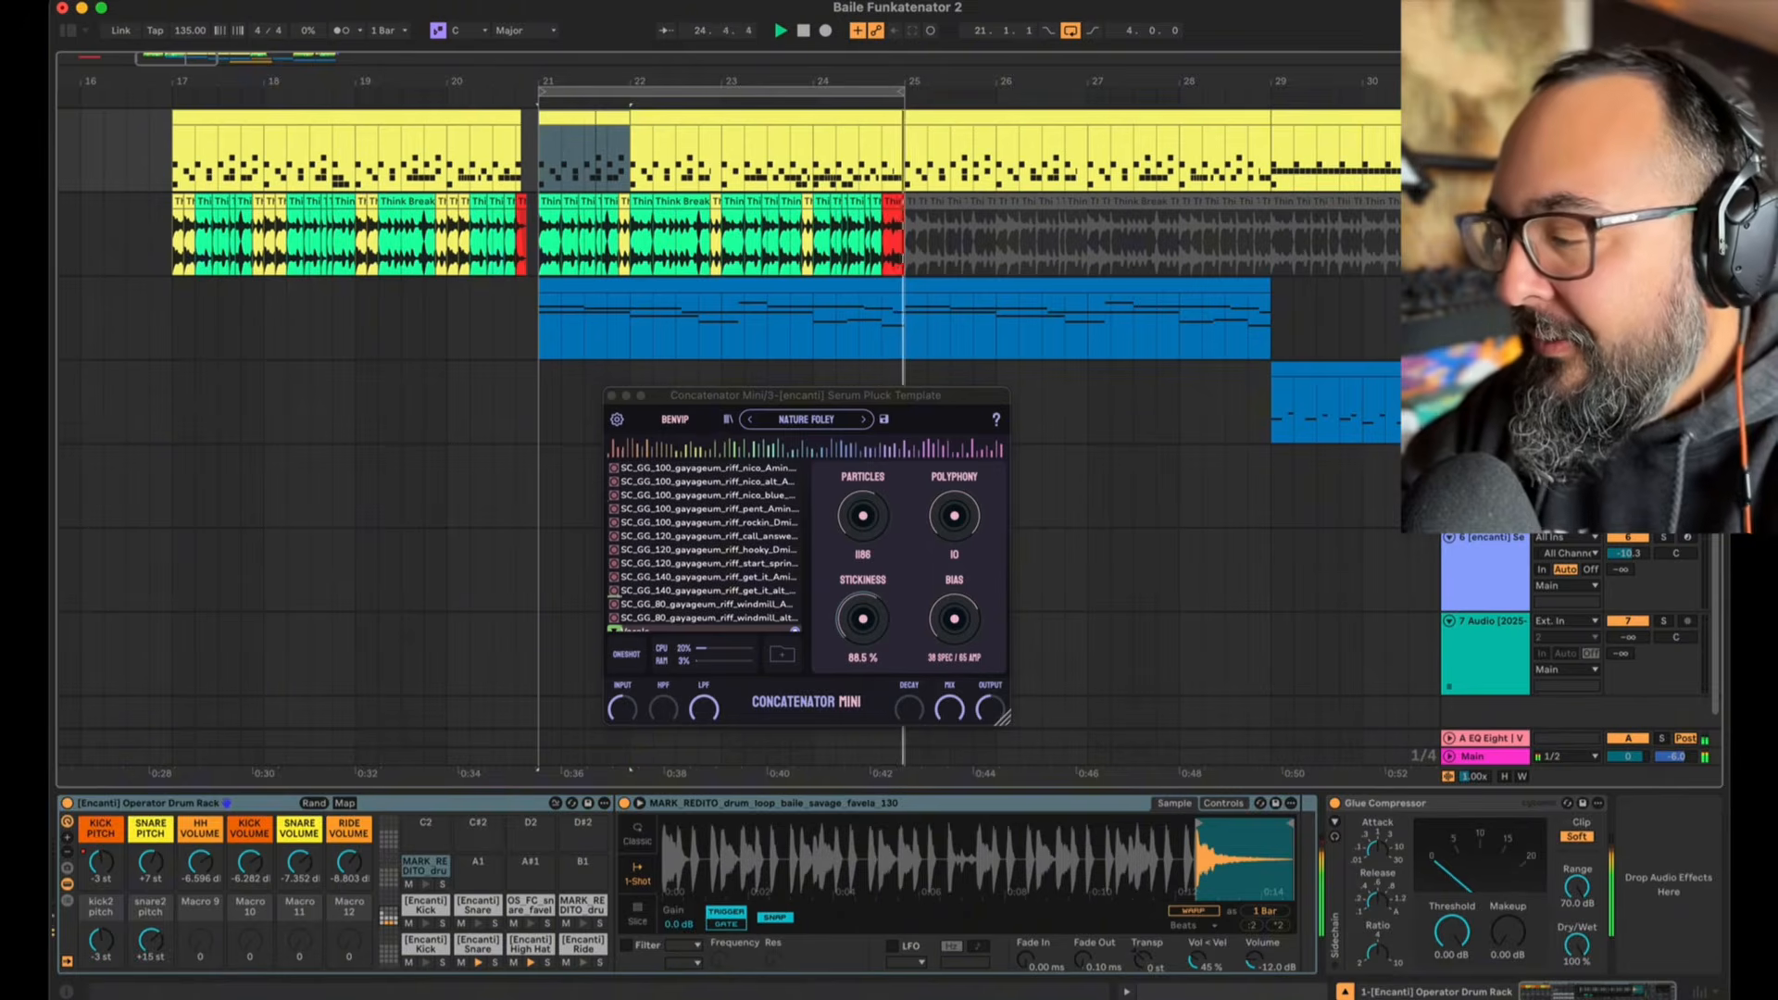
click(1664, 285)
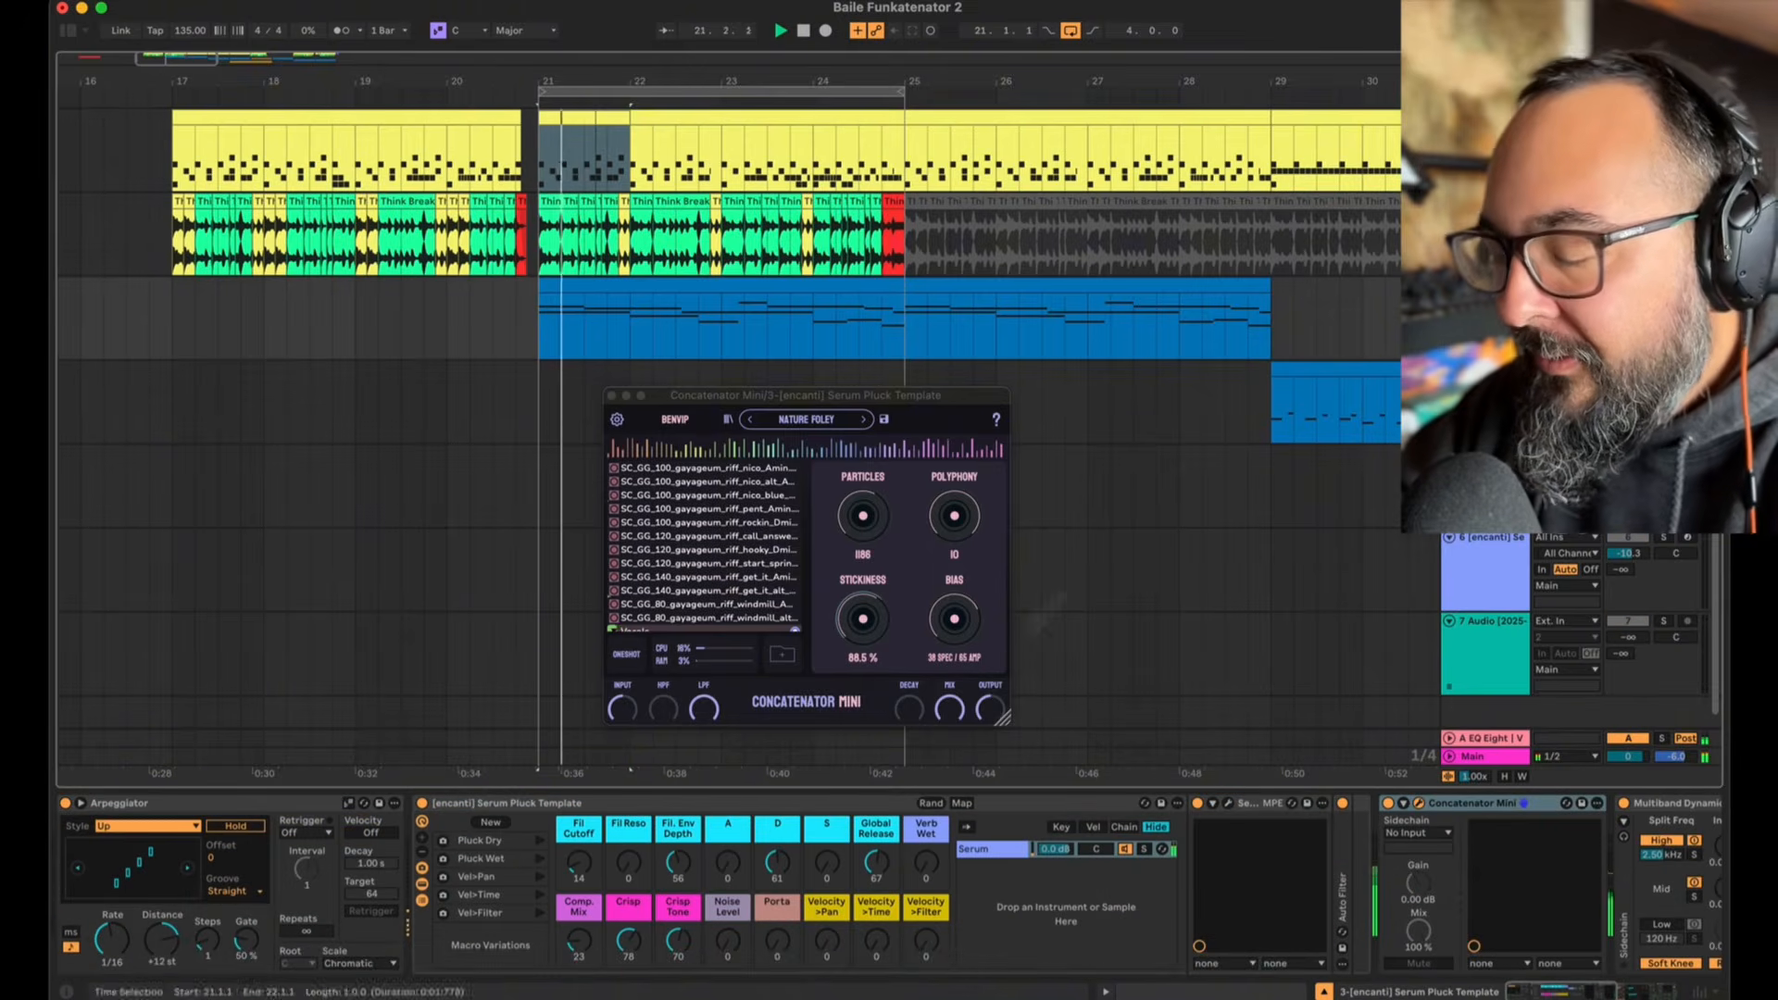
click(869, 650)
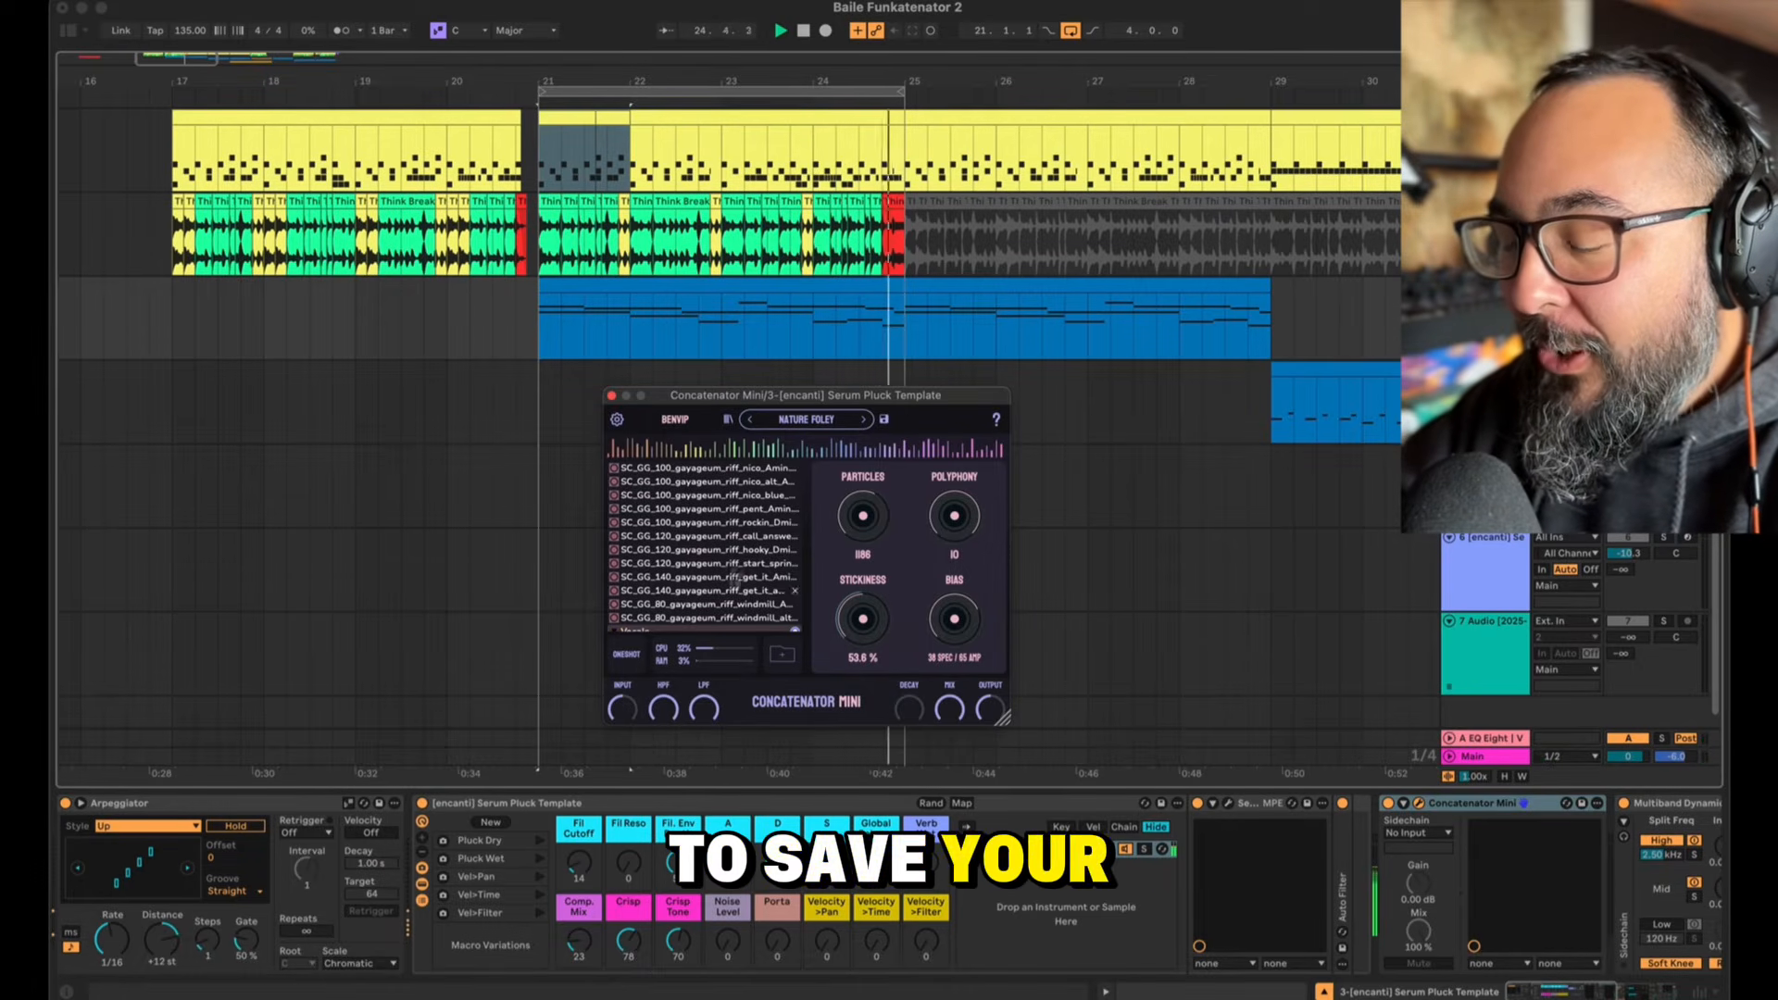
Step: Fill in a new preset named "Plucks with Vox", described as "Plucks with vox for melodies", replacing input Anything with Melodic and choosing Melodic output
click(885, 420)
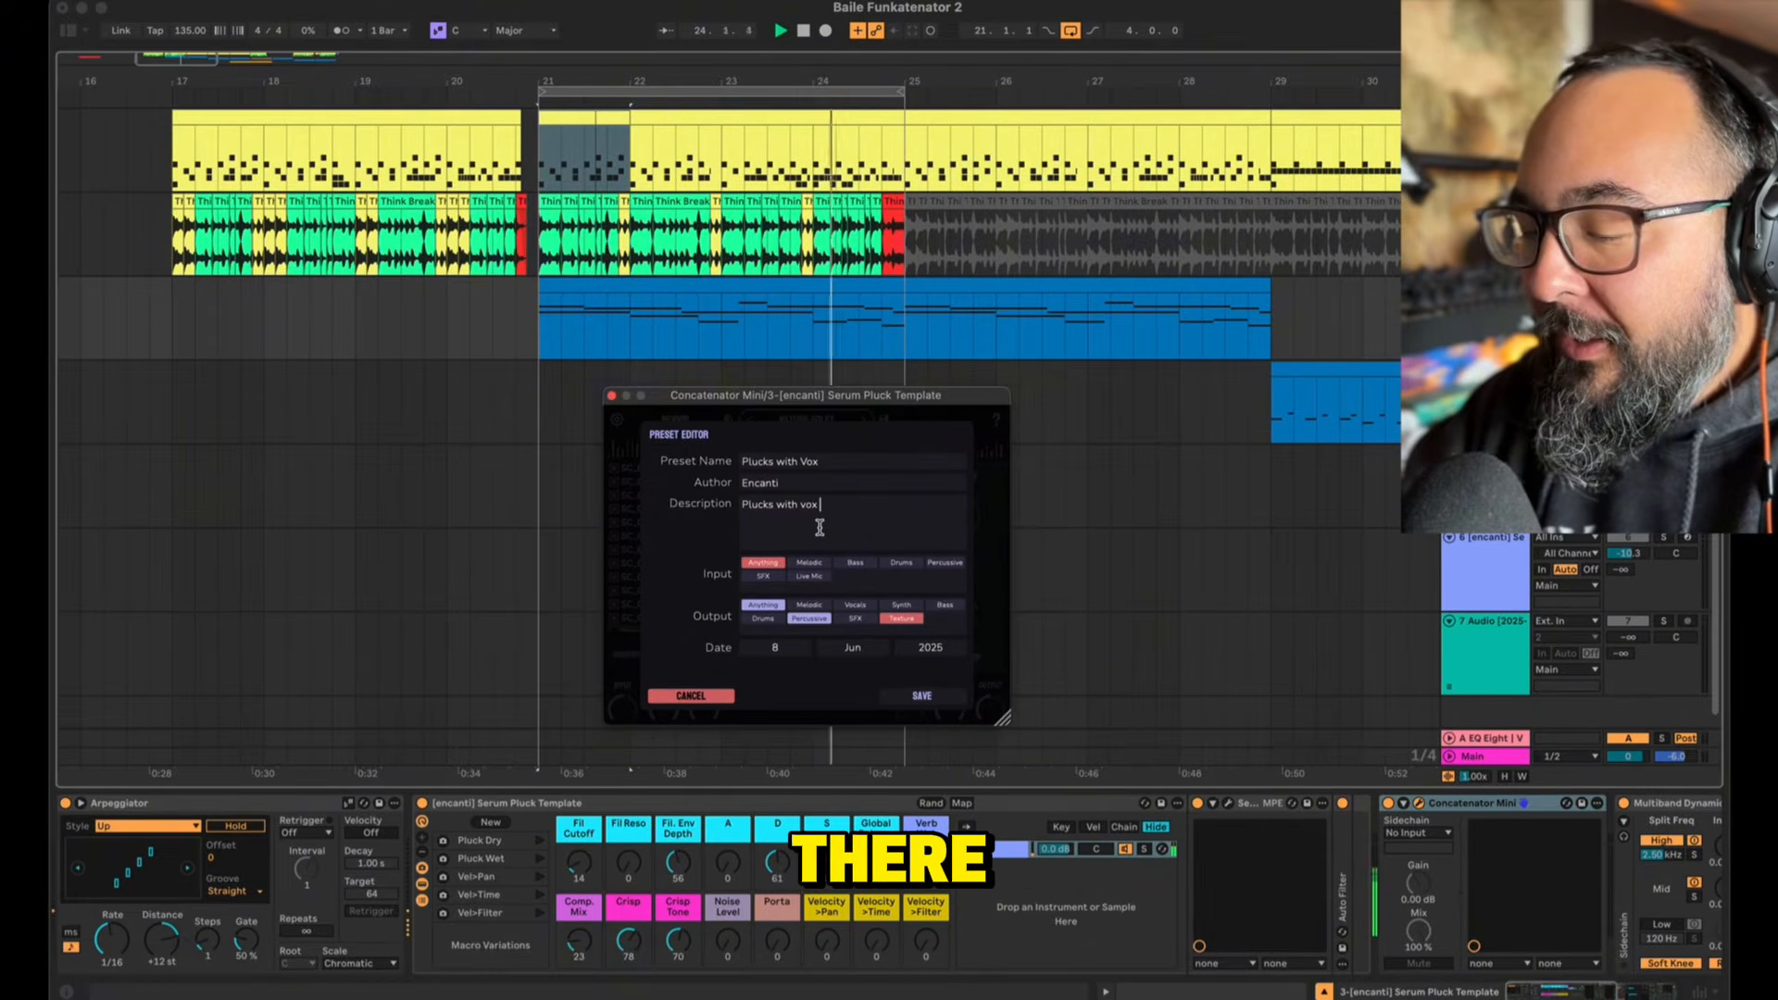
text(for melodies)
click(809, 562)
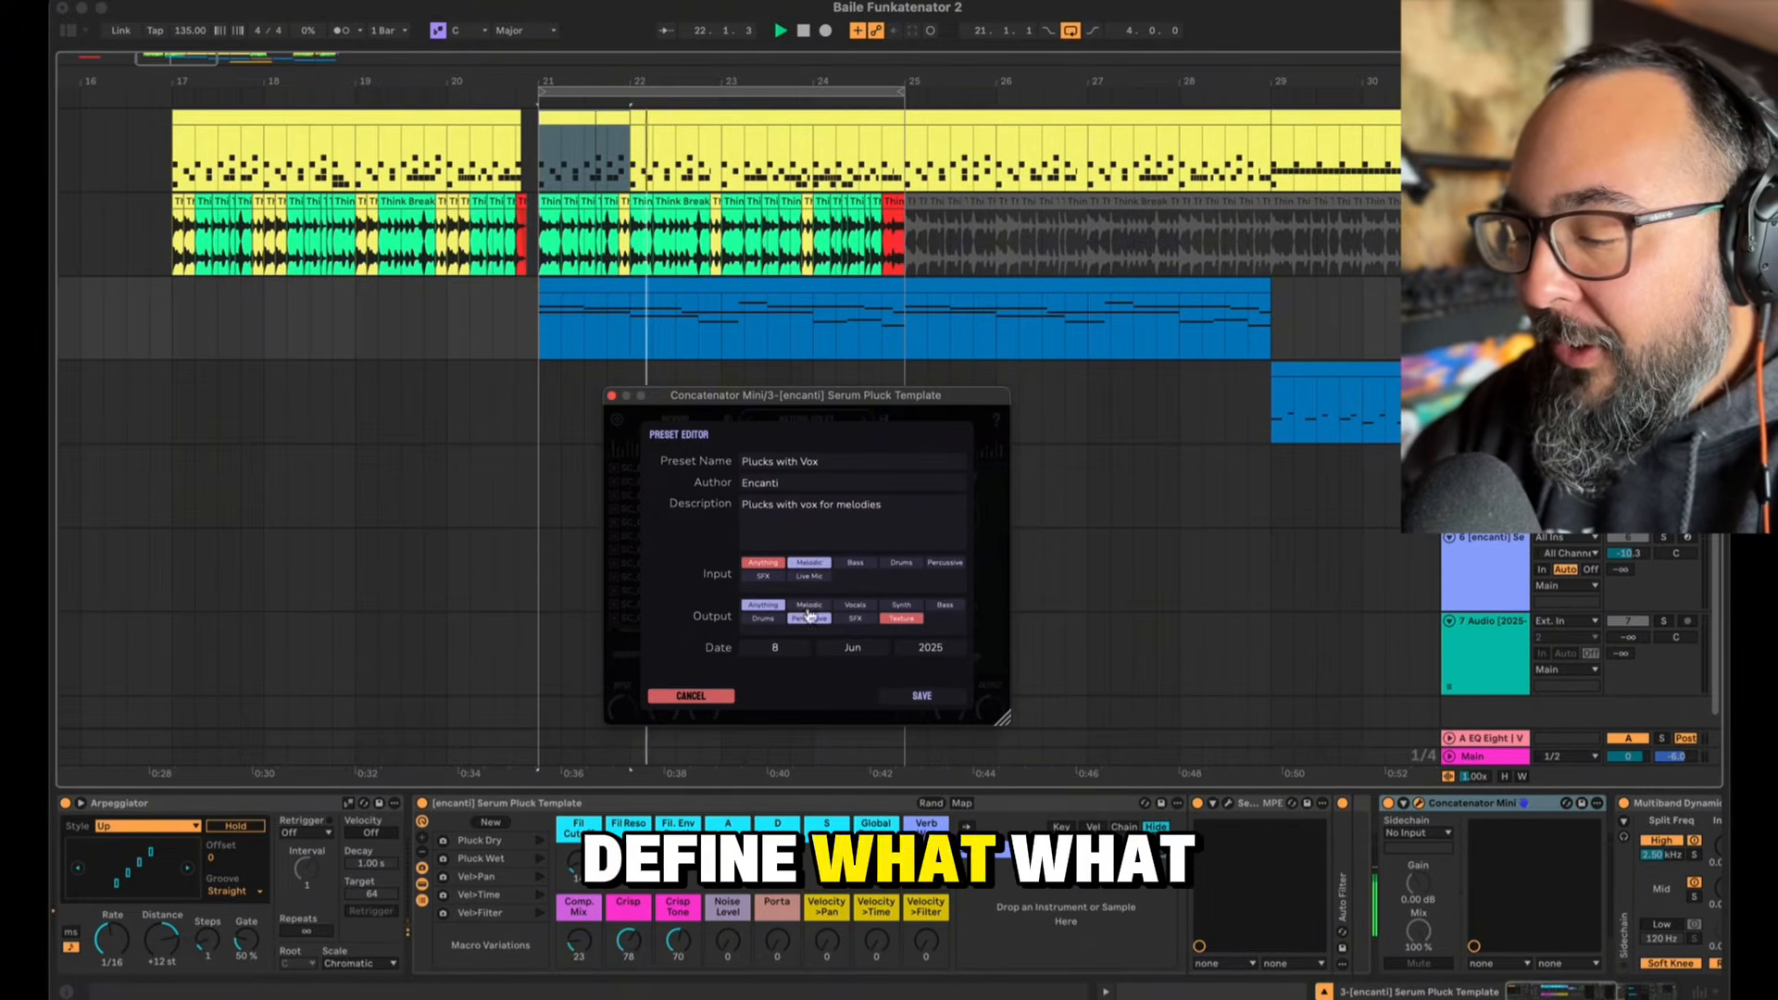
click(765, 563)
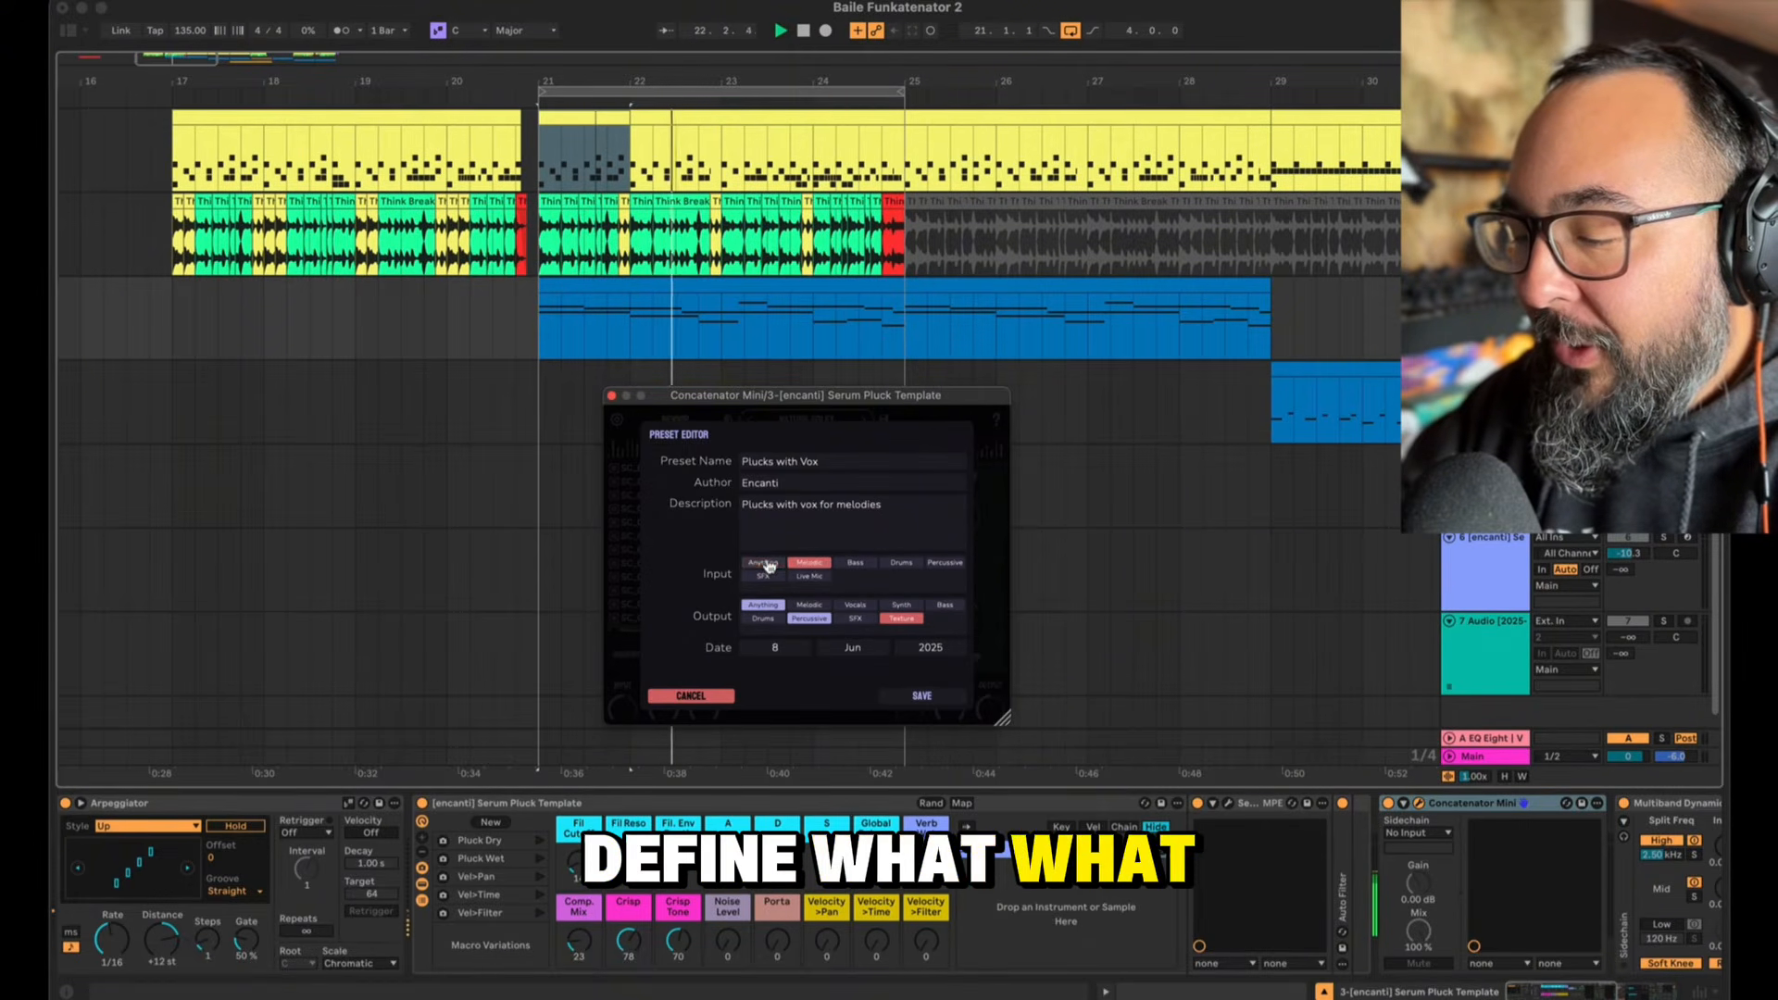
click(810, 605)
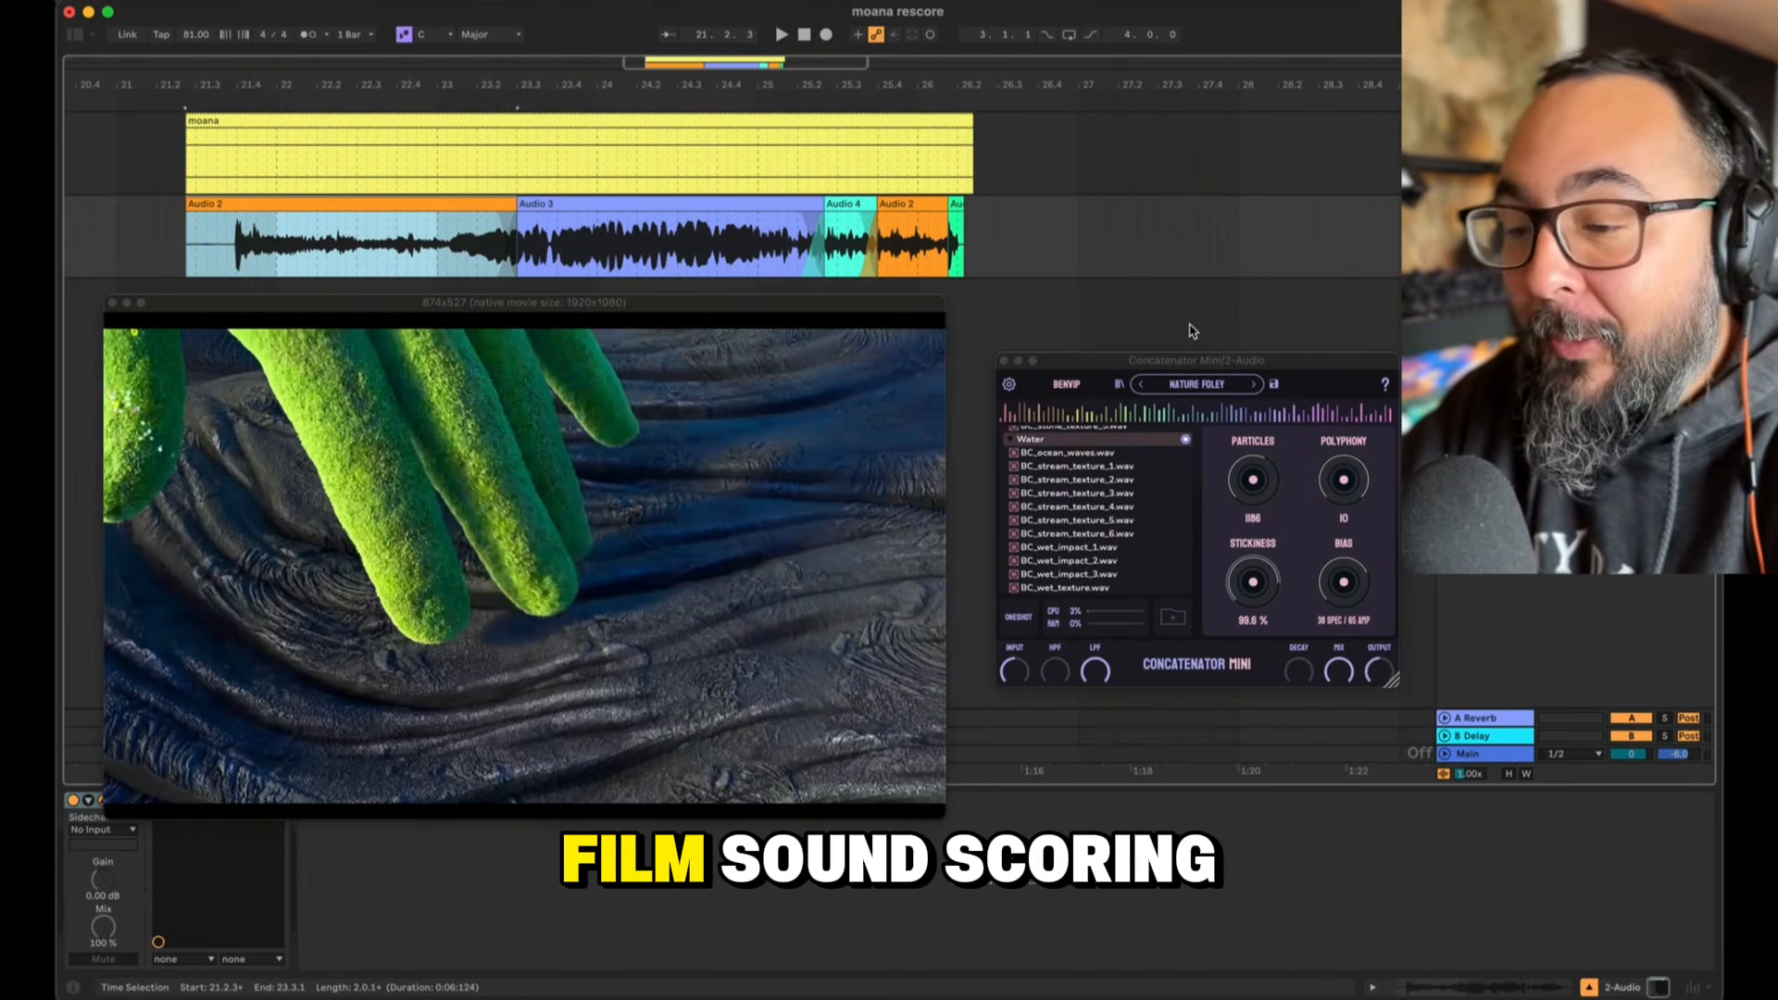
Step: Play the moana scene with Concatenator Mini's Mix turned down to hear the dry recording, and bring Mix back up
click(256, 195)
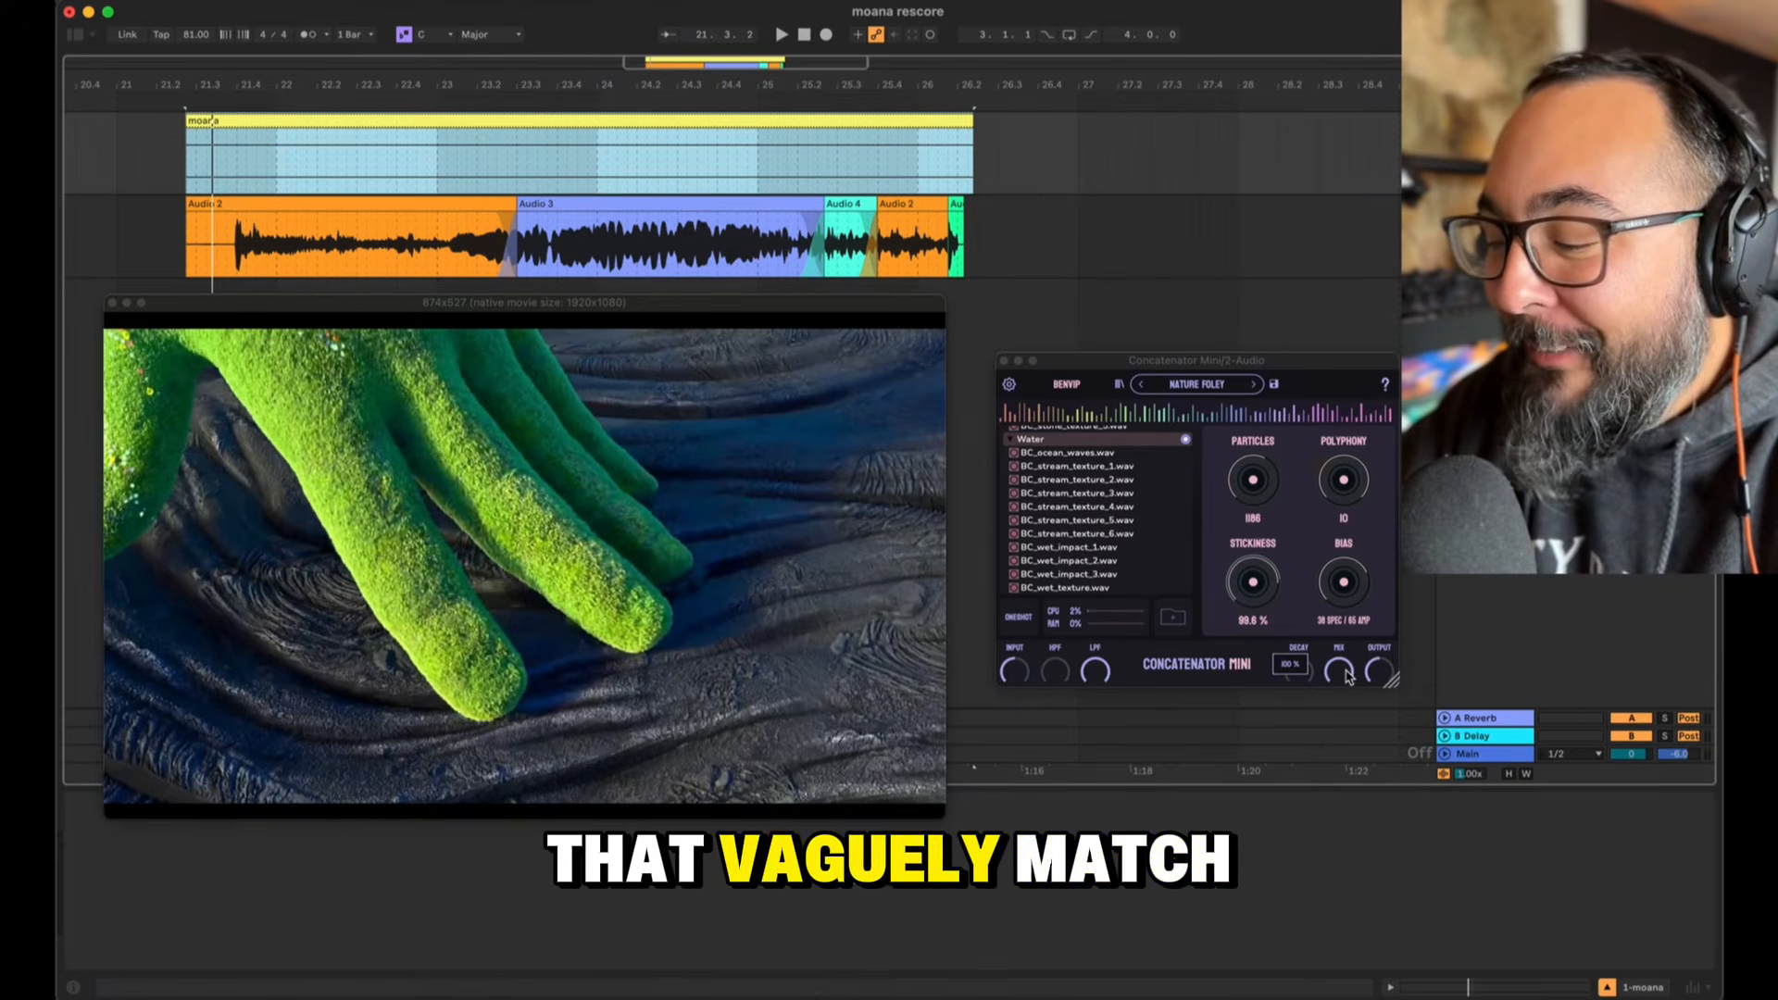
click(1349, 677)
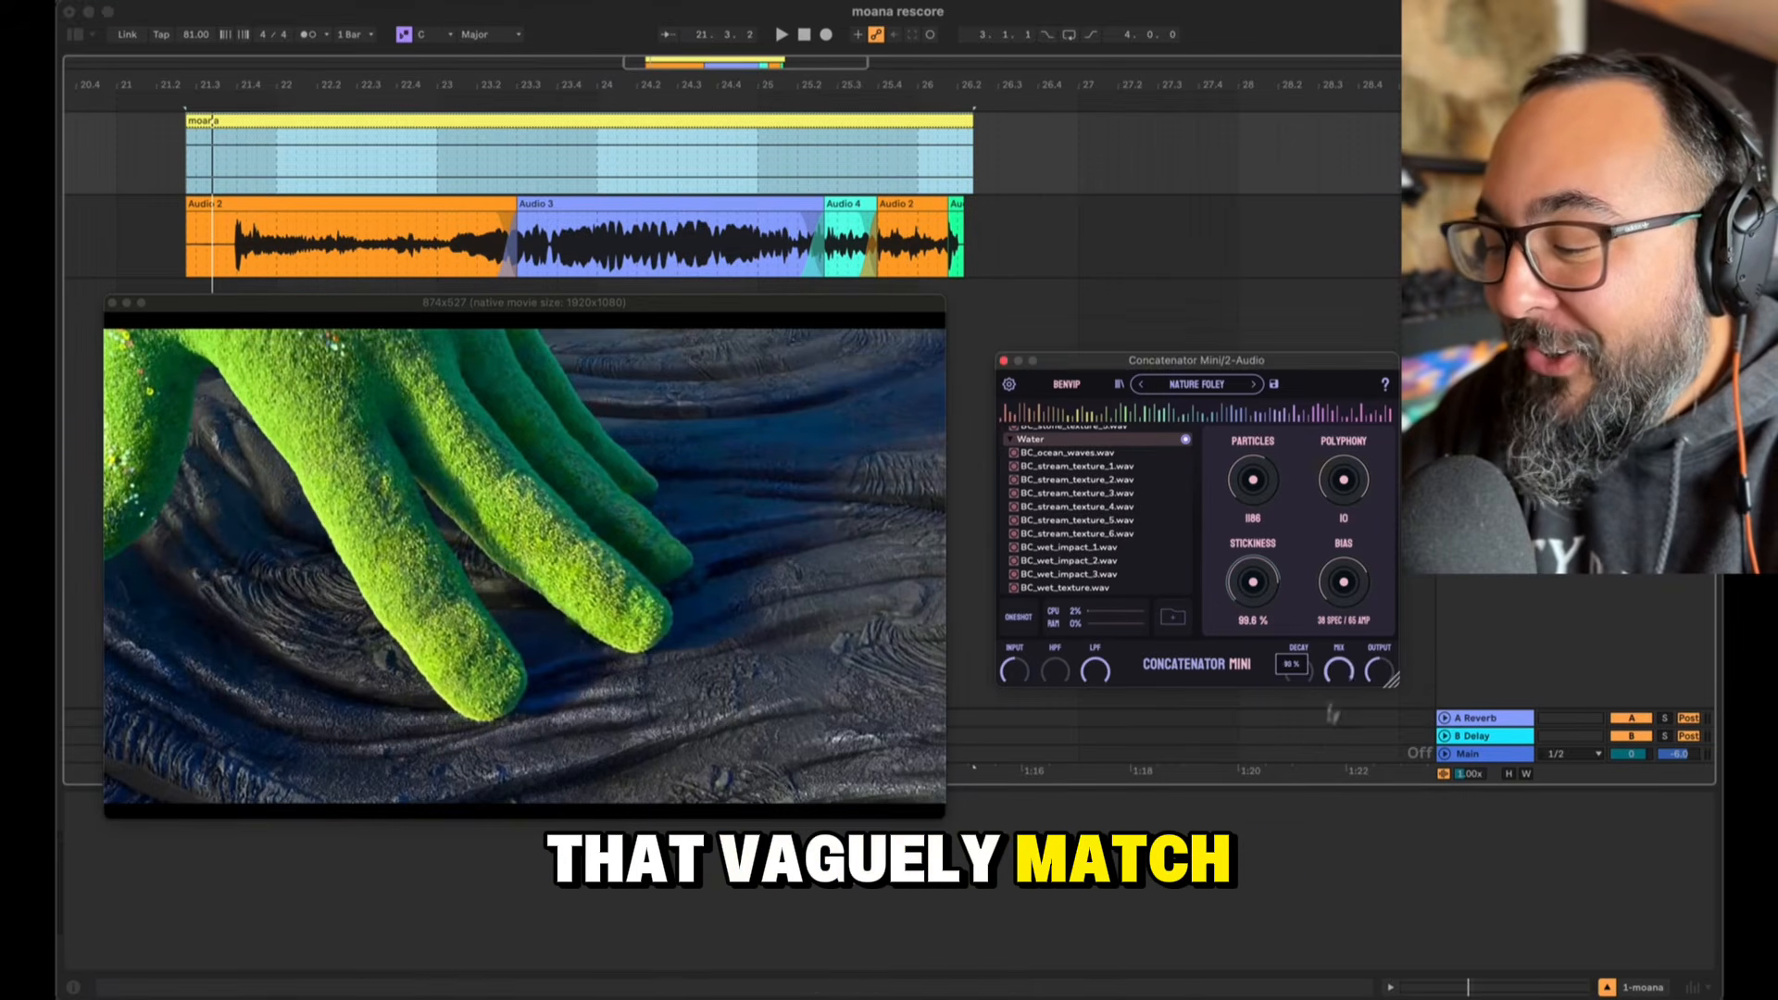
click(225, 247)
key(space)
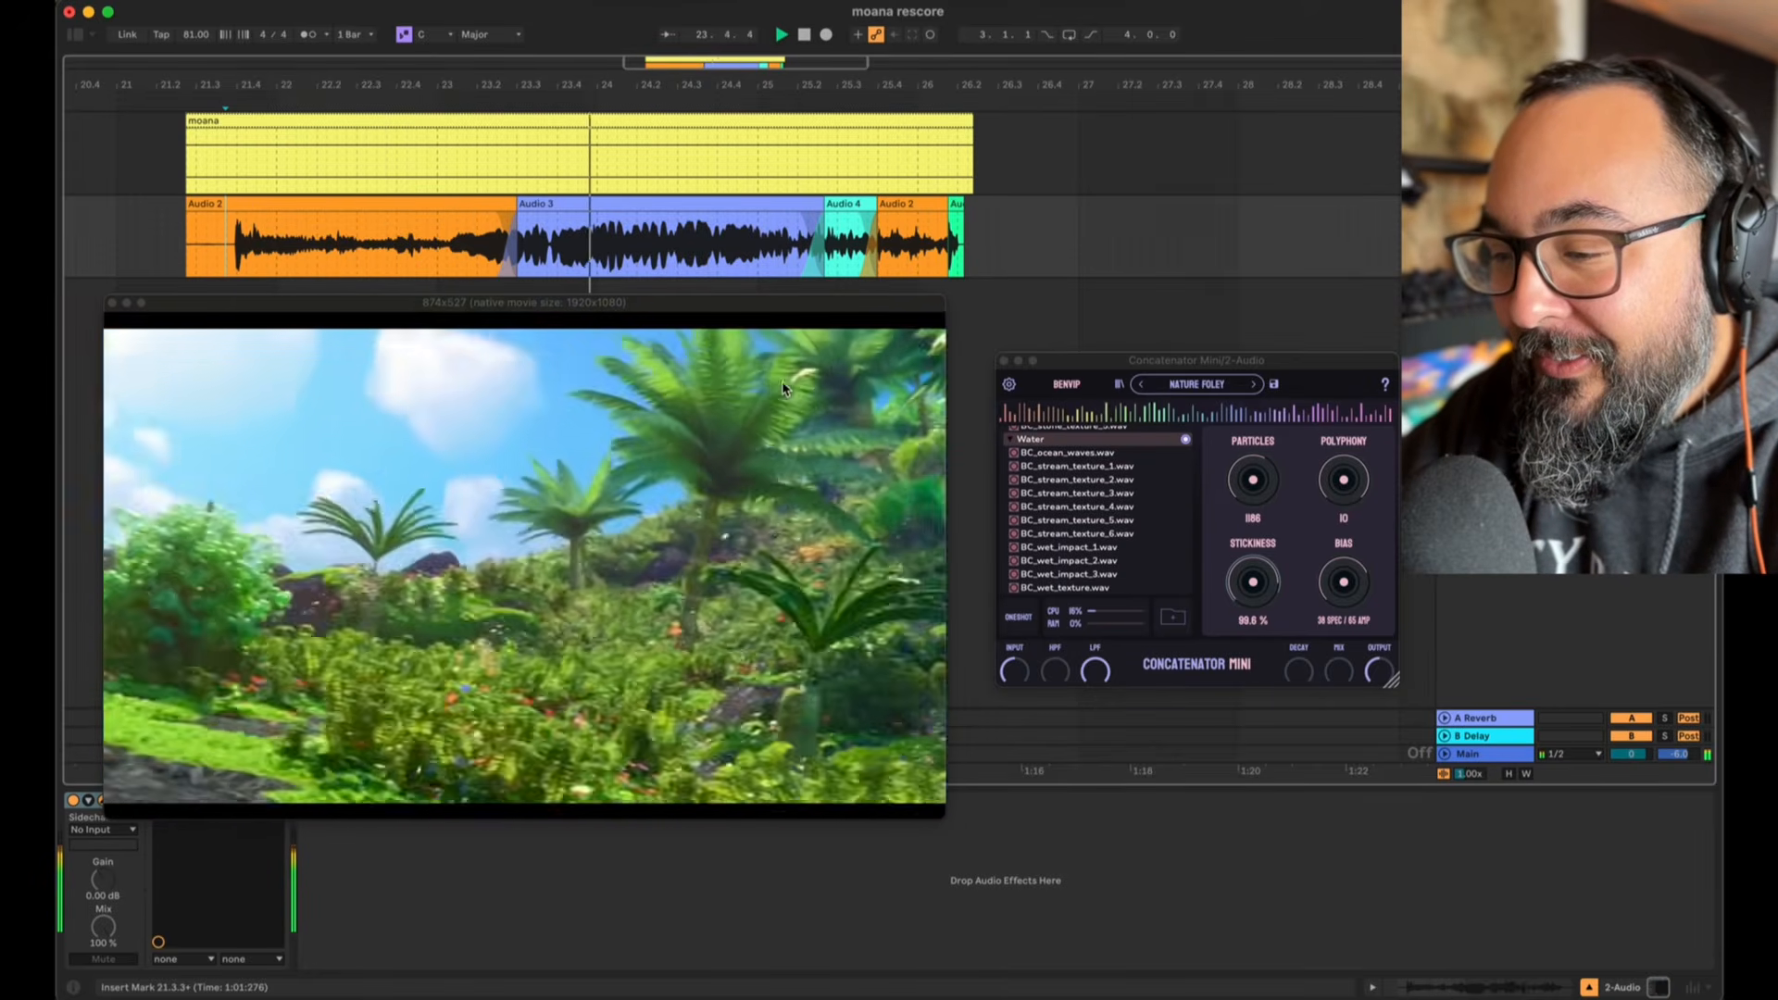
click(1343, 674)
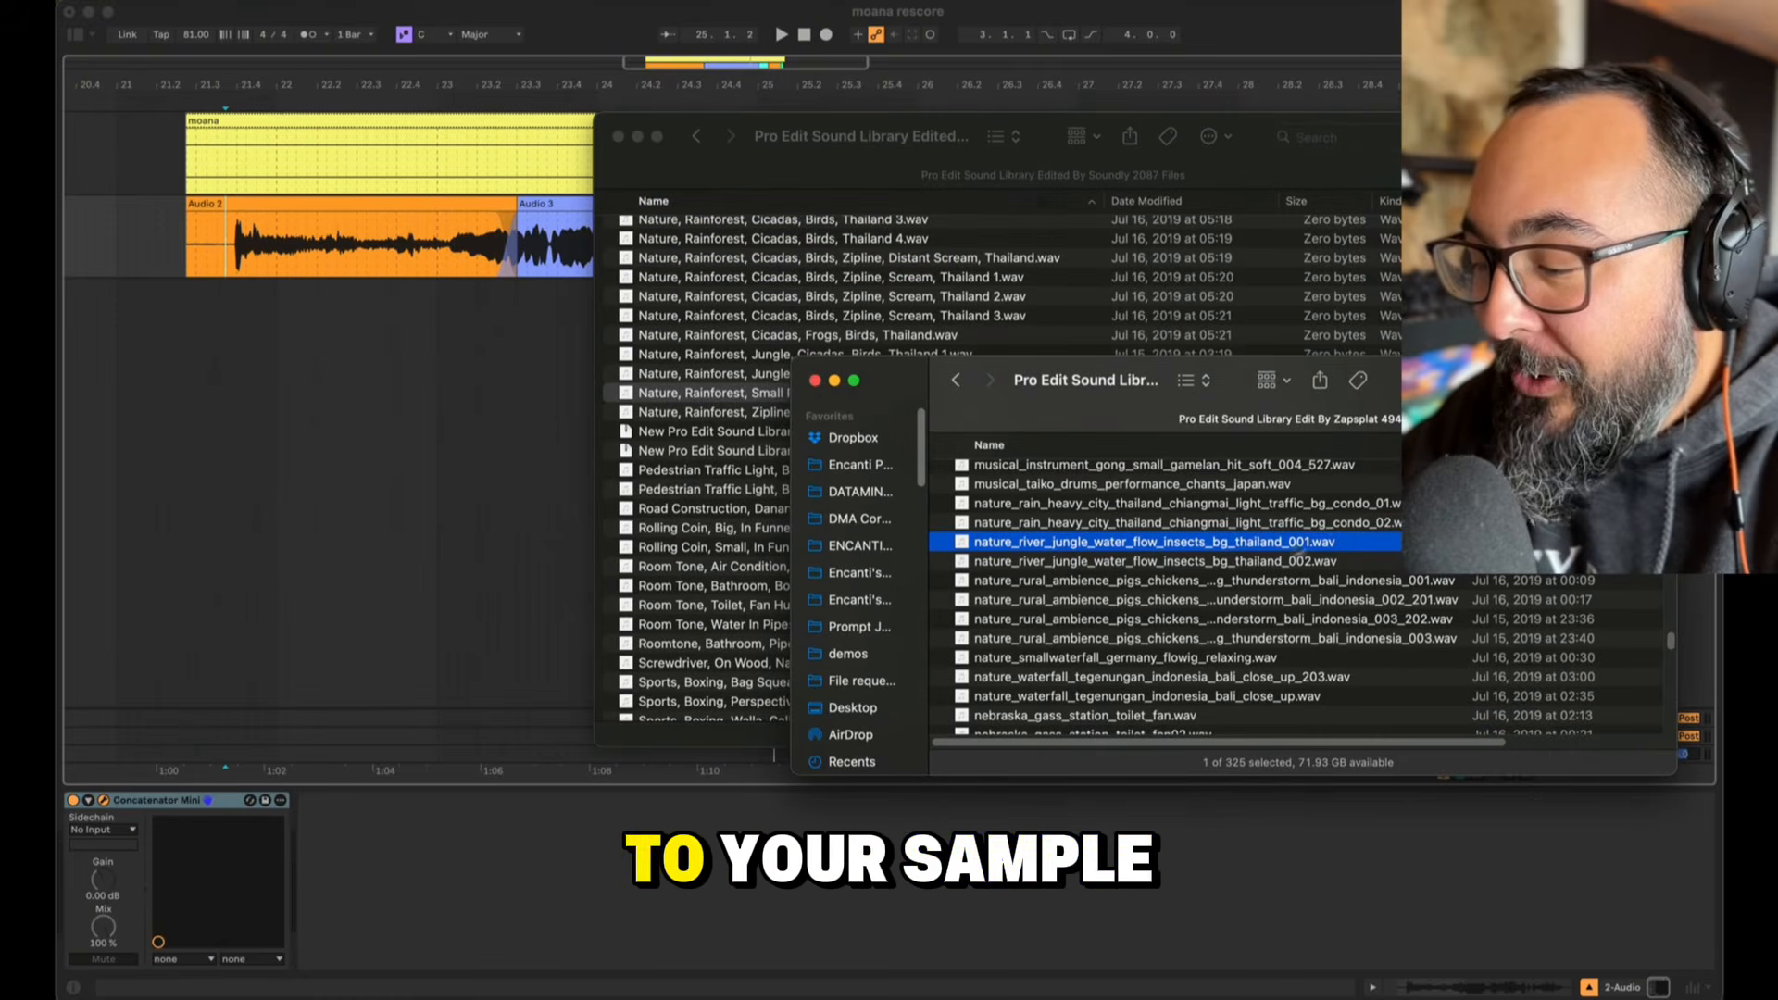
Step: Compare the Thailand river and jungle recordings in the two Pro Edit Sound Library folders
click(882, 166)
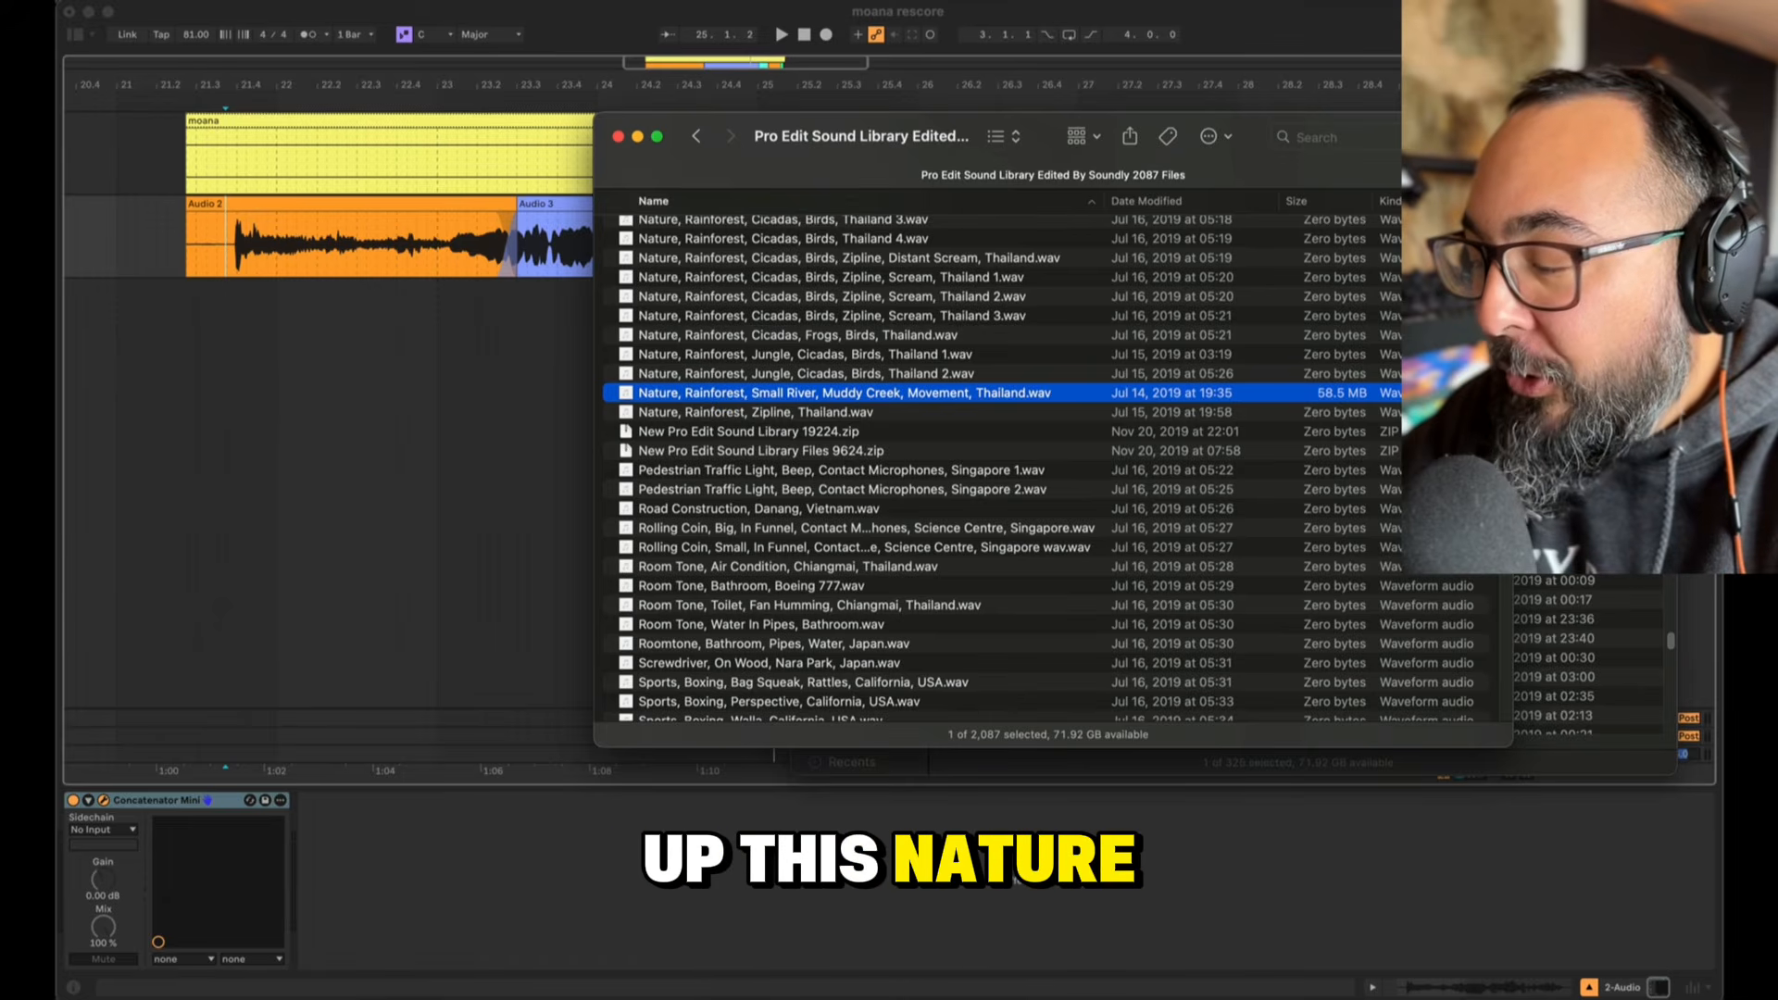
click(1237, 762)
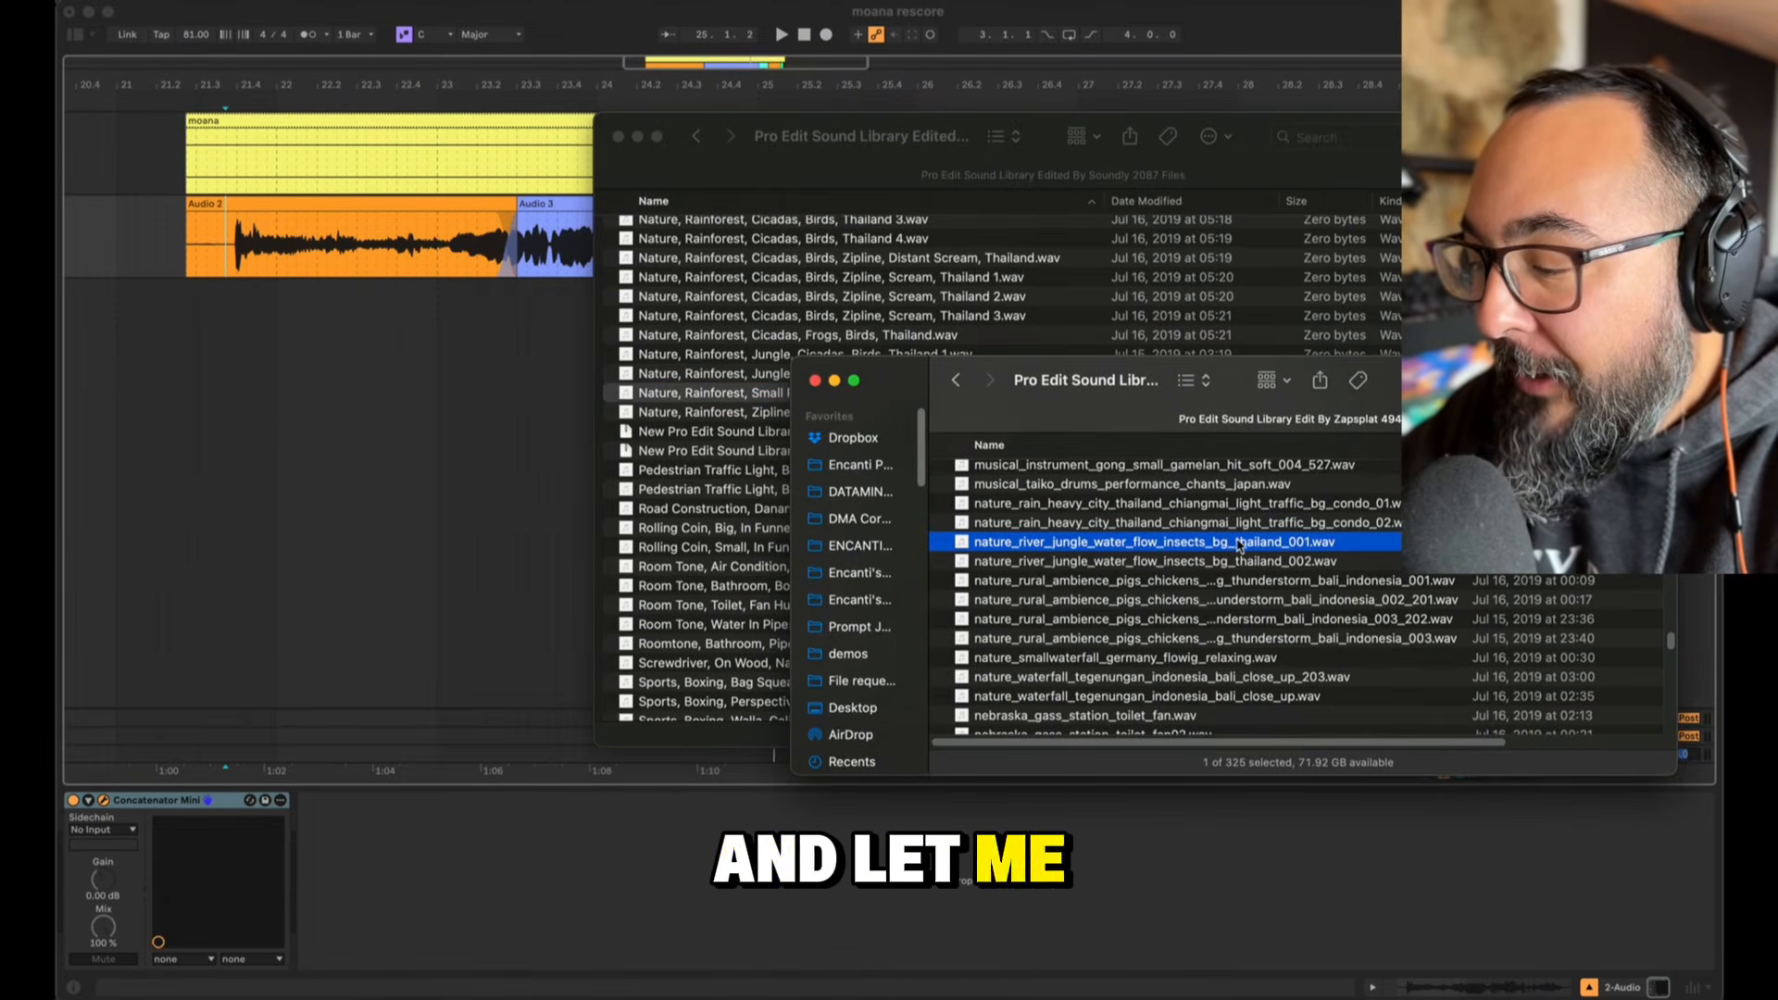
drag(1238, 547, 1107, 504)
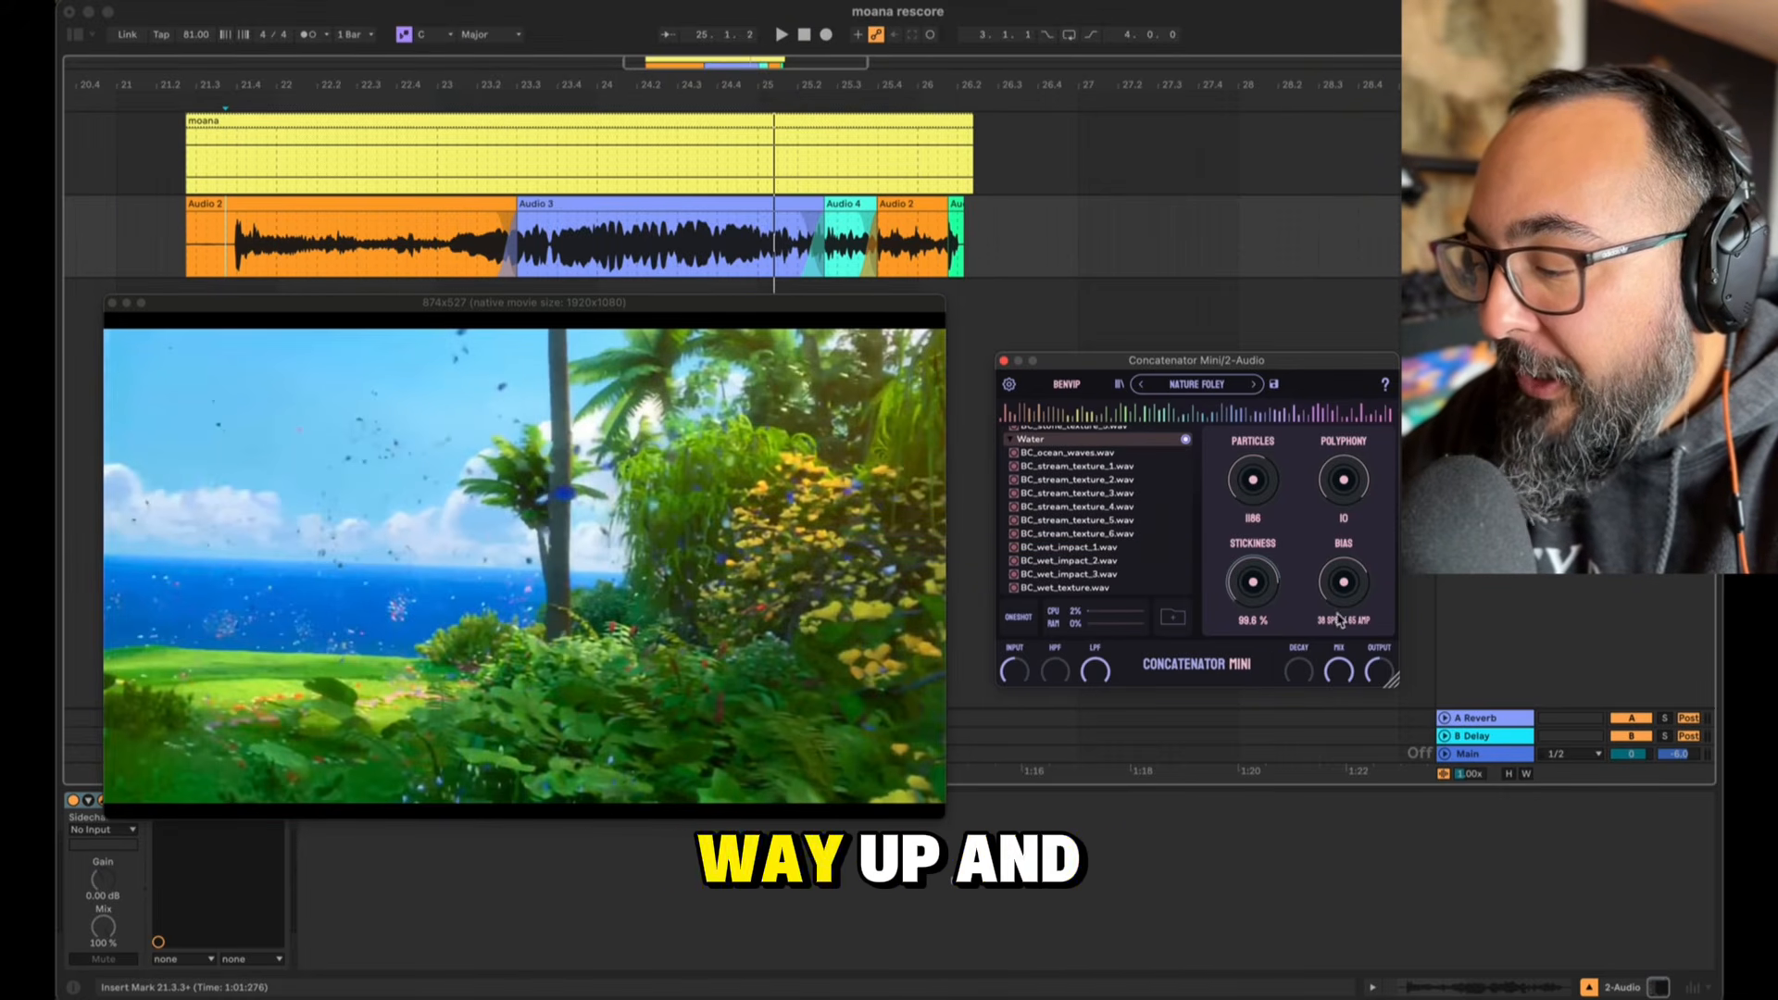
Step: Play the whole moana scene through Concatenator Mini's Nature Foley preset with Mix fully up
click(376, 220)
key(space)
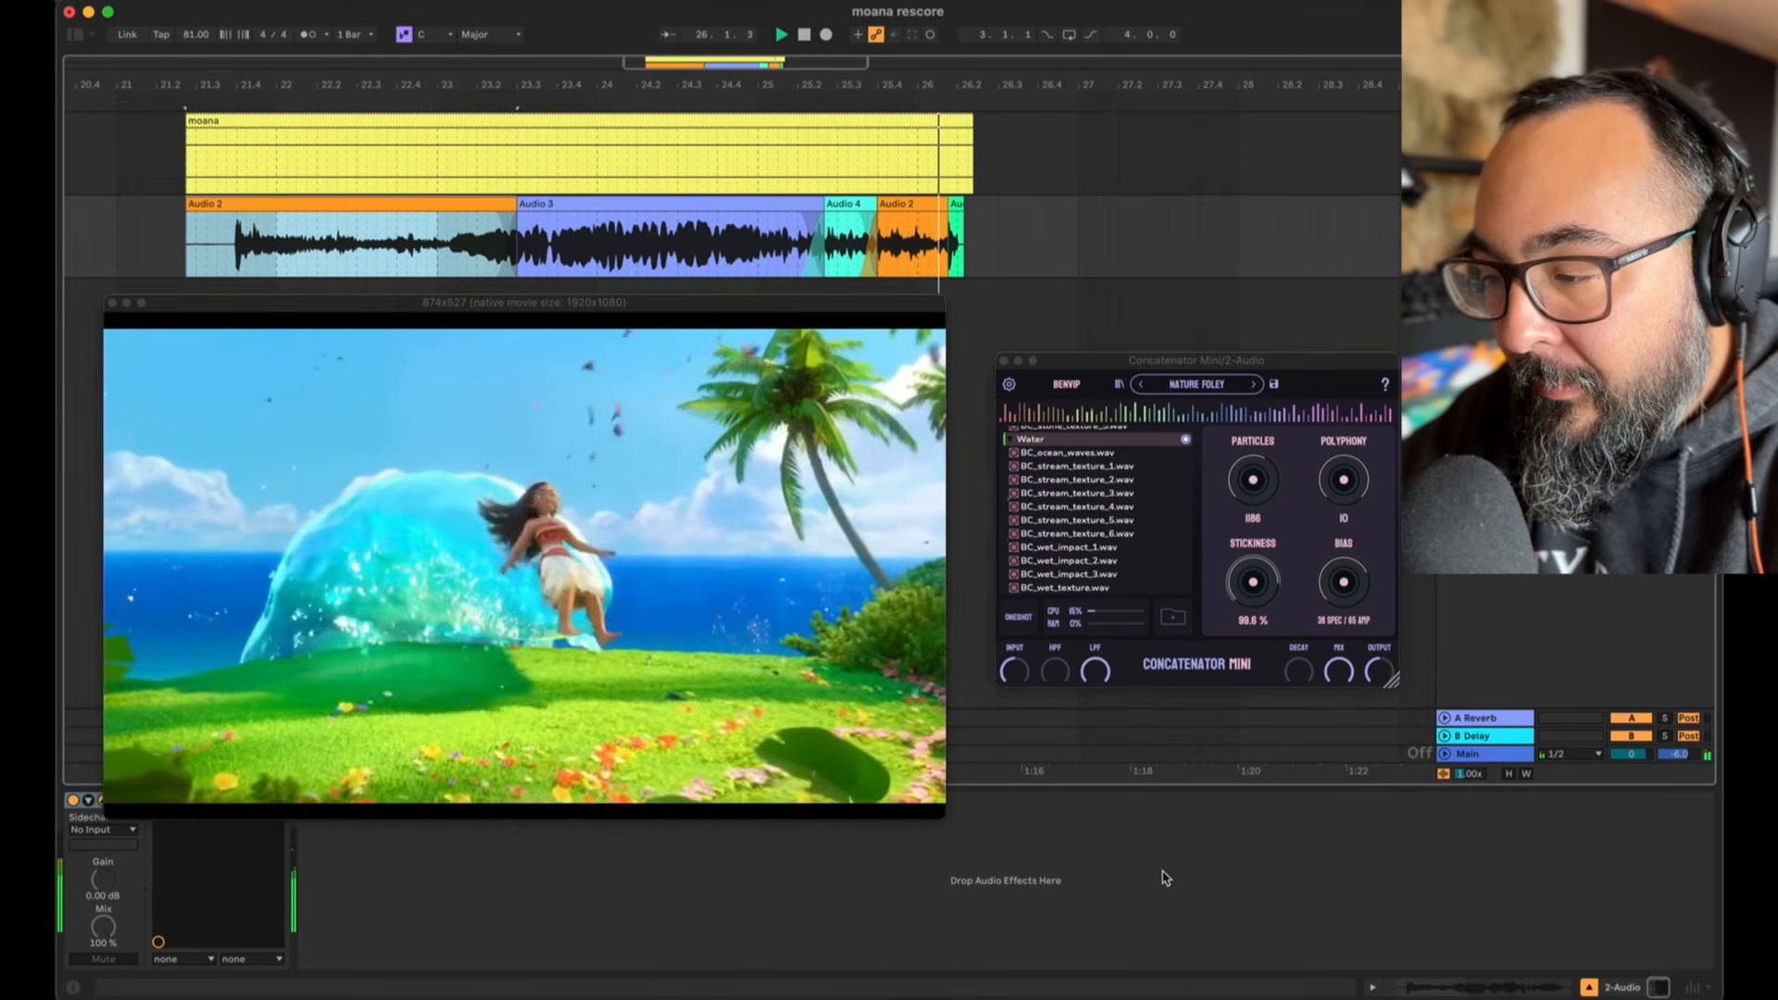
key(space)
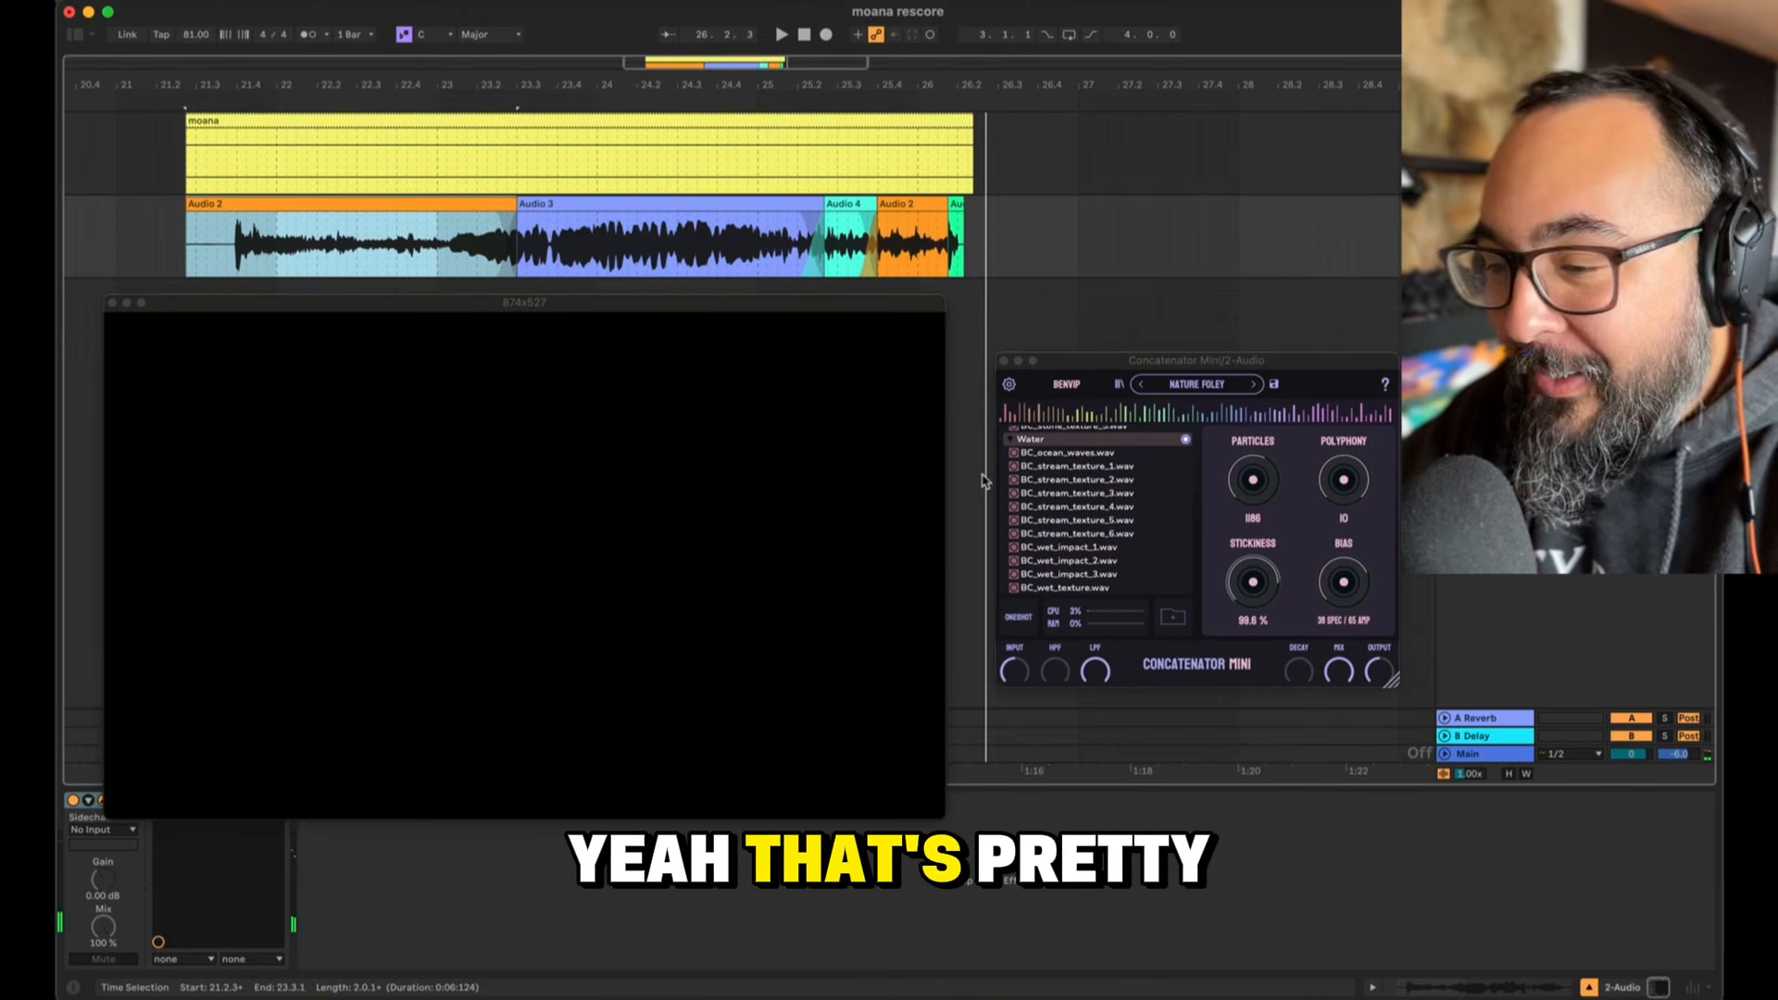
Step: Show automation for Concatenator Mini's LPF and draw a dip that rises again across the first Audio 2 clip
click(219, 246)
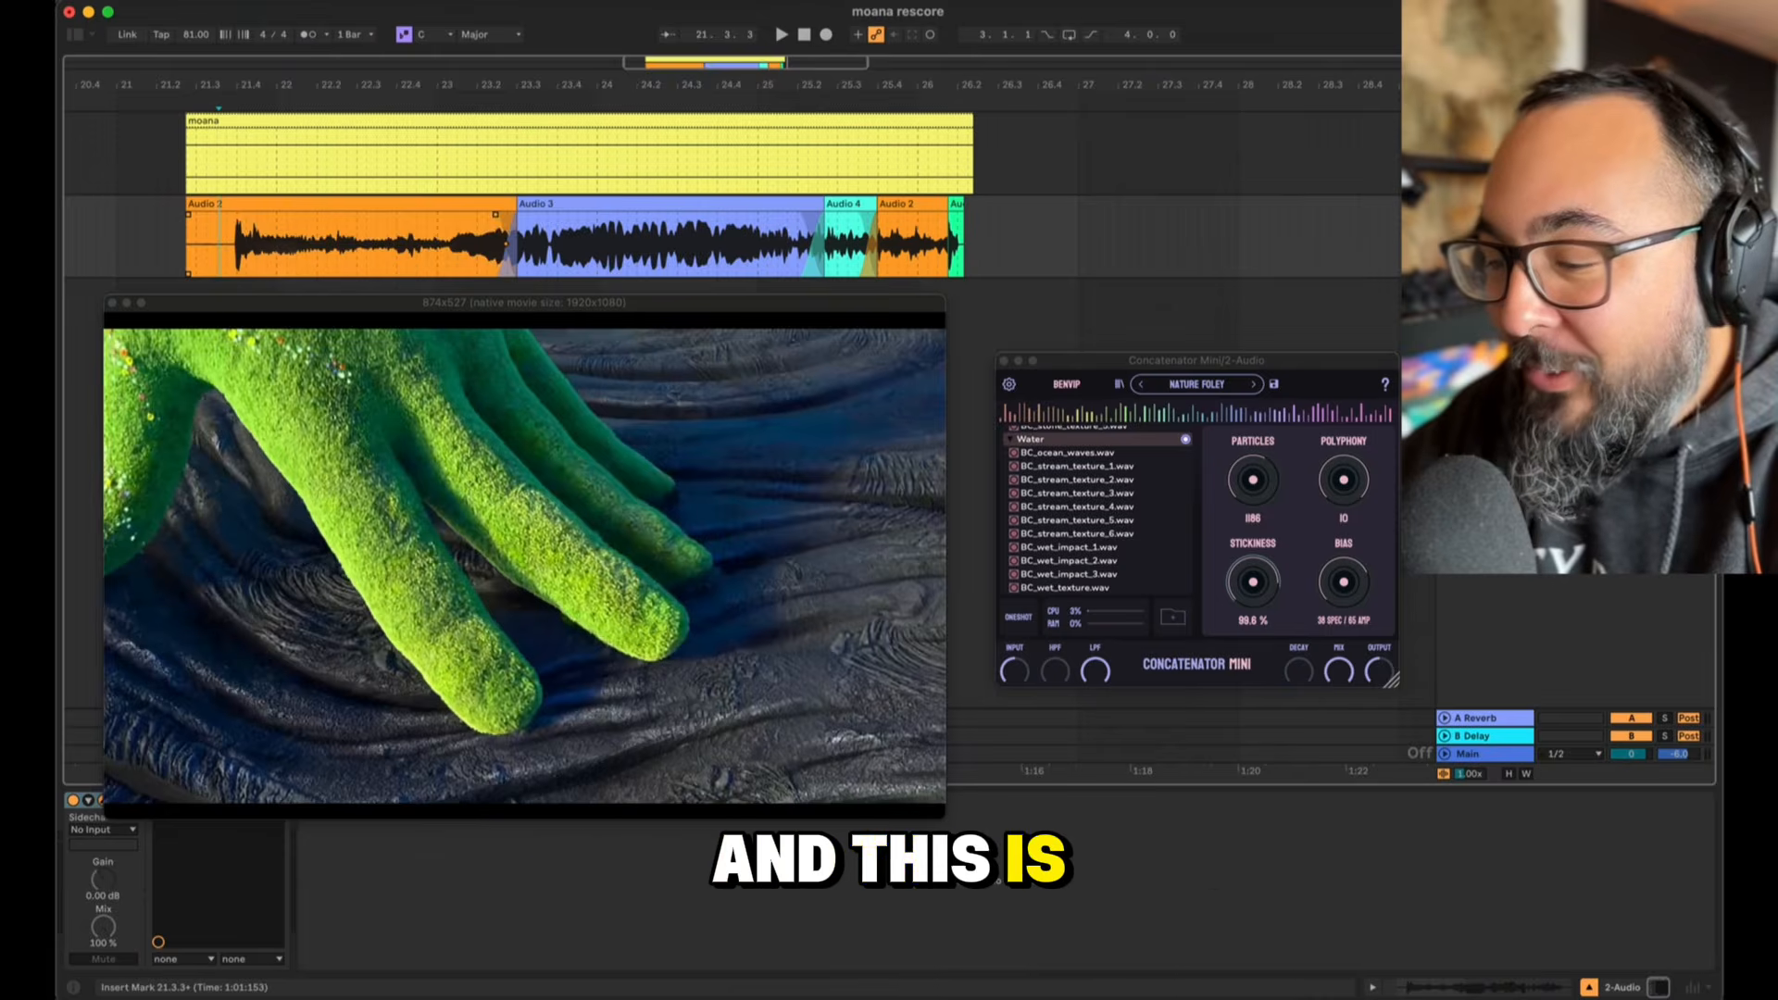
click(1090, 679)
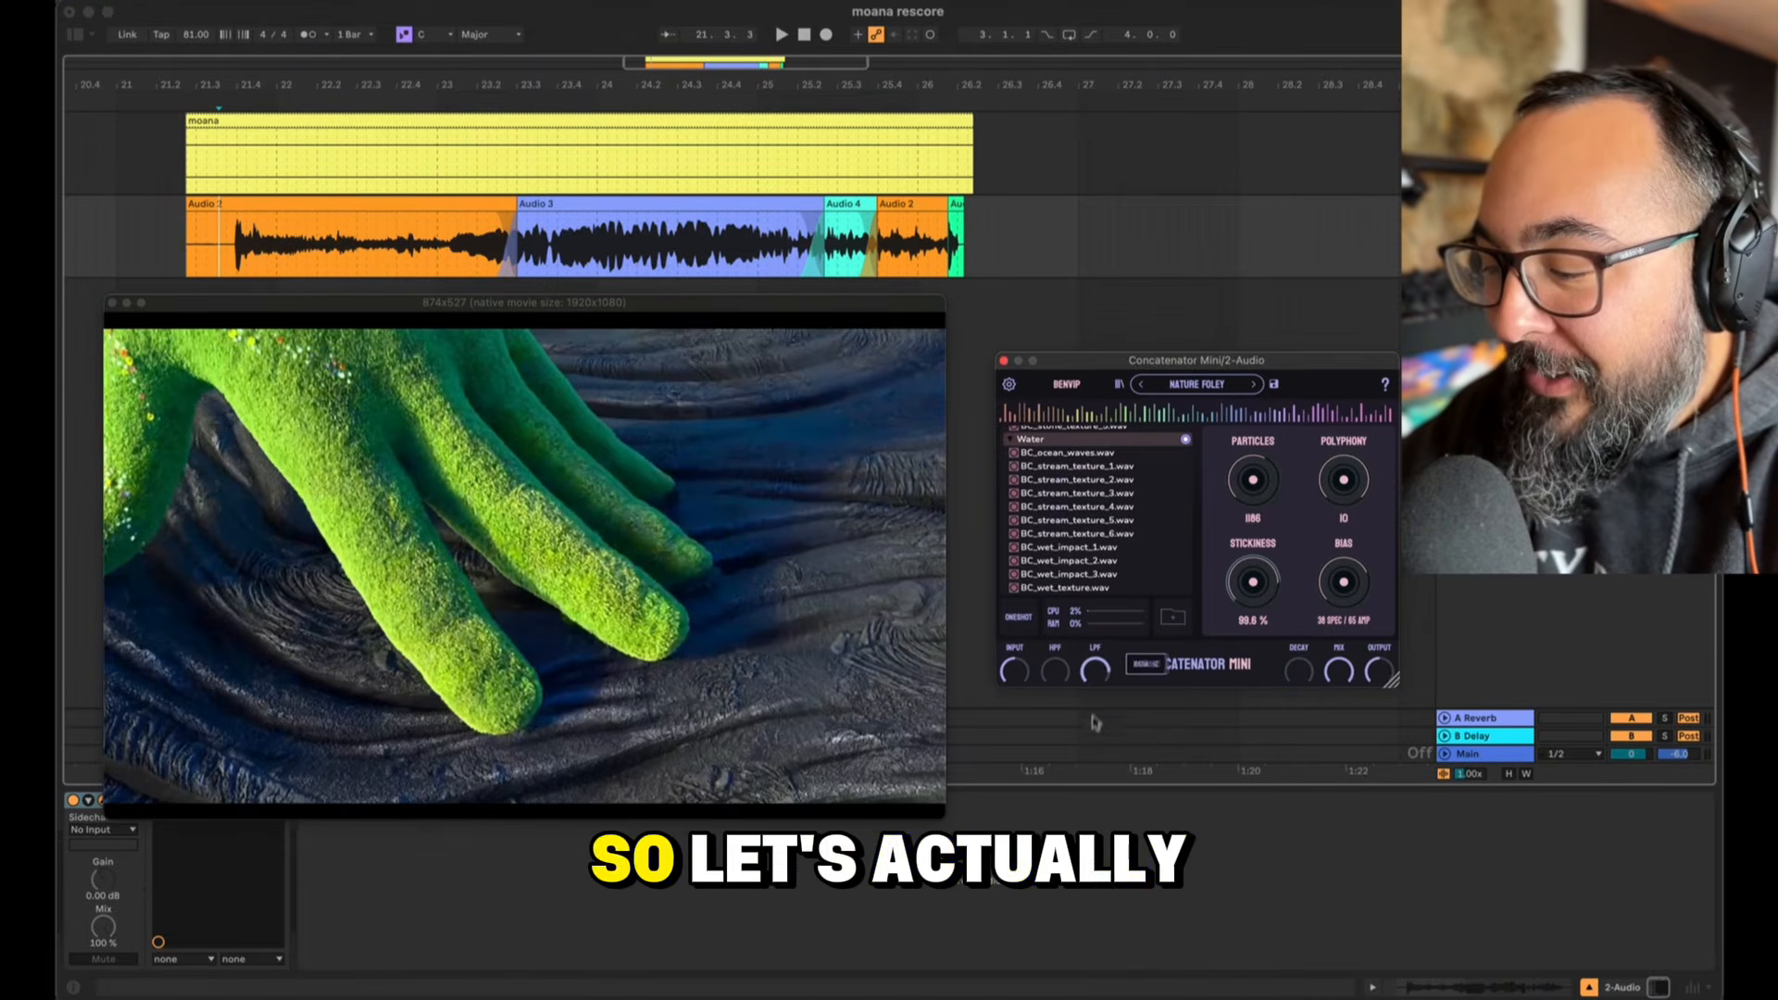
key(a)
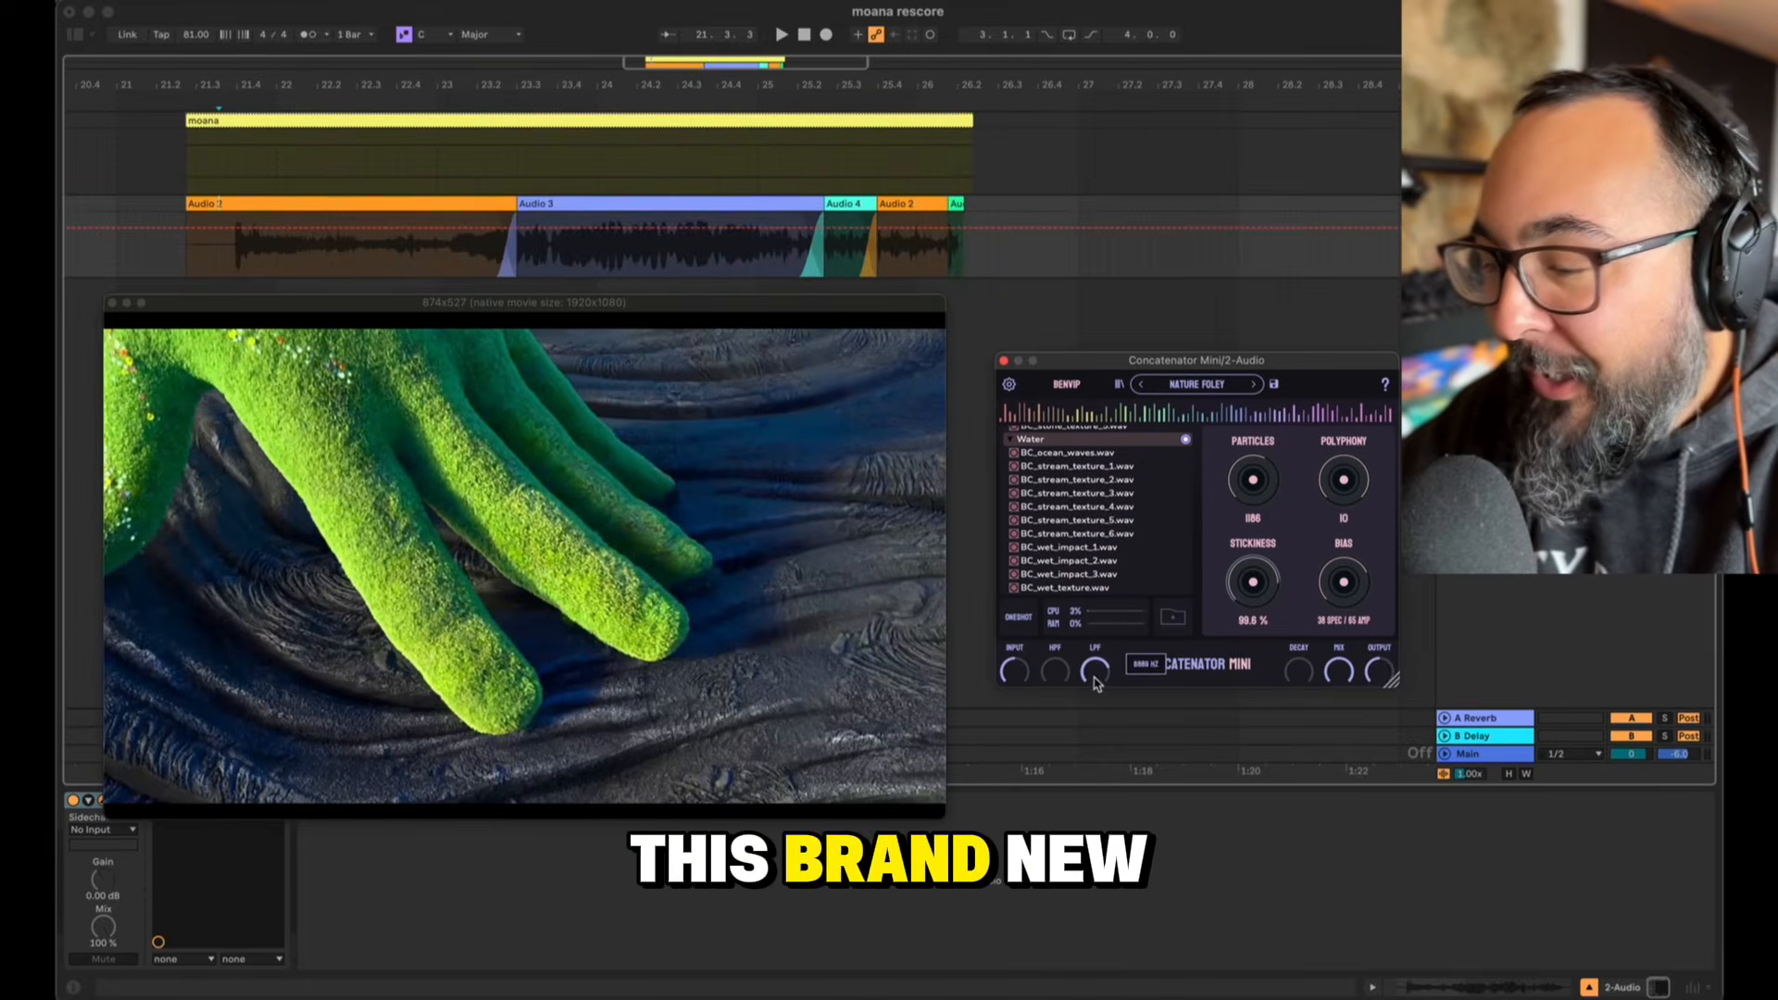
drag(1091, 738, 1085, 722)
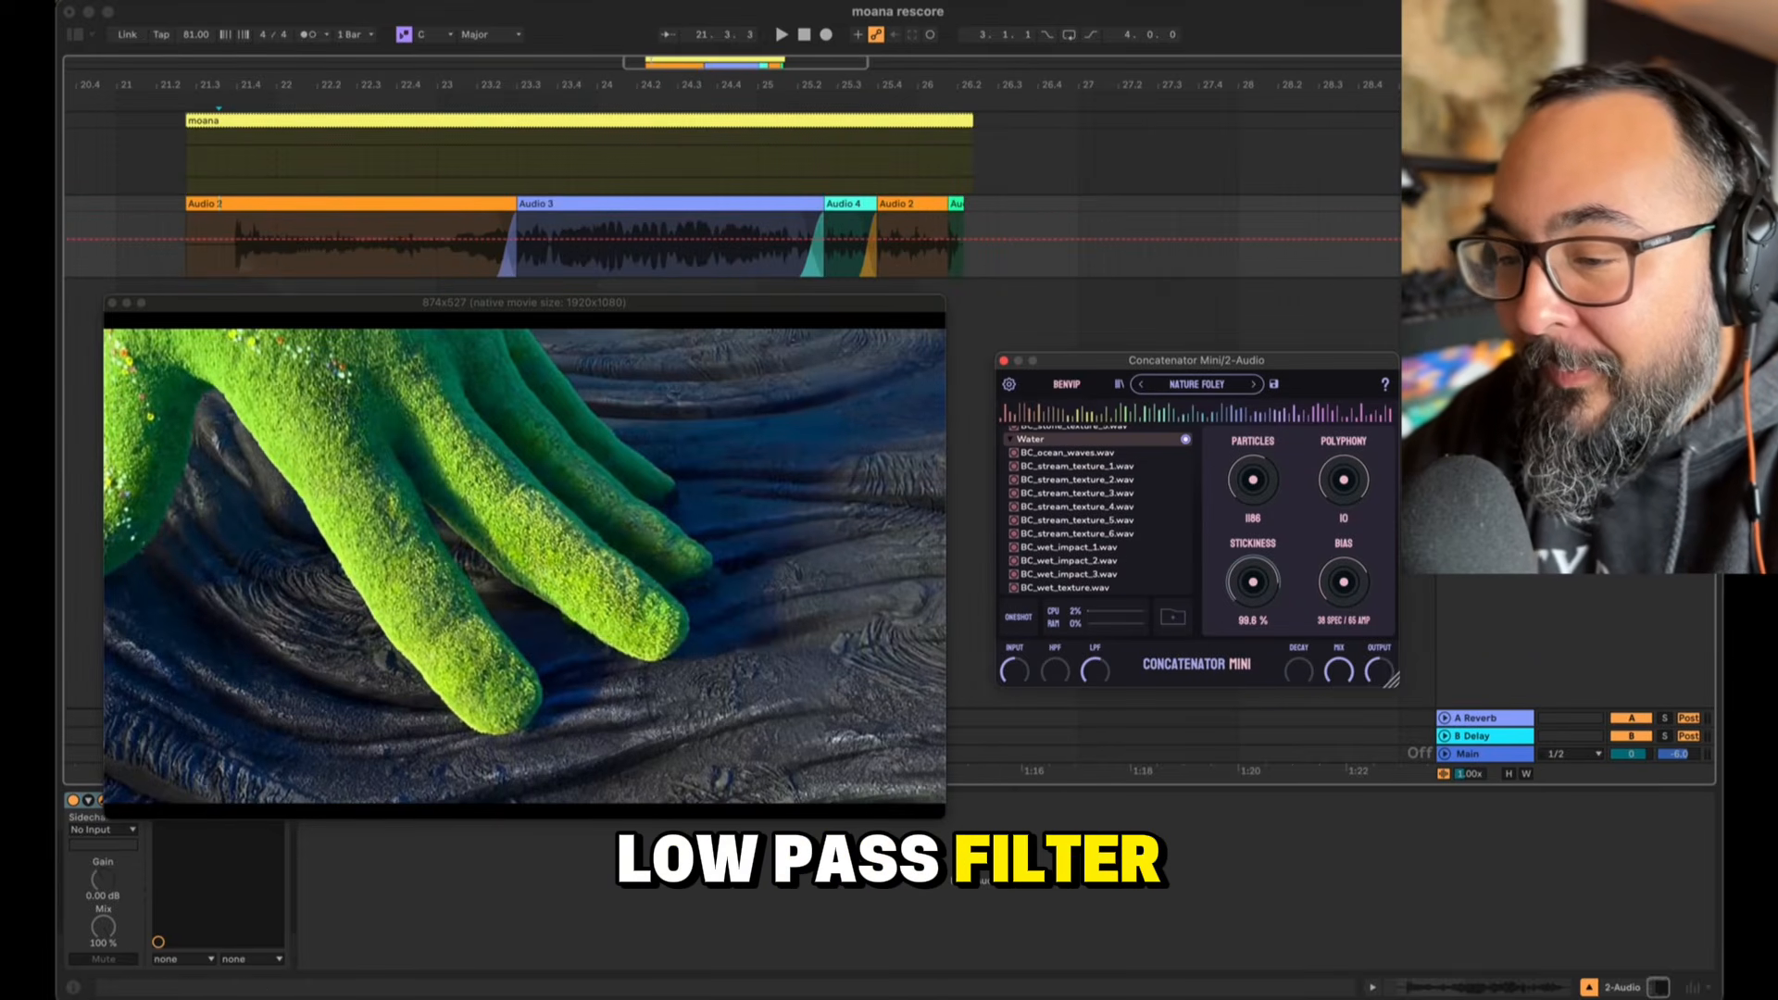
drag(228, 239, 303, 265)
drag(449, 266, 482, 225)
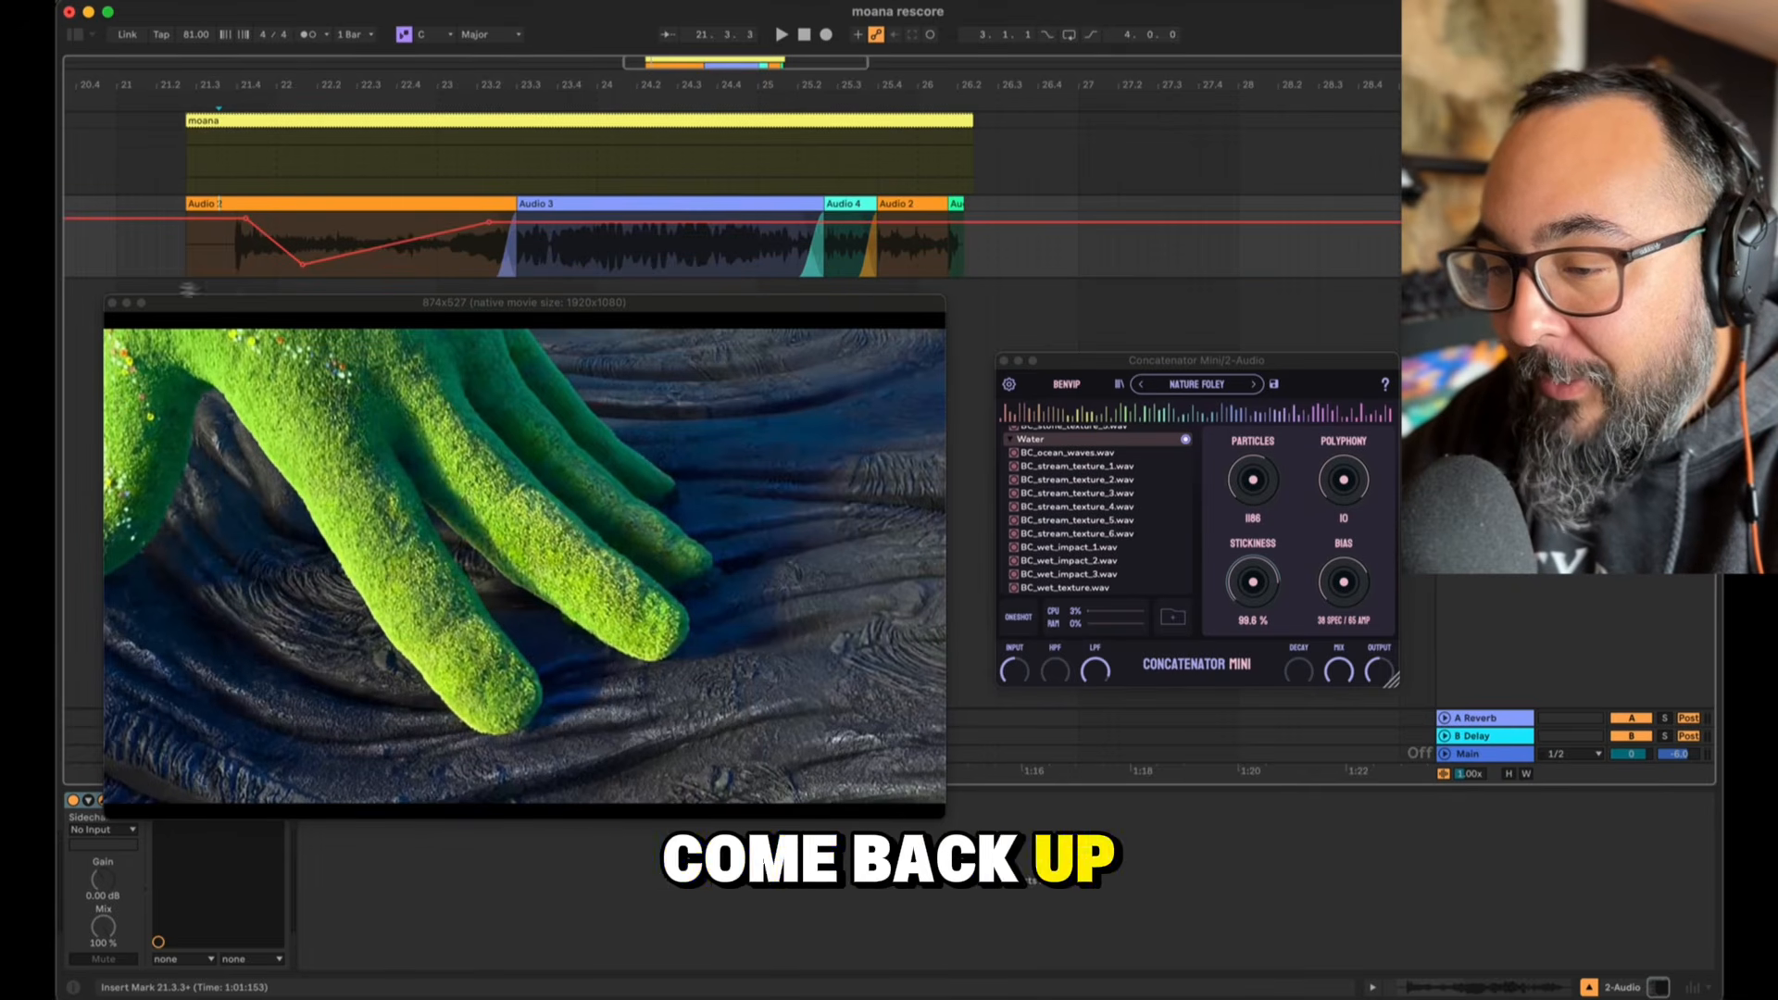
Step: Audition the low-pass automation, move the dip's lowest point earlier and raise its recovery point near the end of the first Audio 2 clip
click(211, 245)
key(space)
mouse_move(303, 265)
mouse_down()
mouse_move(274, 273)
mouse_move(274, 253)
mouse_up()
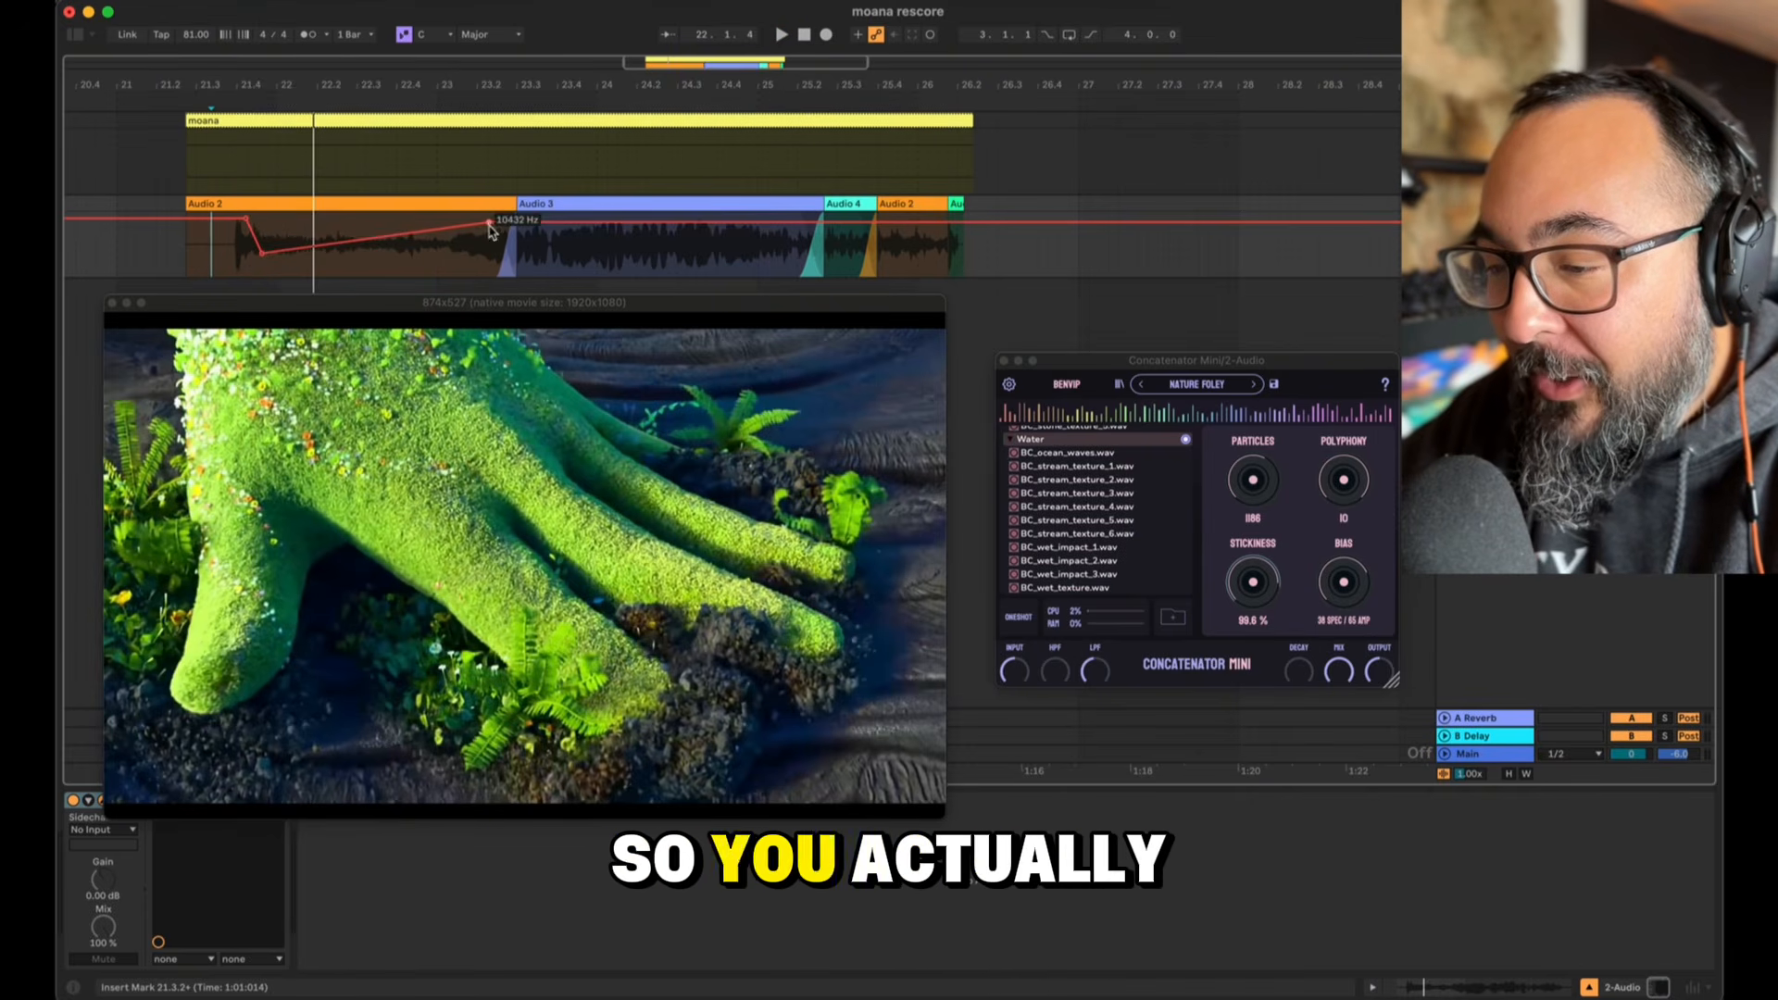
drag(489, 222, 490, 215)
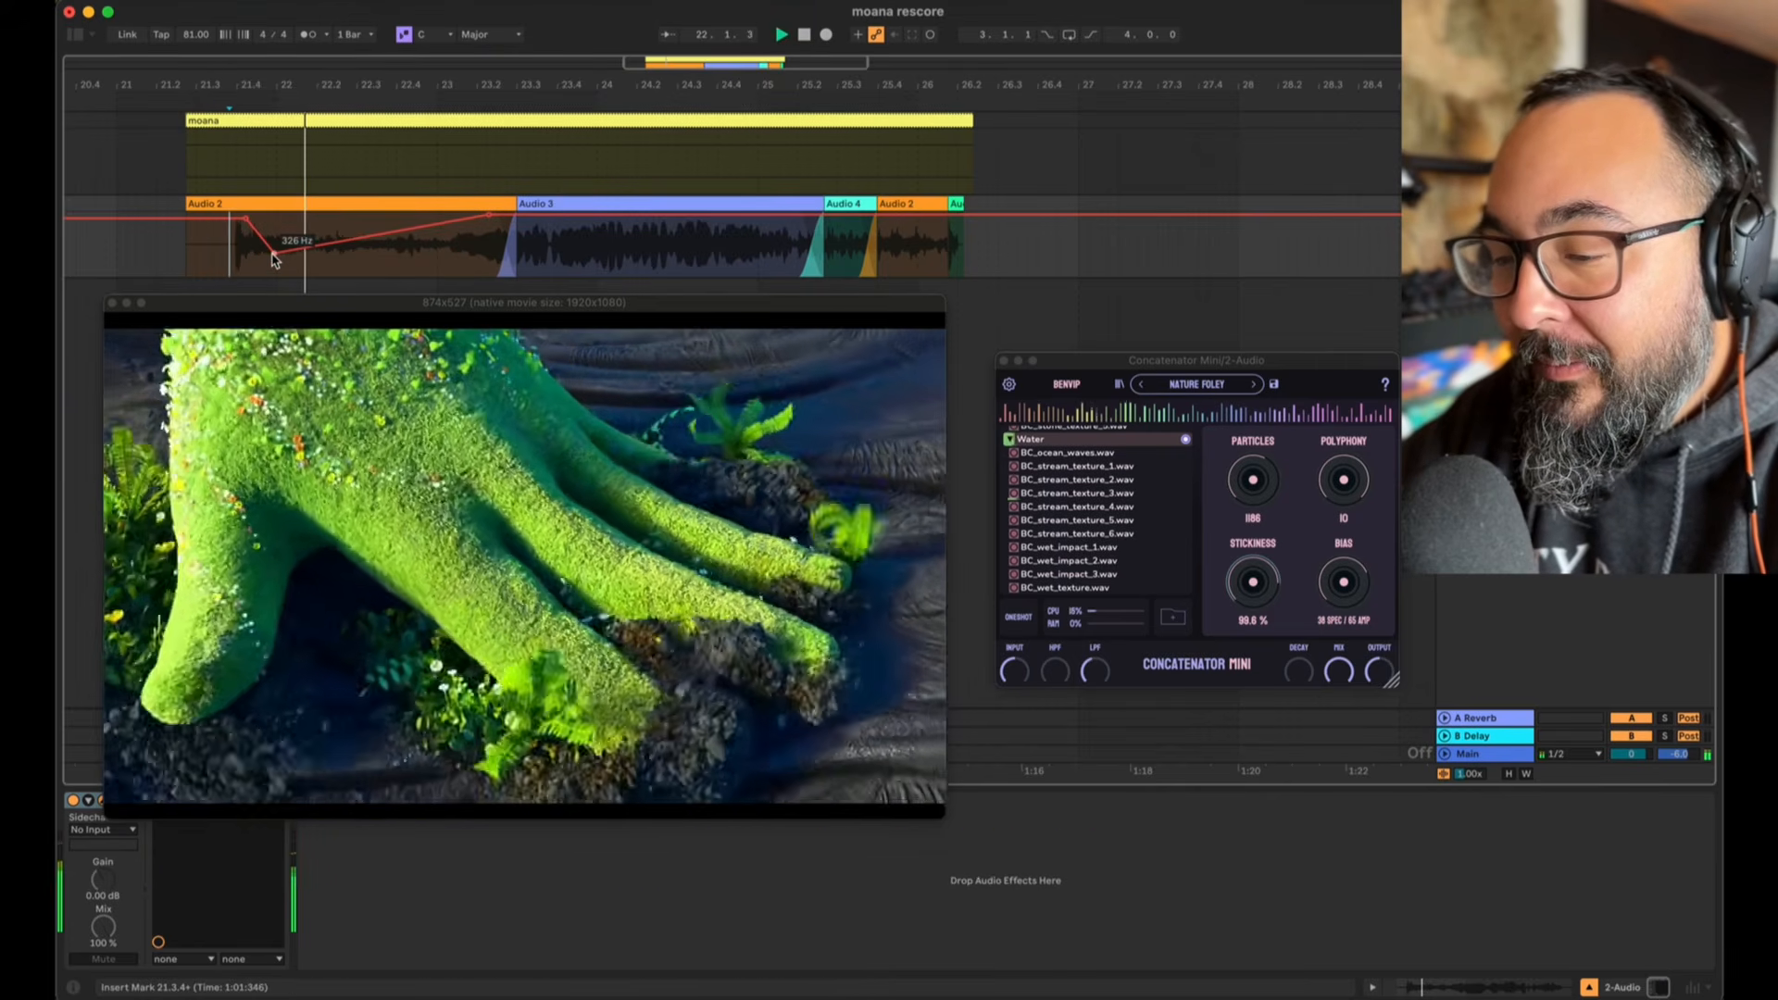
Step: Readjust the low-pass dip's lowest point to about 326 Hz and replay the scene's opening to check it
drag(263, 253, 235, 219)
key(space)
key(space)
key(space)
key(space)
key(space)
key(space)
Step: Draw an HPF automation bump from the end of Audio 3 across Audio 4 and the second Audio 2 clip, and audition it
click(745, 276)
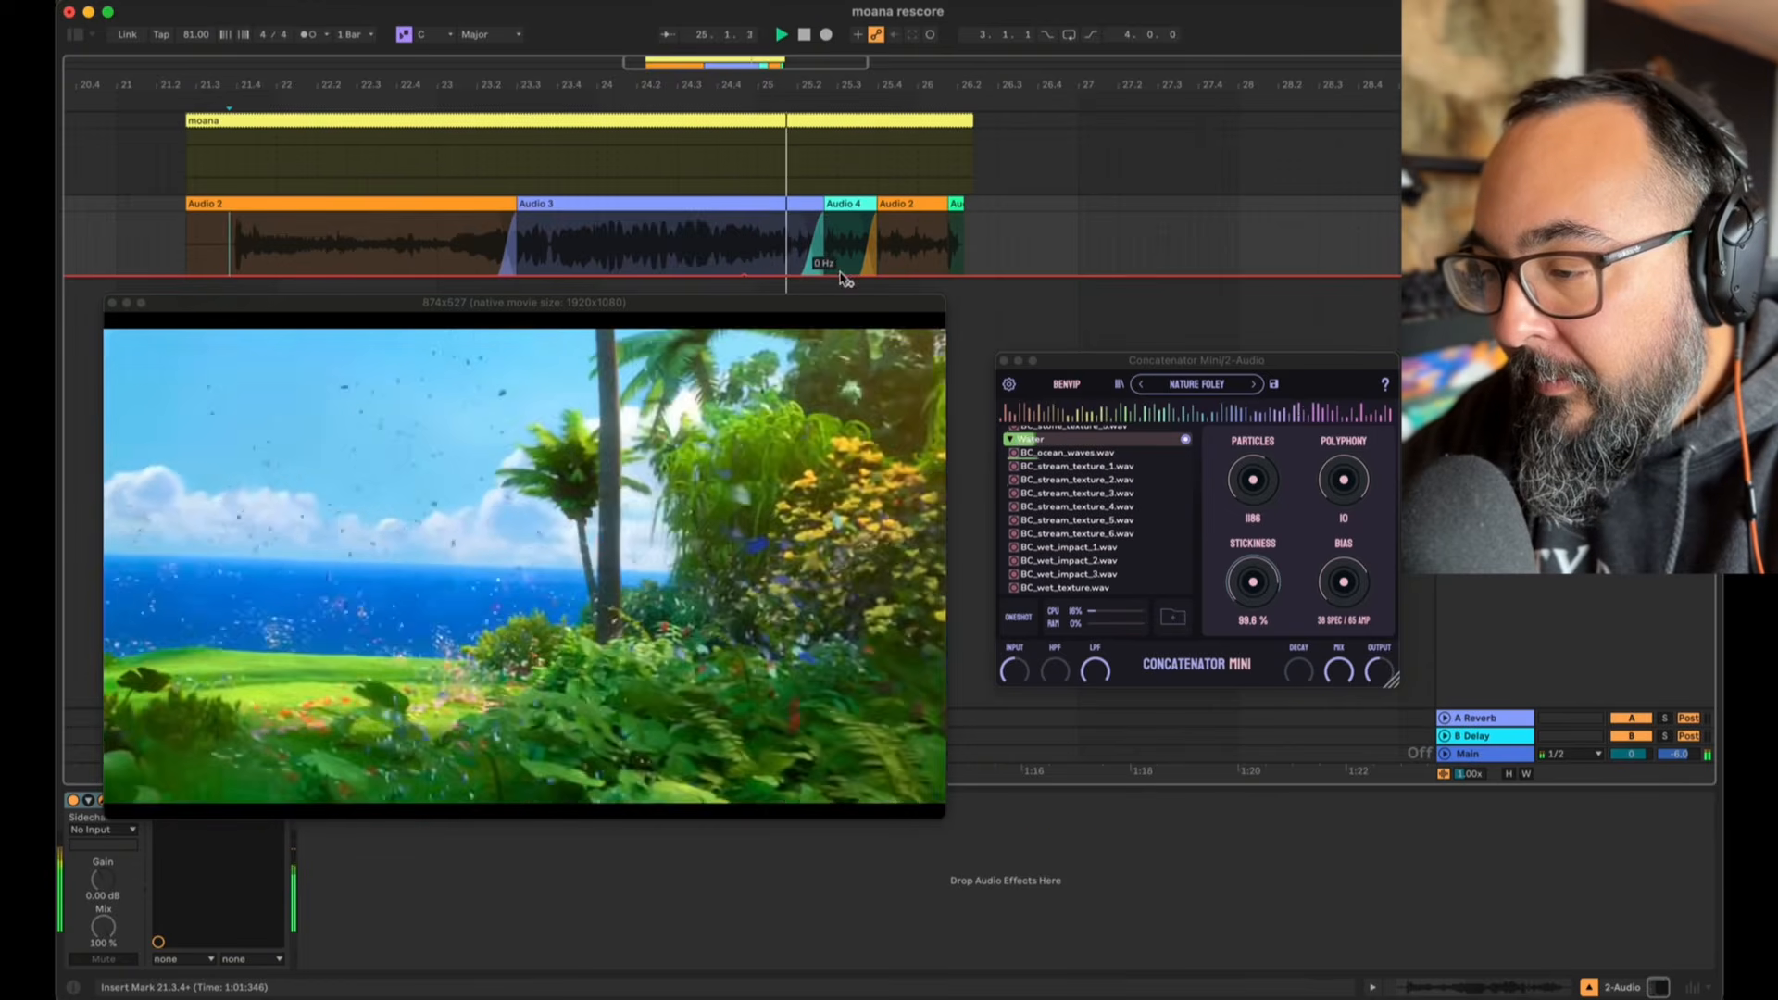
drag(842, 275, 945, 275)
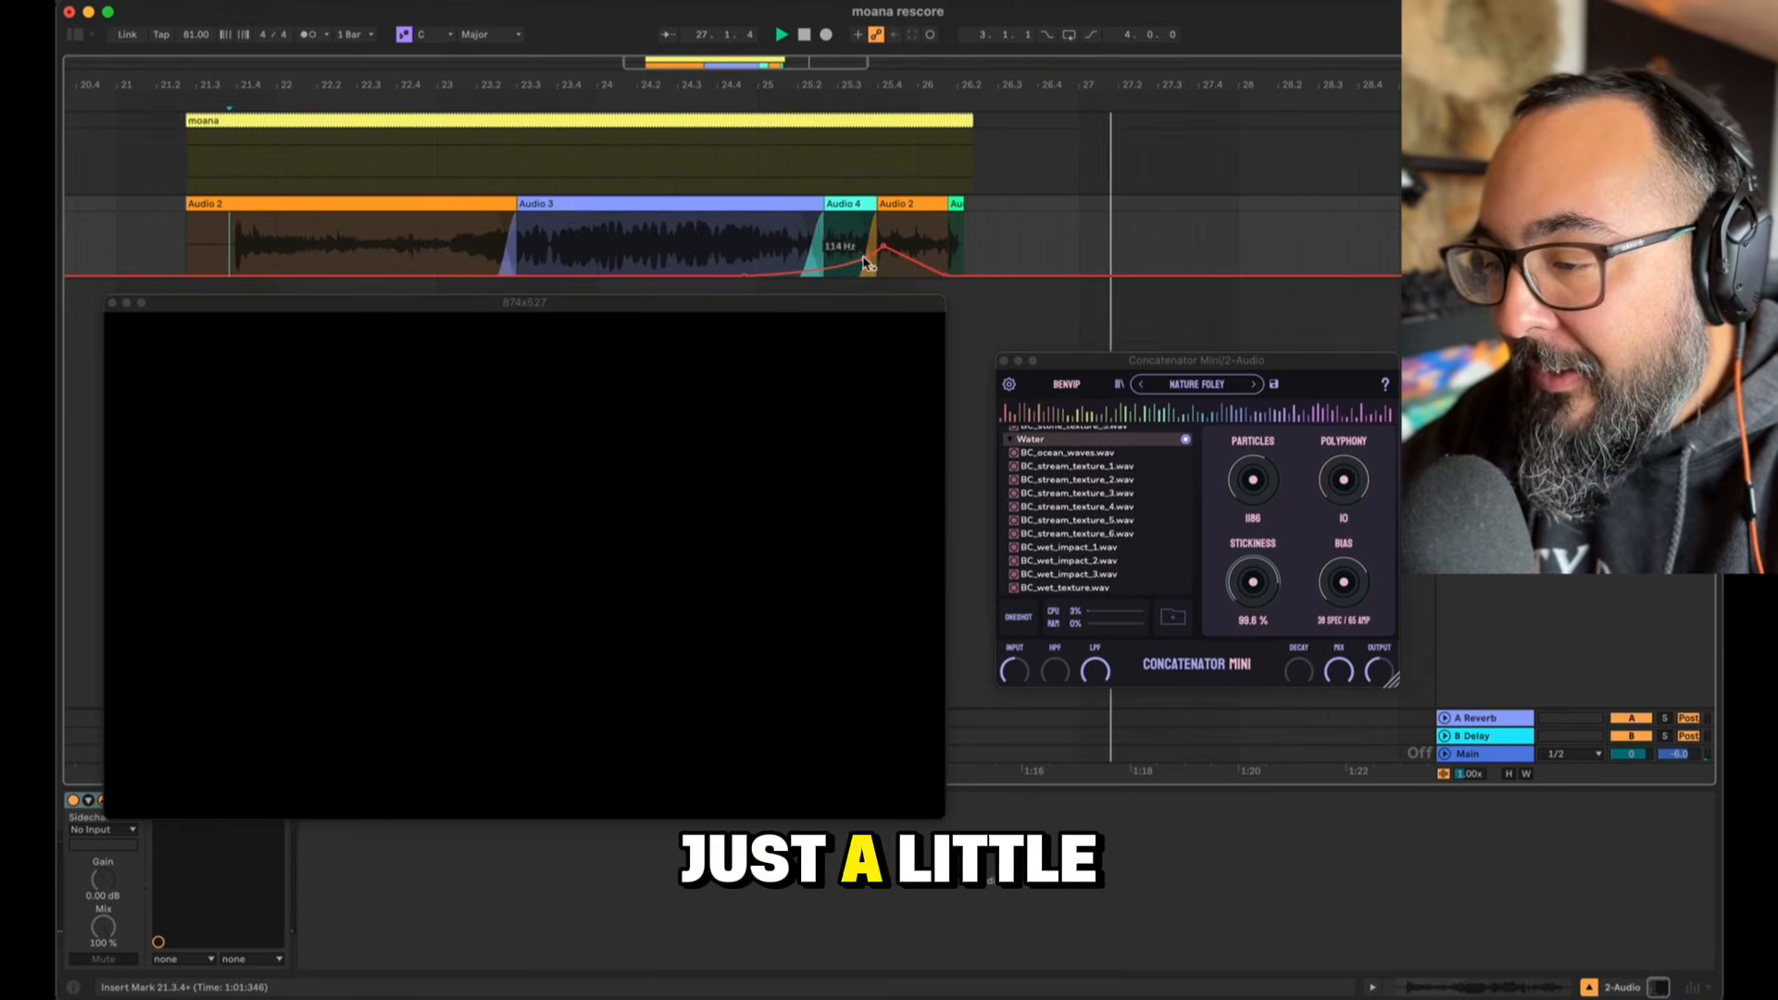
click(842, 248)
key(space)
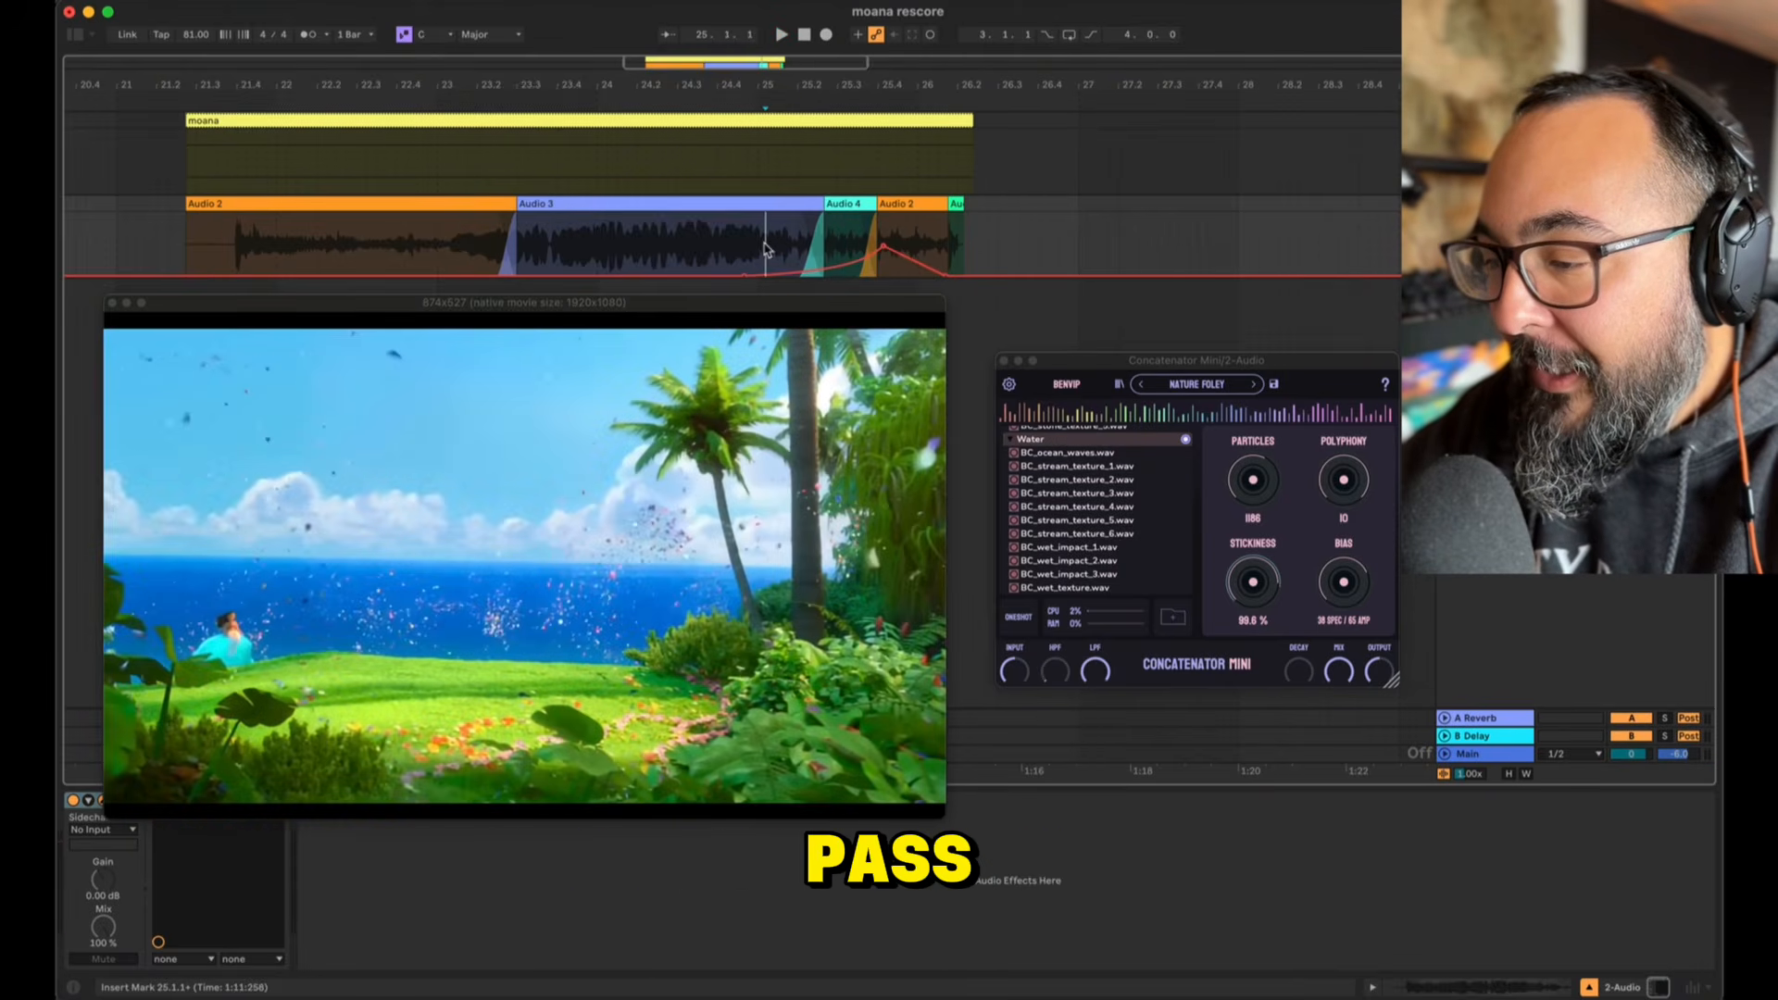
key(space)
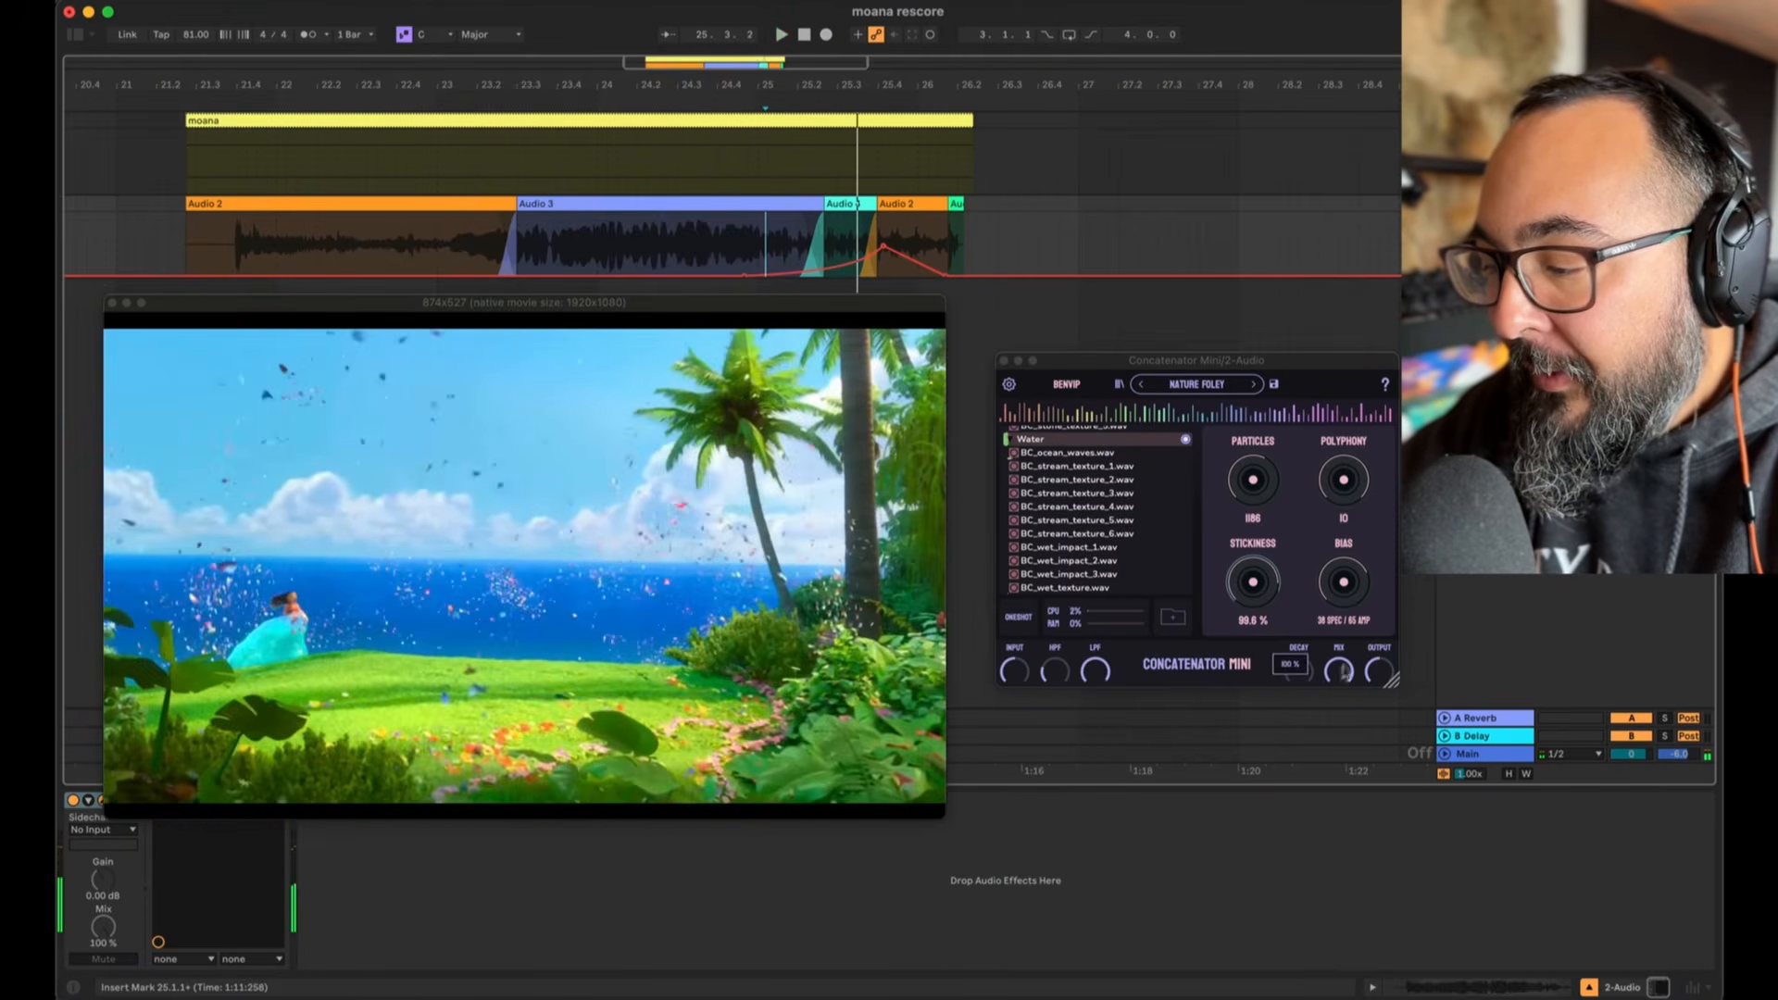
Step: Automate Concatenator Mini's Decay with a rise to about 1.3 s near the end of the first Audio 2 clip and a fall into Audio 3
click(1300, 679)
click(315, 275)
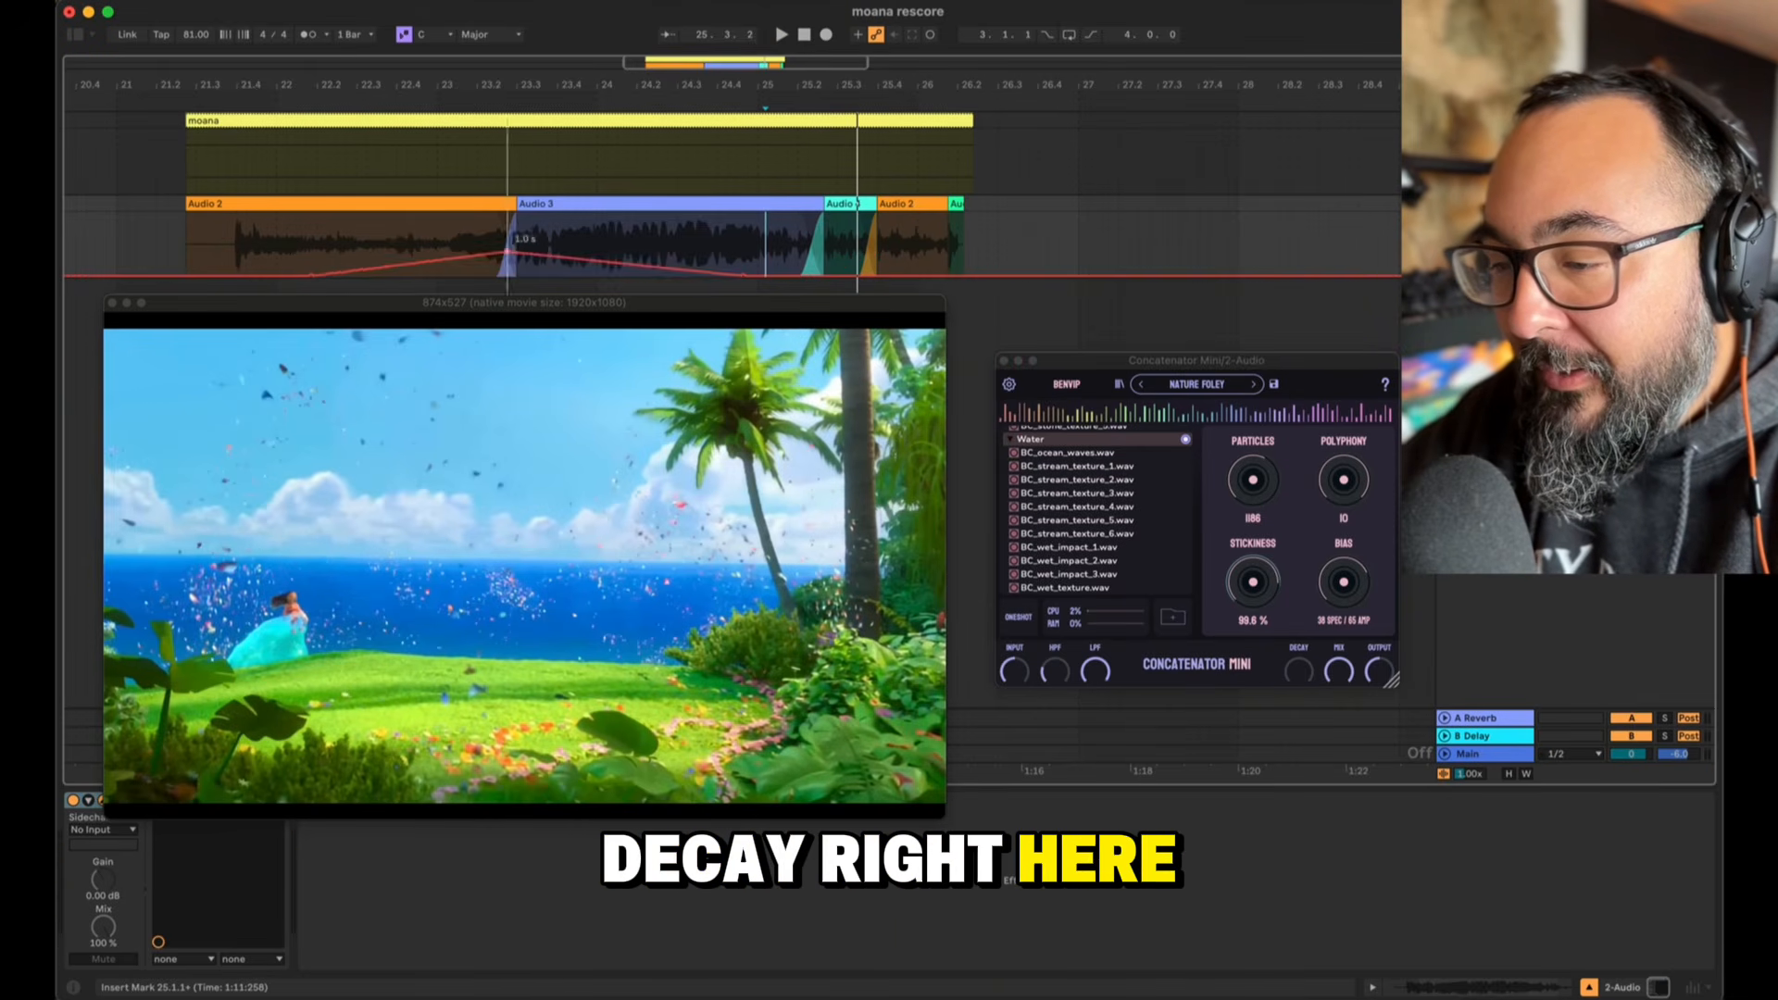
drag(510, 250, 485, 242)
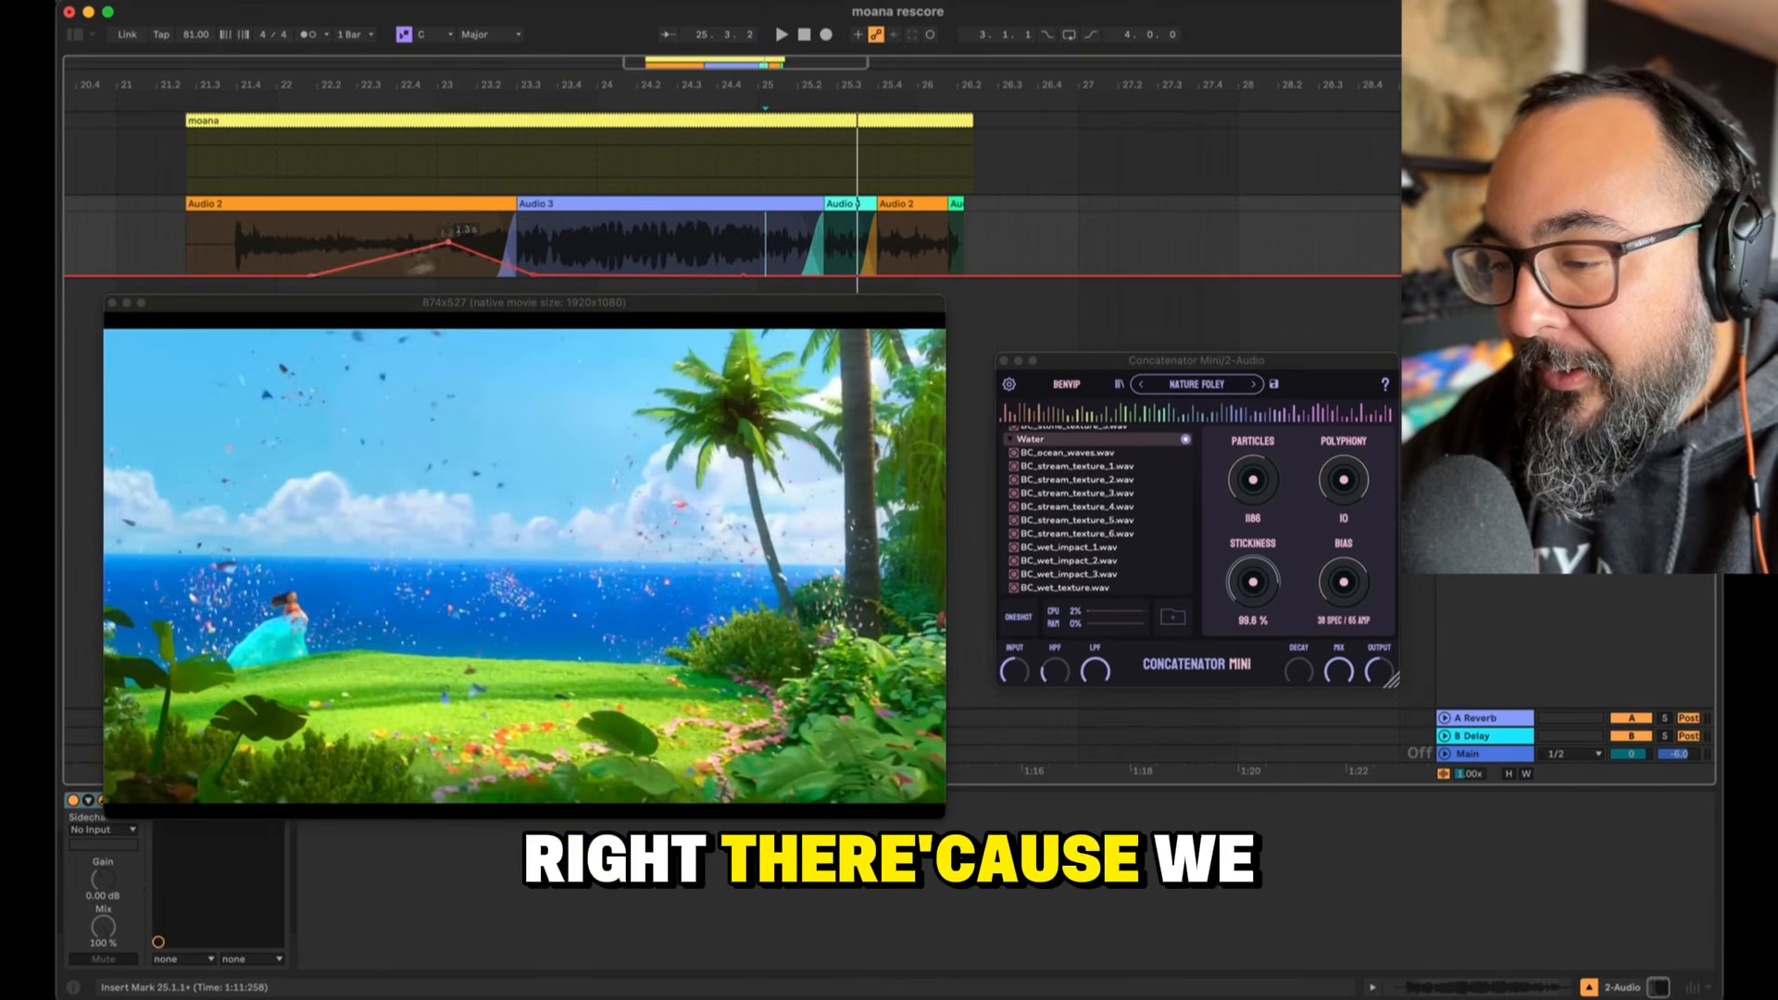
Step: Play the full scene from its beginning with the filter and decay automation, and return to the start
click(225, 236)
key(space)
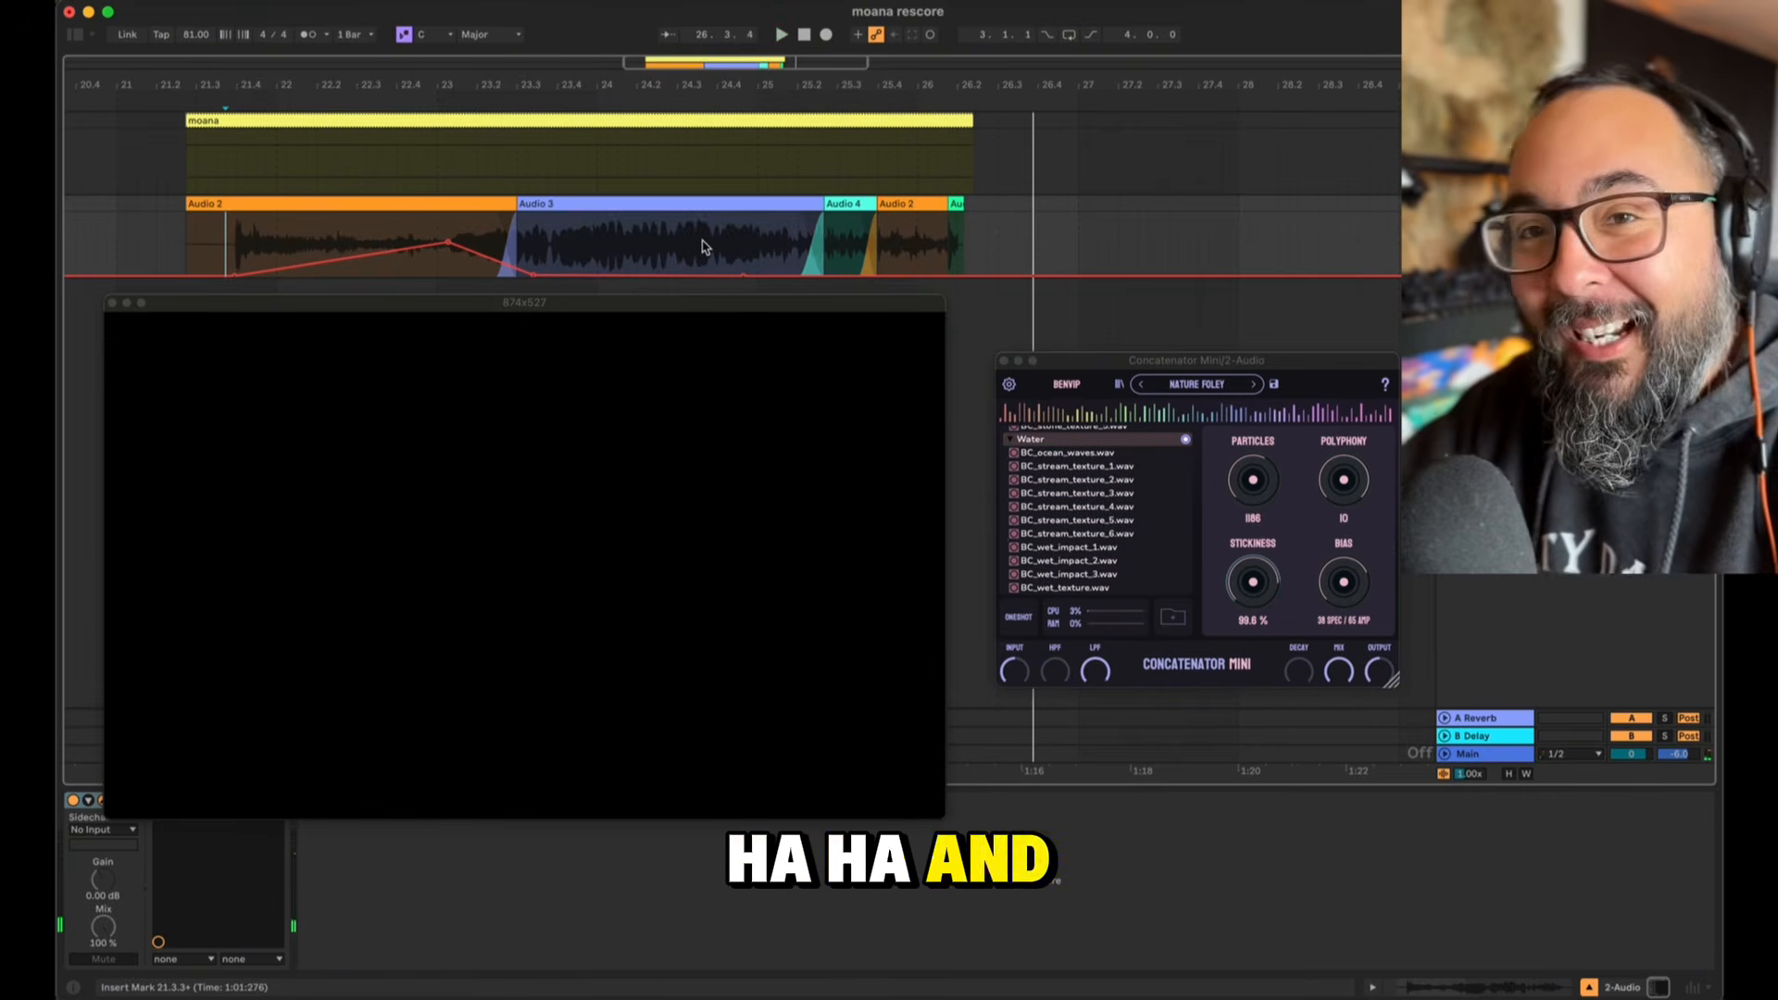
click(222, 247)
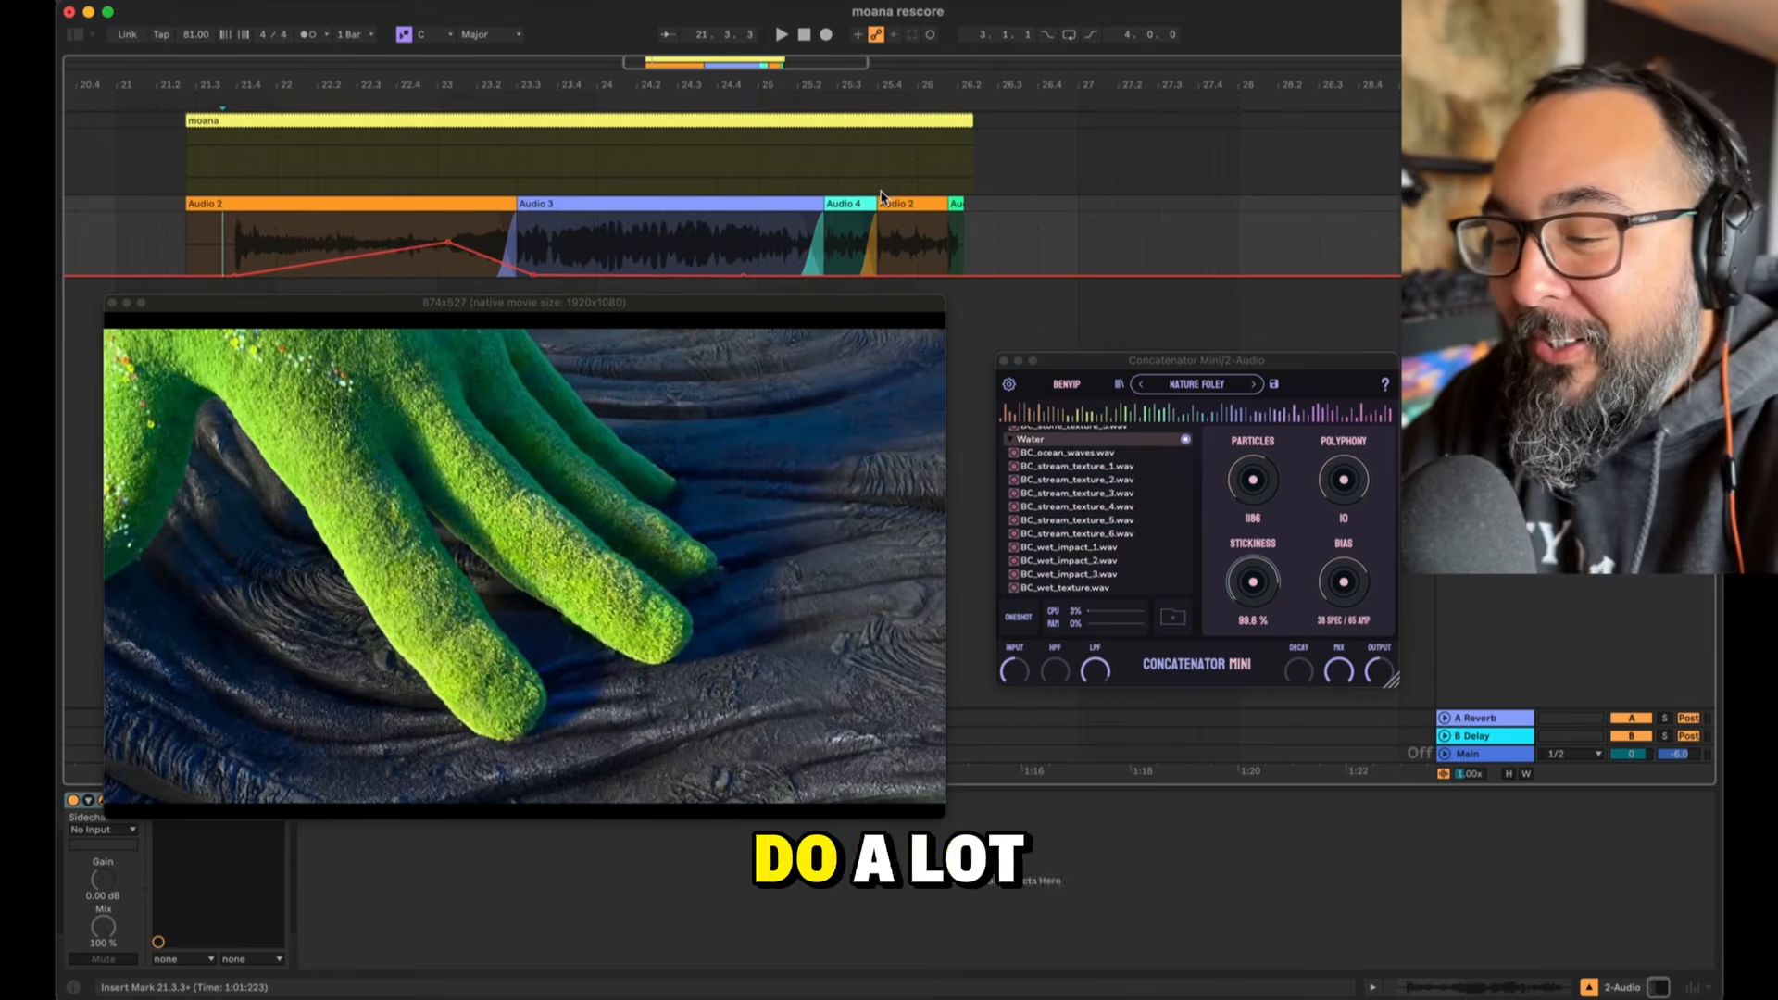
Step: Set Concatenator Mini's Stickiness to 99.2% and move the plugin and video windows slightly upward
mouse_move(1255, 598)
mouse_down()
mouse_move(1254, 651)
mouse_move(1260, 630)
mouse_up()
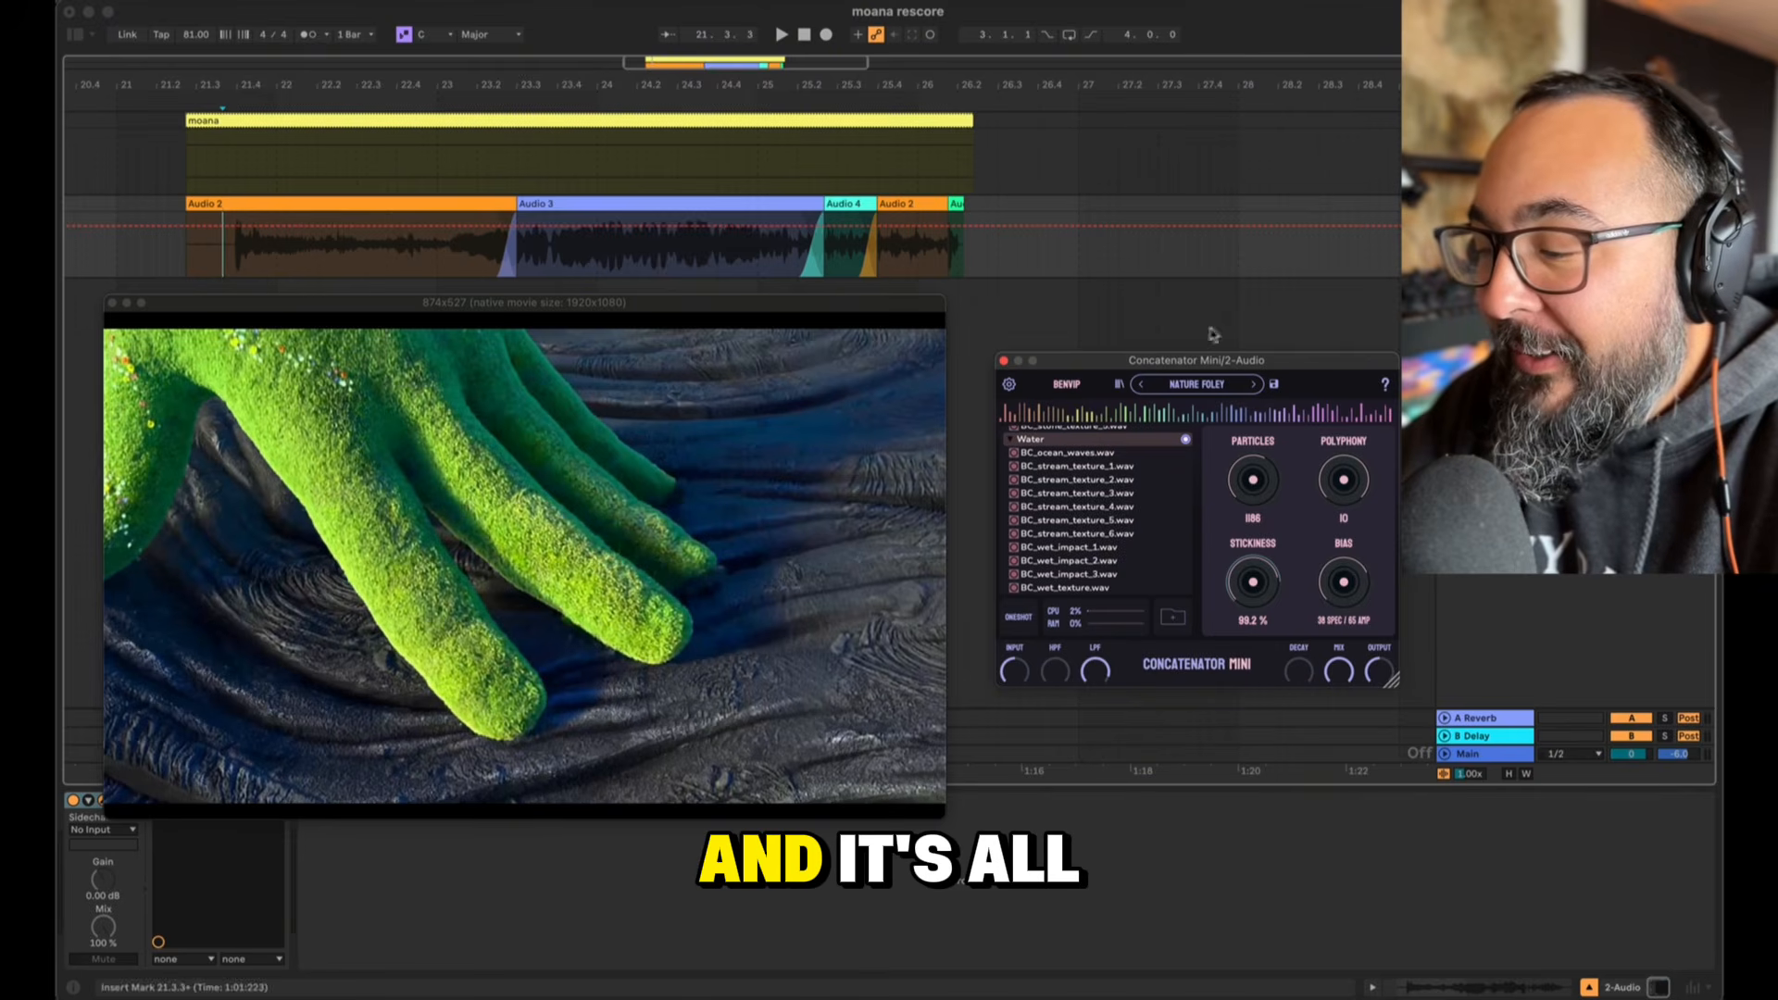
drag(1206, 362, 1234, 299)
drag(759, 295, 751, 279)
drag(1232, 302, 1222, 310)
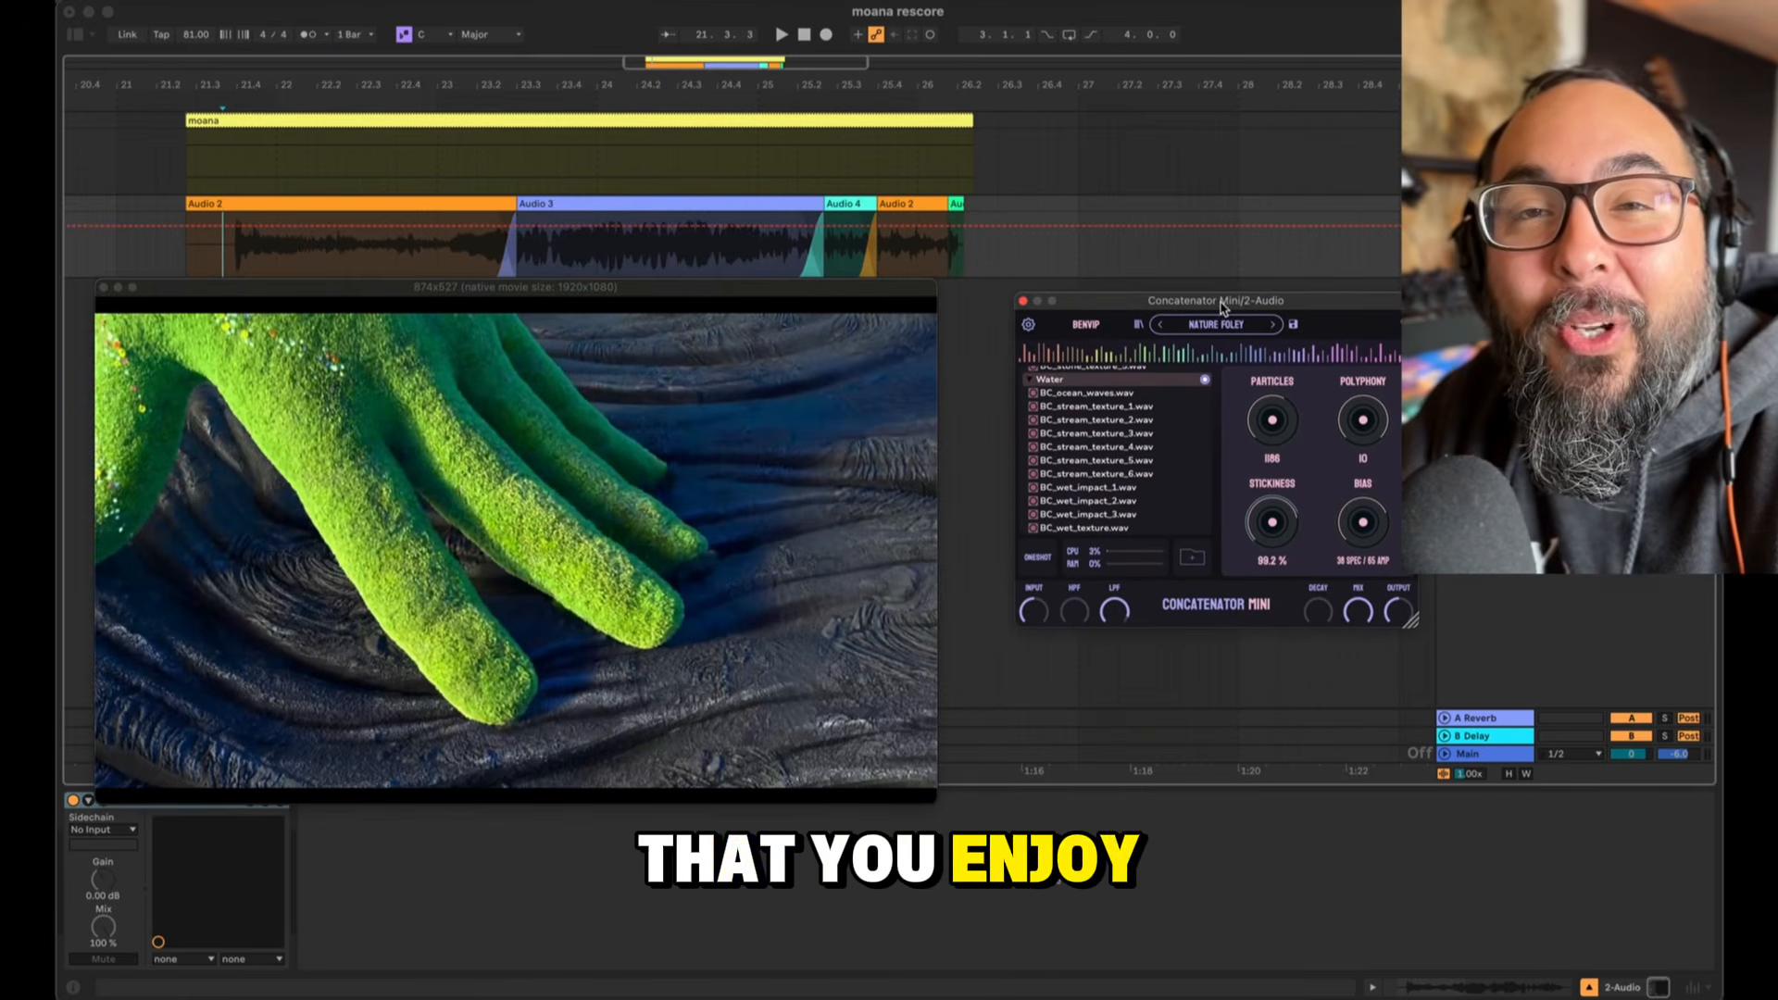